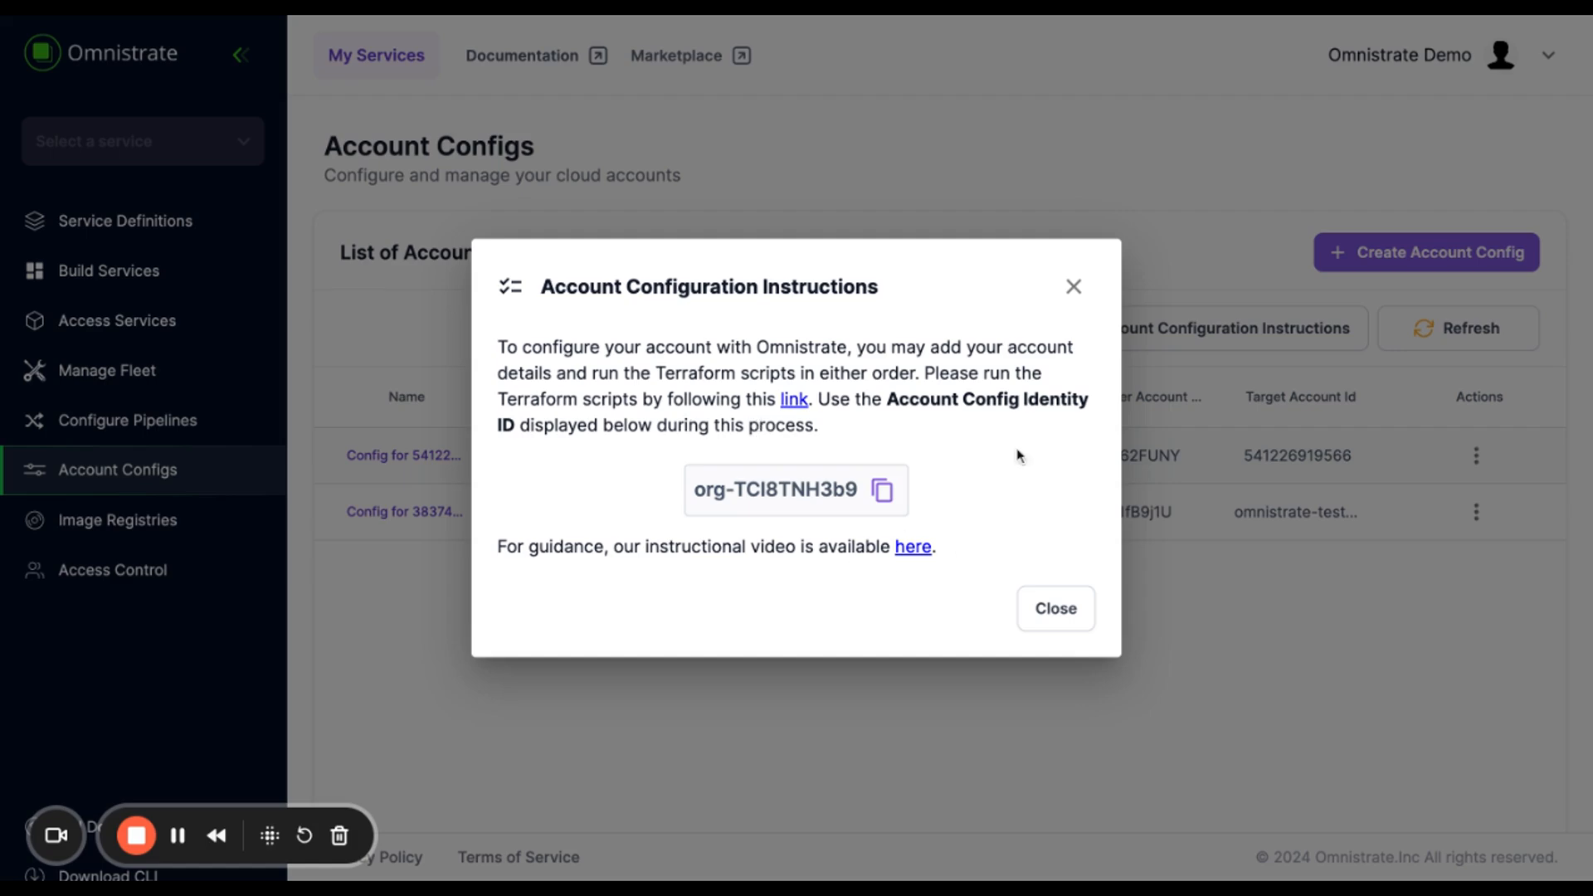
# - Dismiss the Account Configuration Instructions dialog to return to the Account Configs list
pyautogui.click(1073, 288)
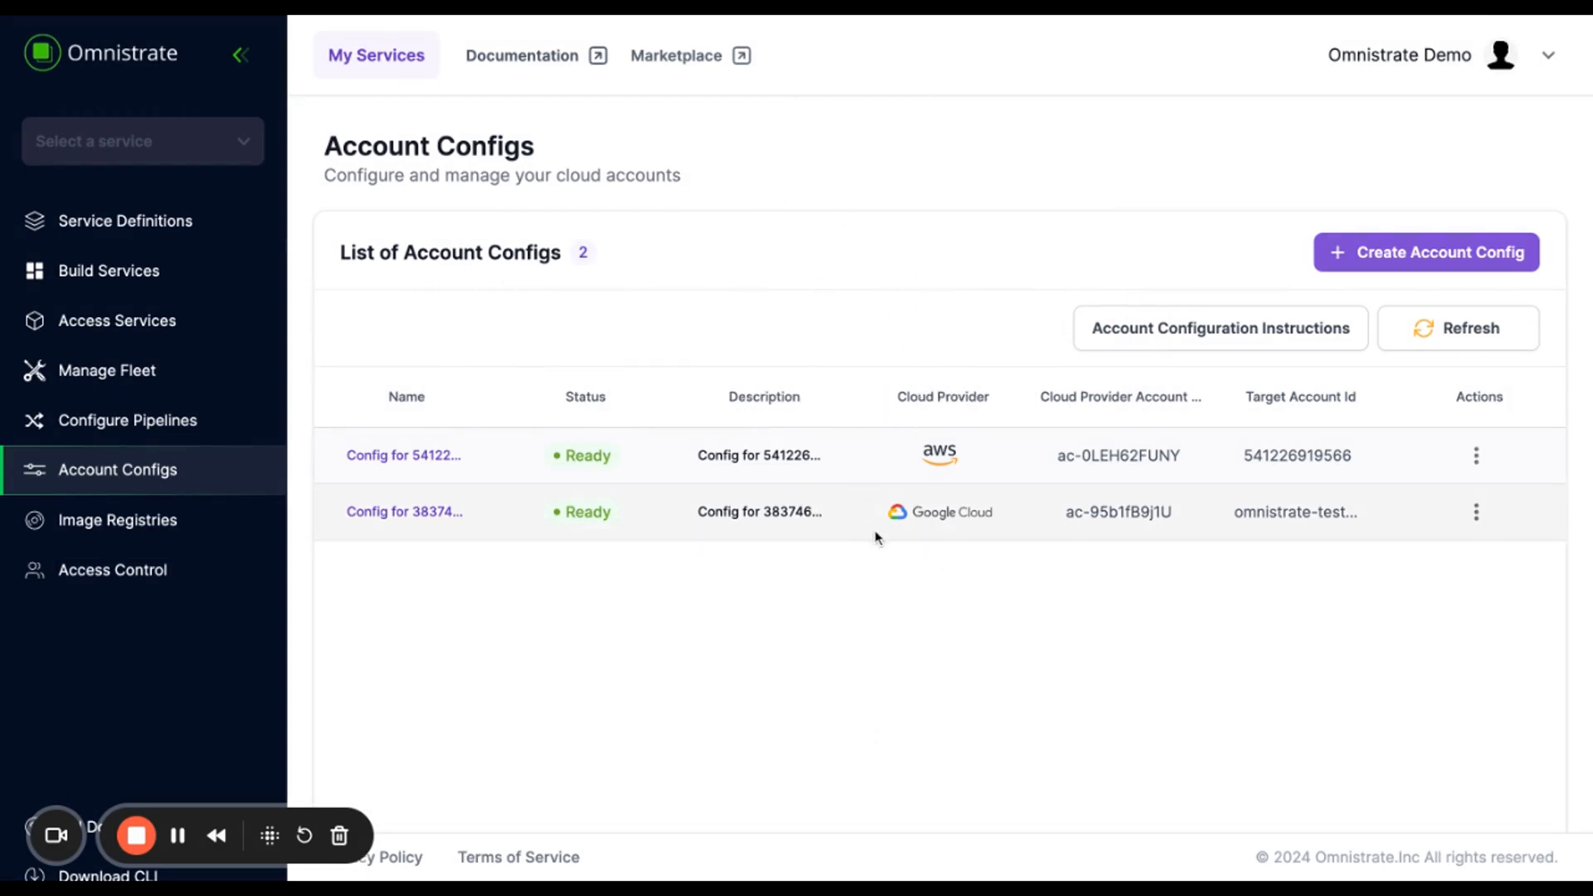
# - Start a new account config and set its cloud provider to Amazon Web Services
pyautogui.click(1402, 258)
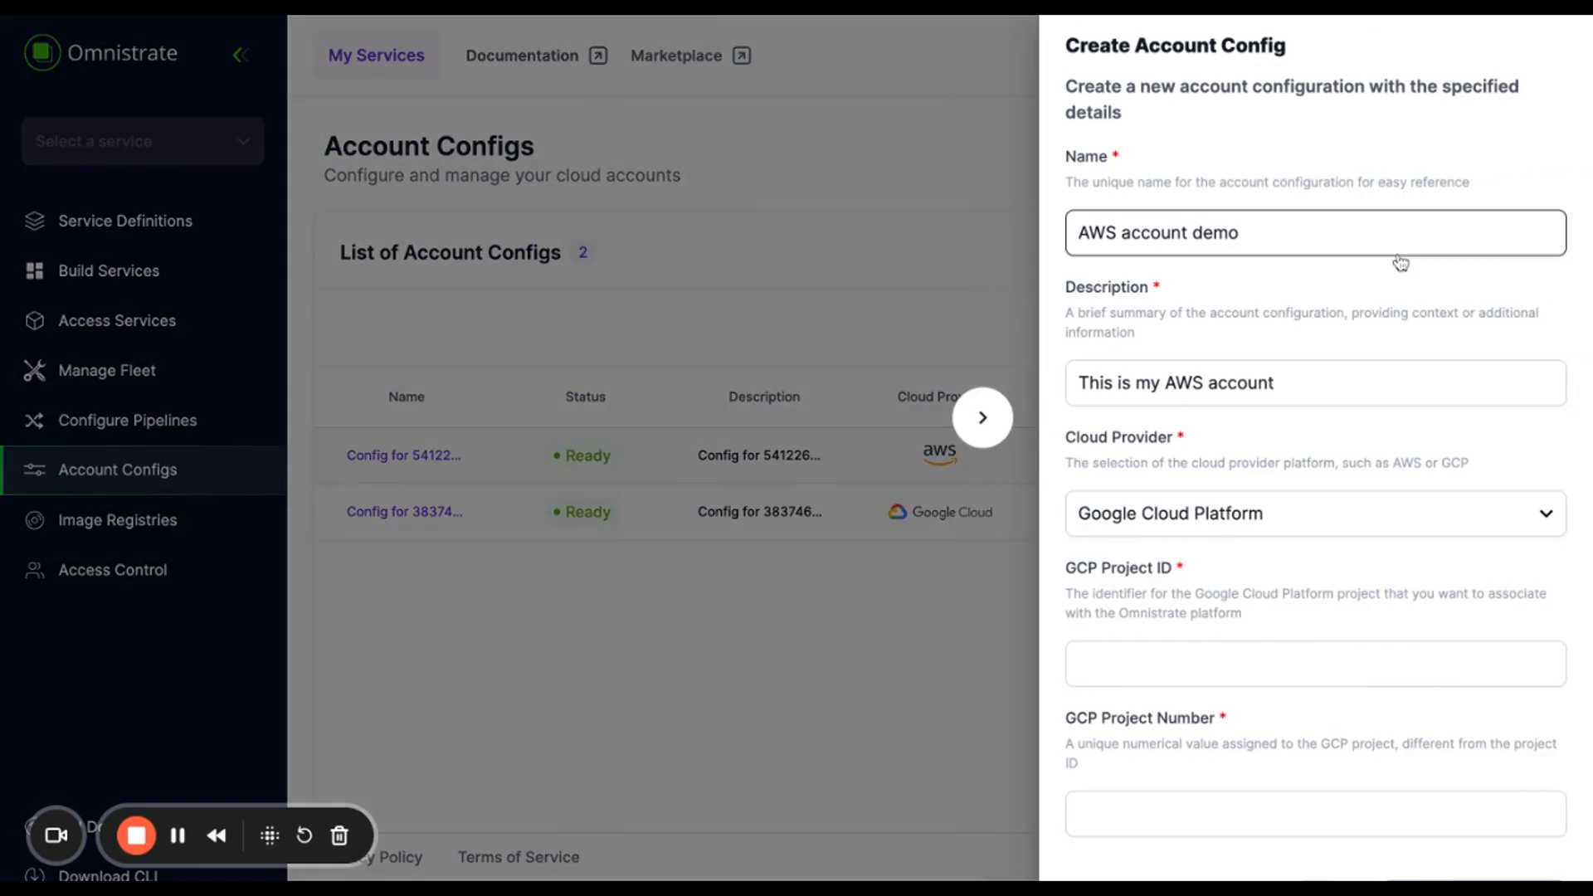
pyautogui.click(1377, 220)
pyautogui.scroll(-2, 1408, 359)
pyautogui.click(1209, 444)
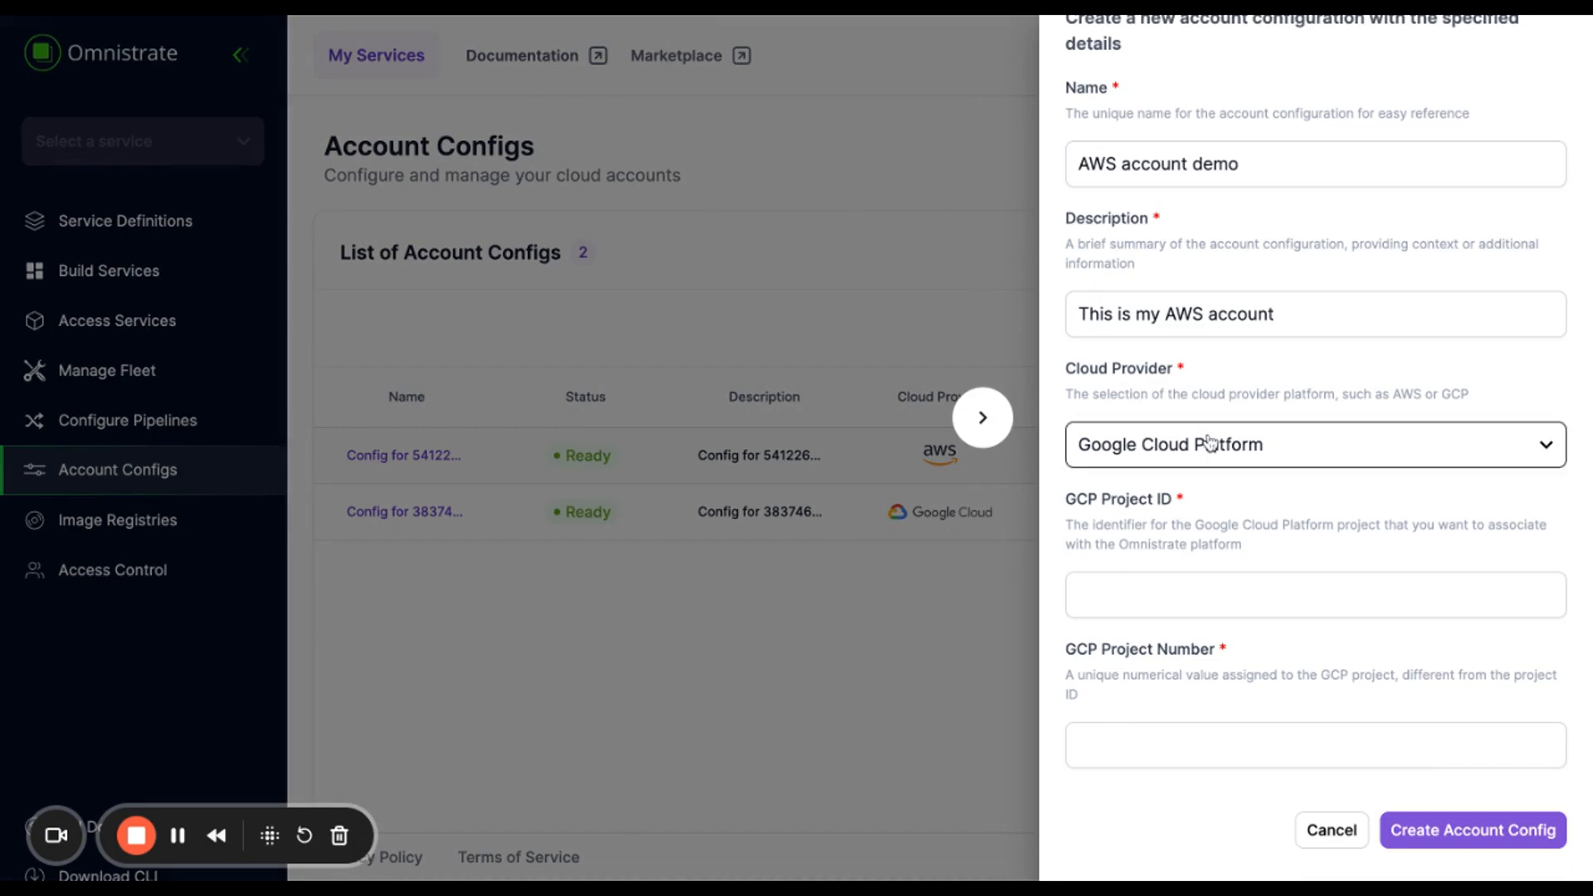
pyautogui.click(1195, 496)
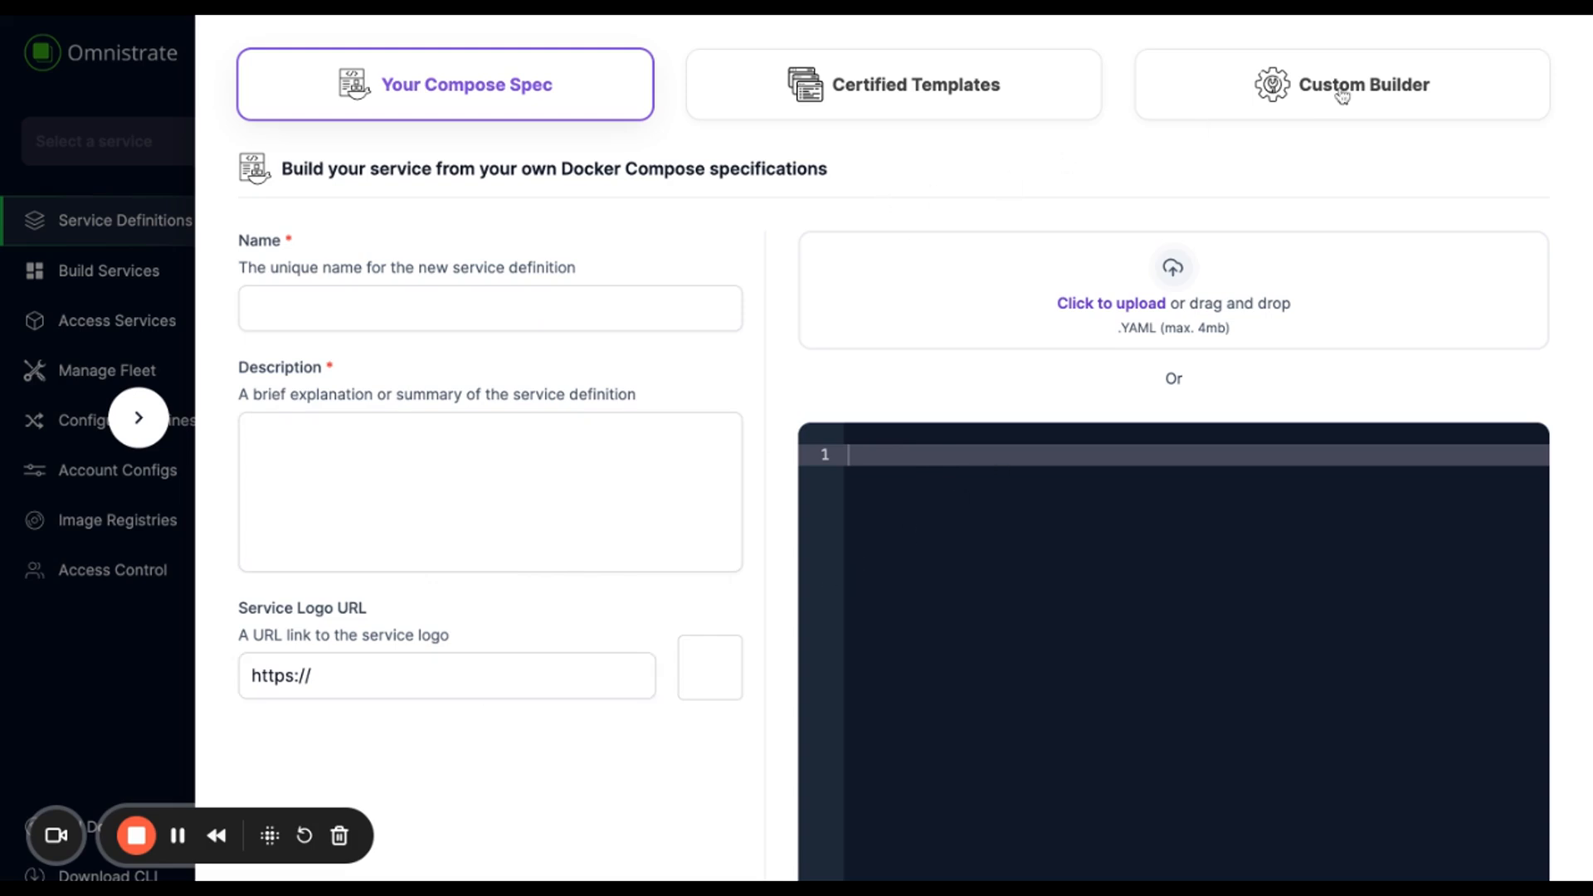
# - Start the service definition from the certified OutlineWiki template
pyautogui.click(1375, 88)
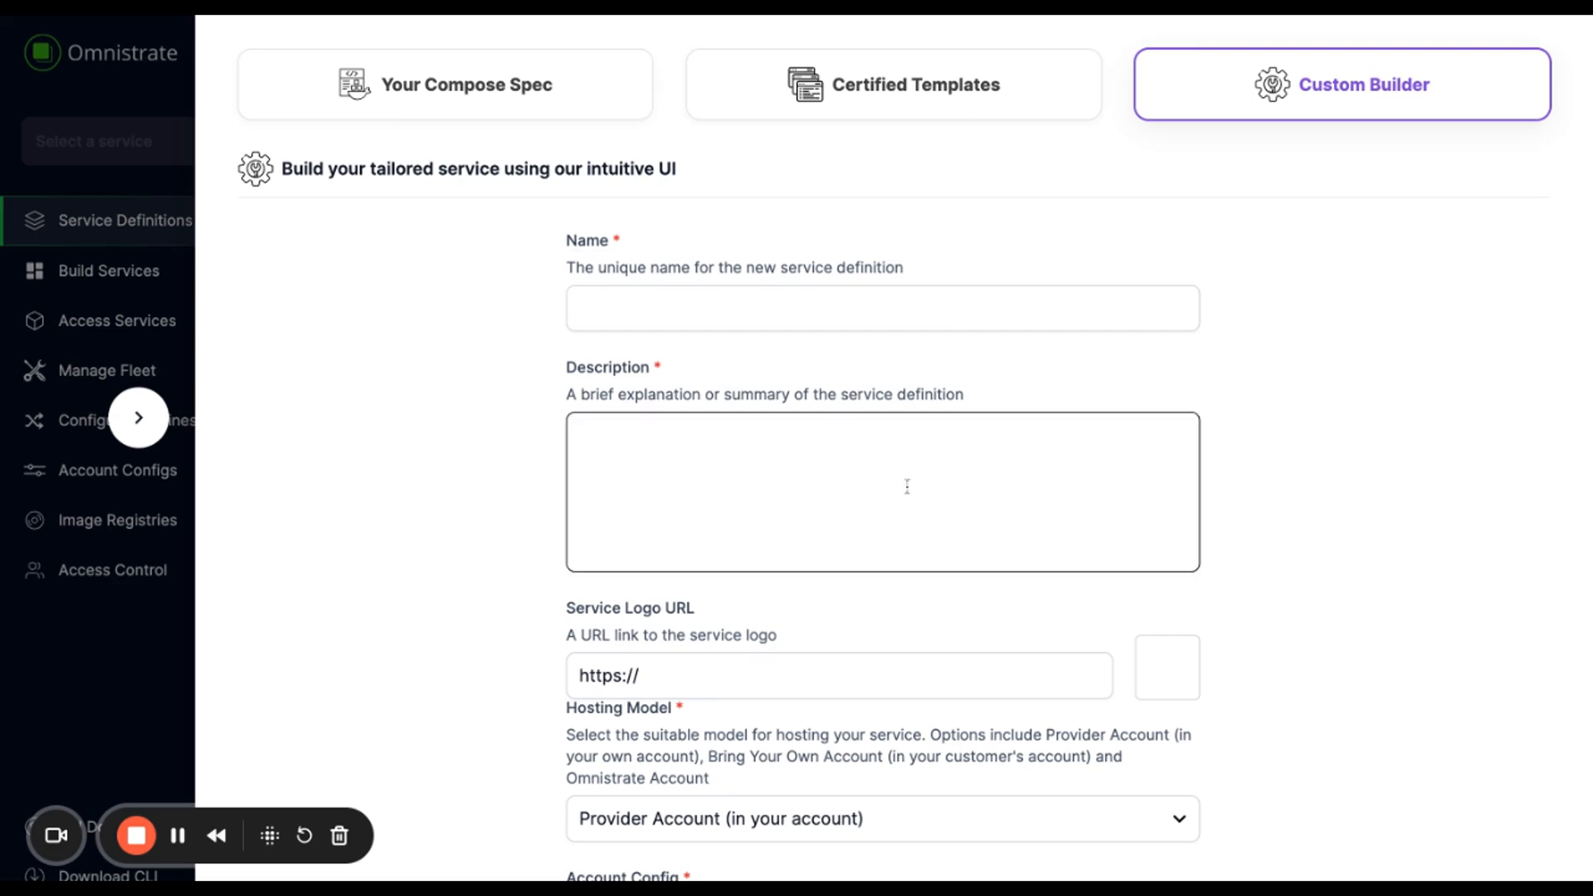
pyautogui.scroll(-4, 992, 247)
pyautogui.scroll(4, 992, 247)
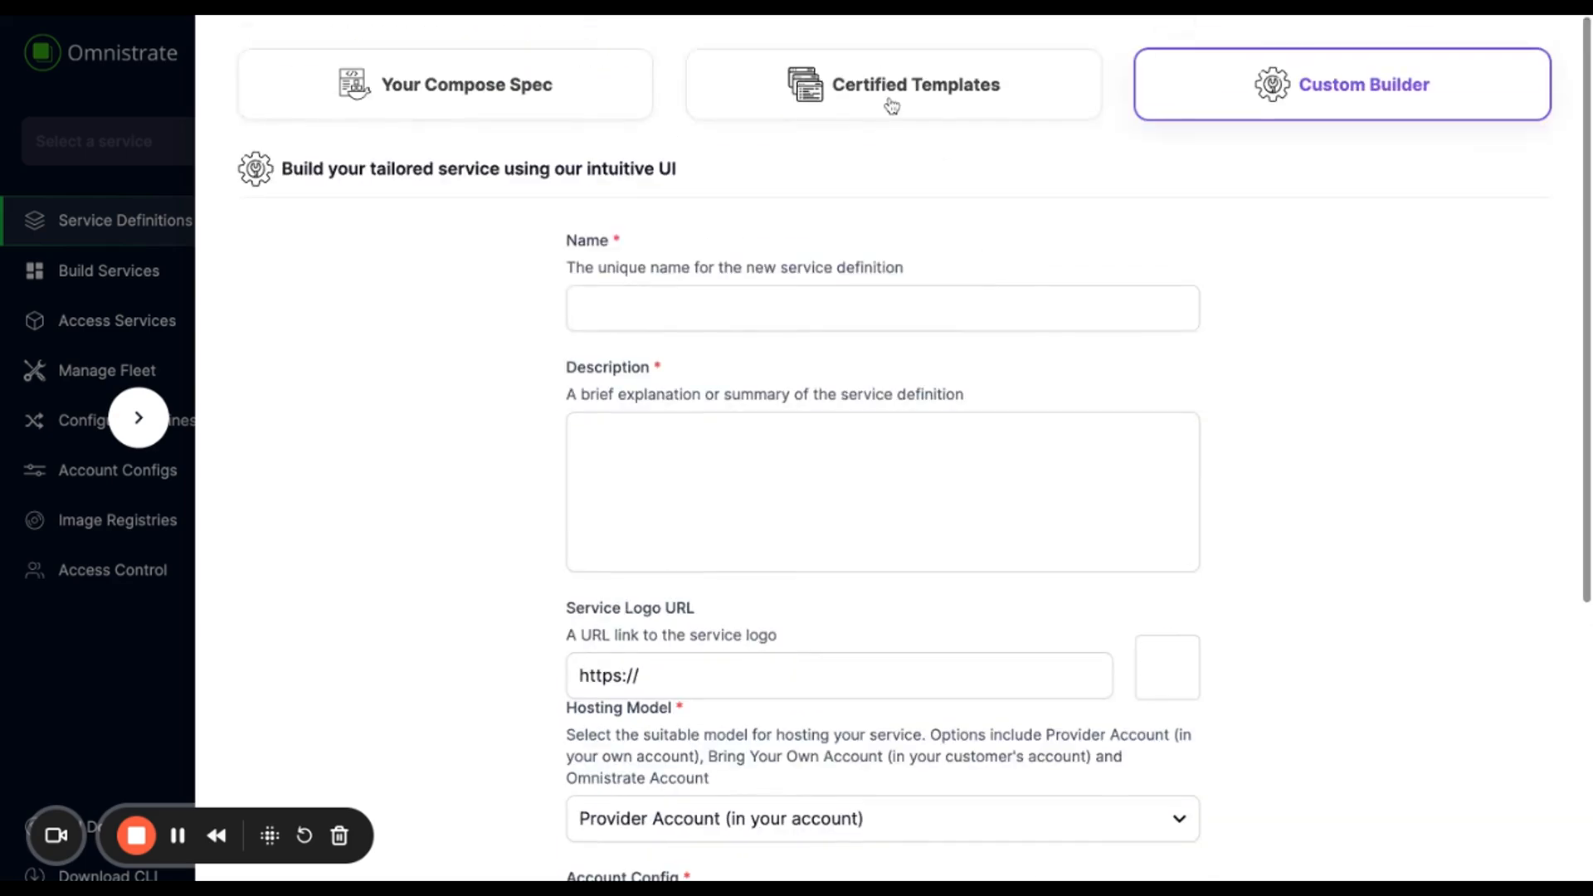
pyautogui.click(886, 116)
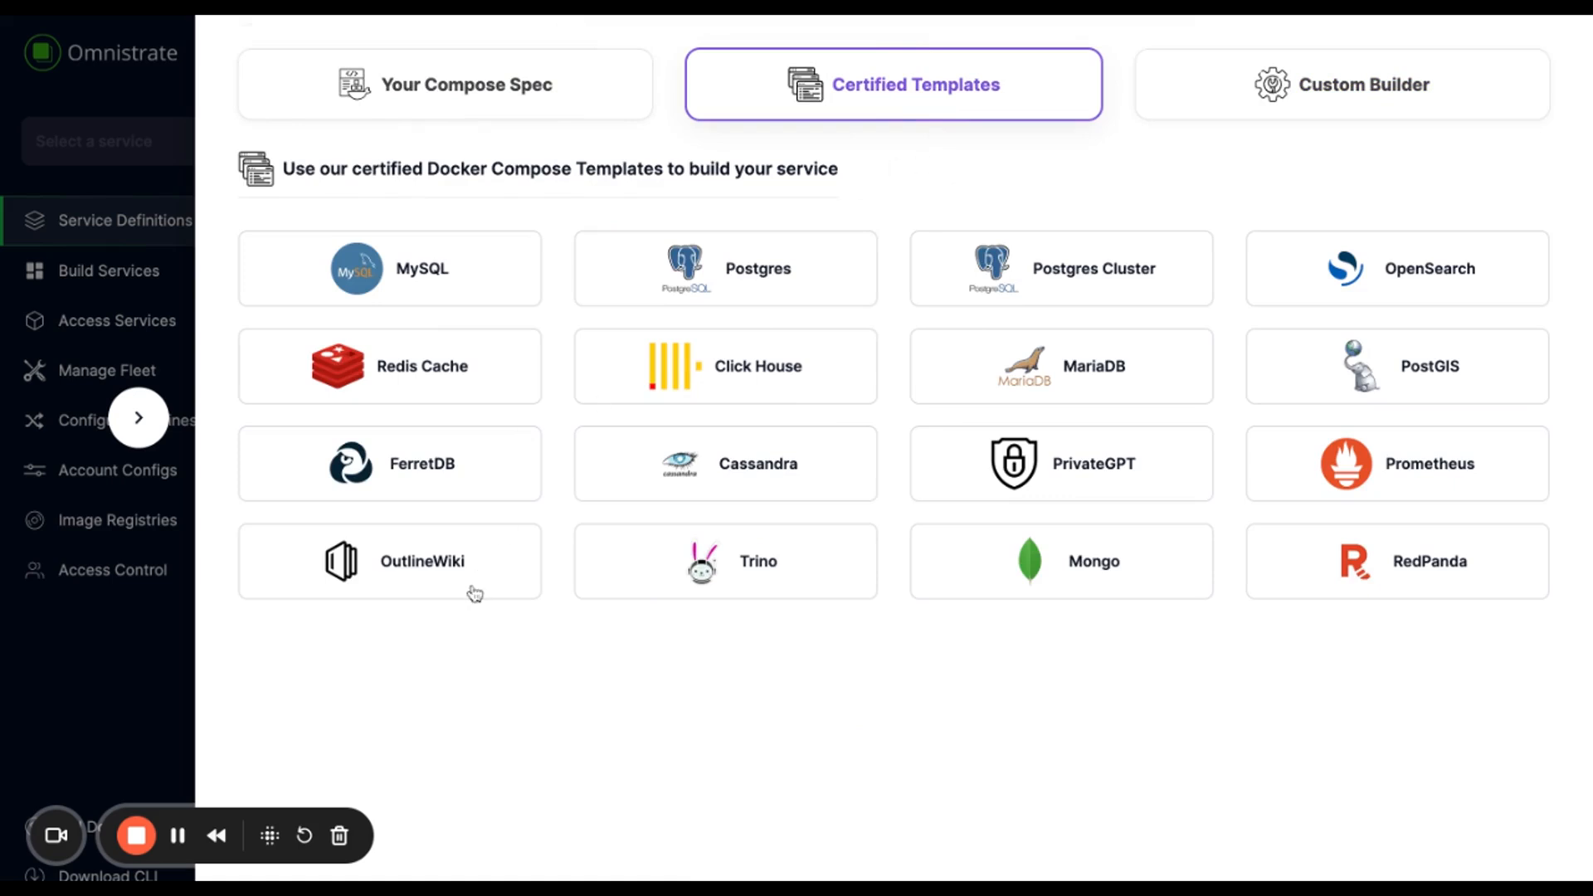
pyautogui.click(403, 576)
# - Name the service 'OutlineWiki demo test' with description 'OutlineWiki'
pyautogui.click(592, 322)
pyautogui.write('OutlineWiki')
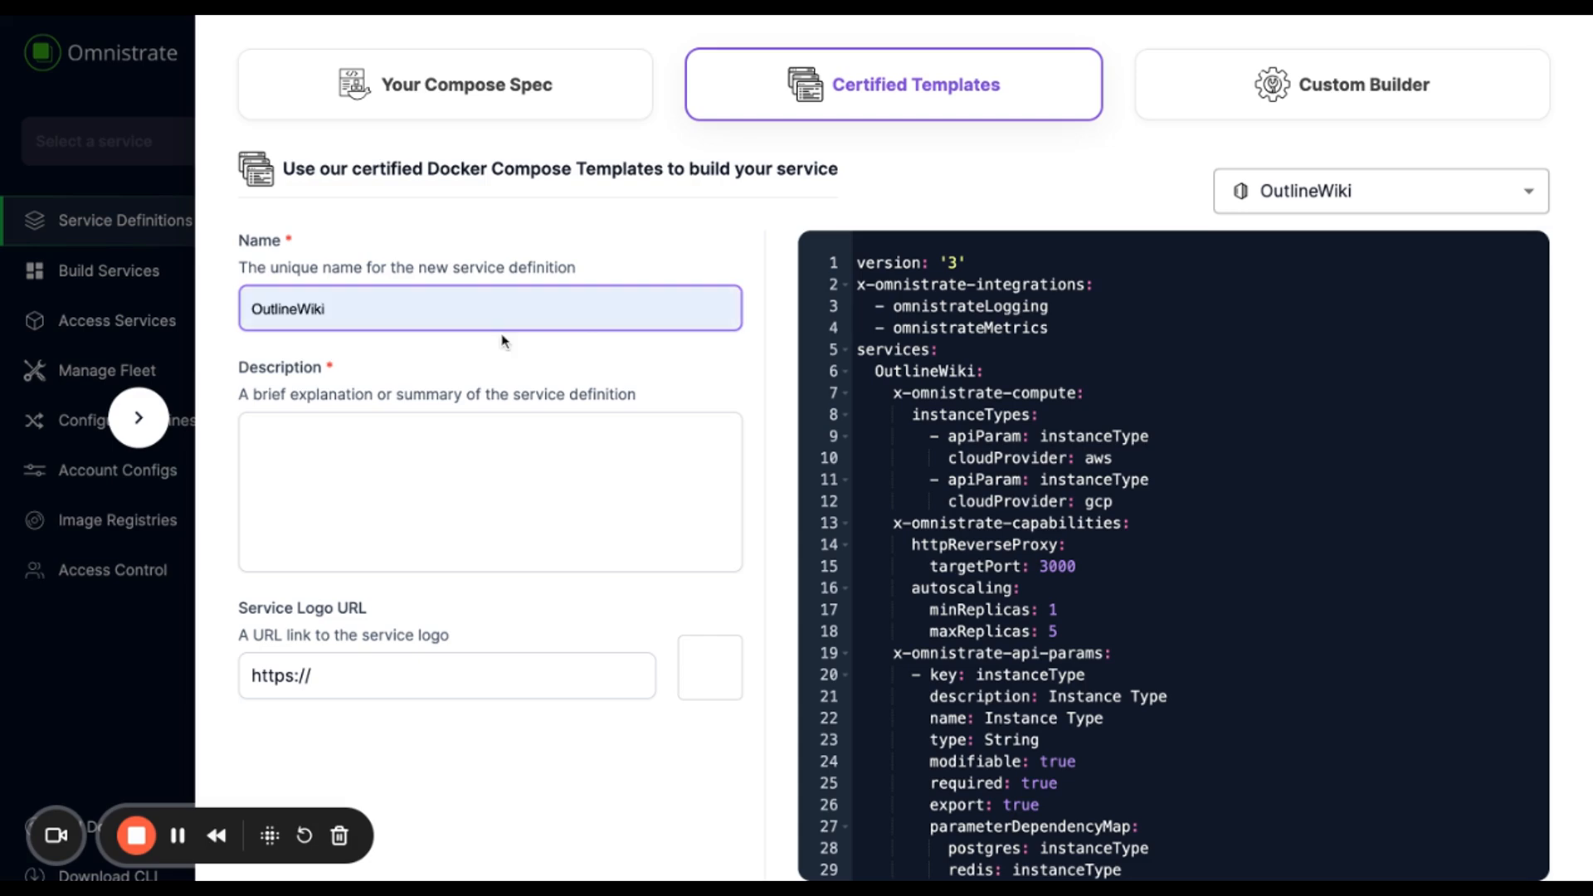
pyautogui.write(' demo test')
pyautogui.press('Tab')
pyautogui.write('OutlineWiki')
pyautogui.click(1216, 332)
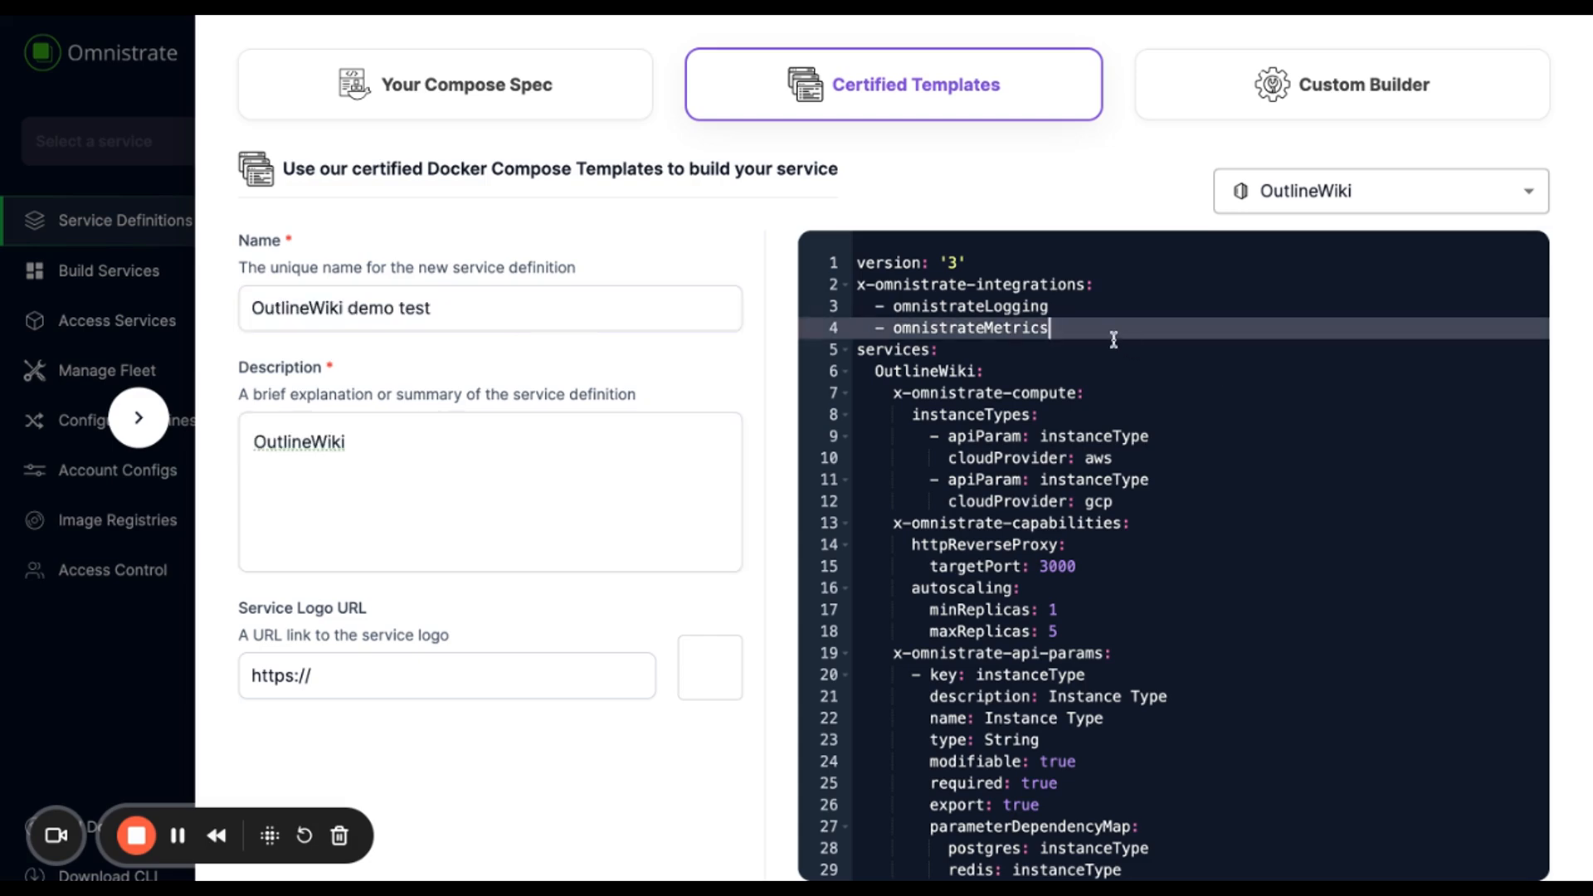
# - Add blank lines in the YAML after omnistrateMetrics and after the version line
pyautogui.press('Return')
pyautogui.click(1021, 262)
pyautogui.press('Return')
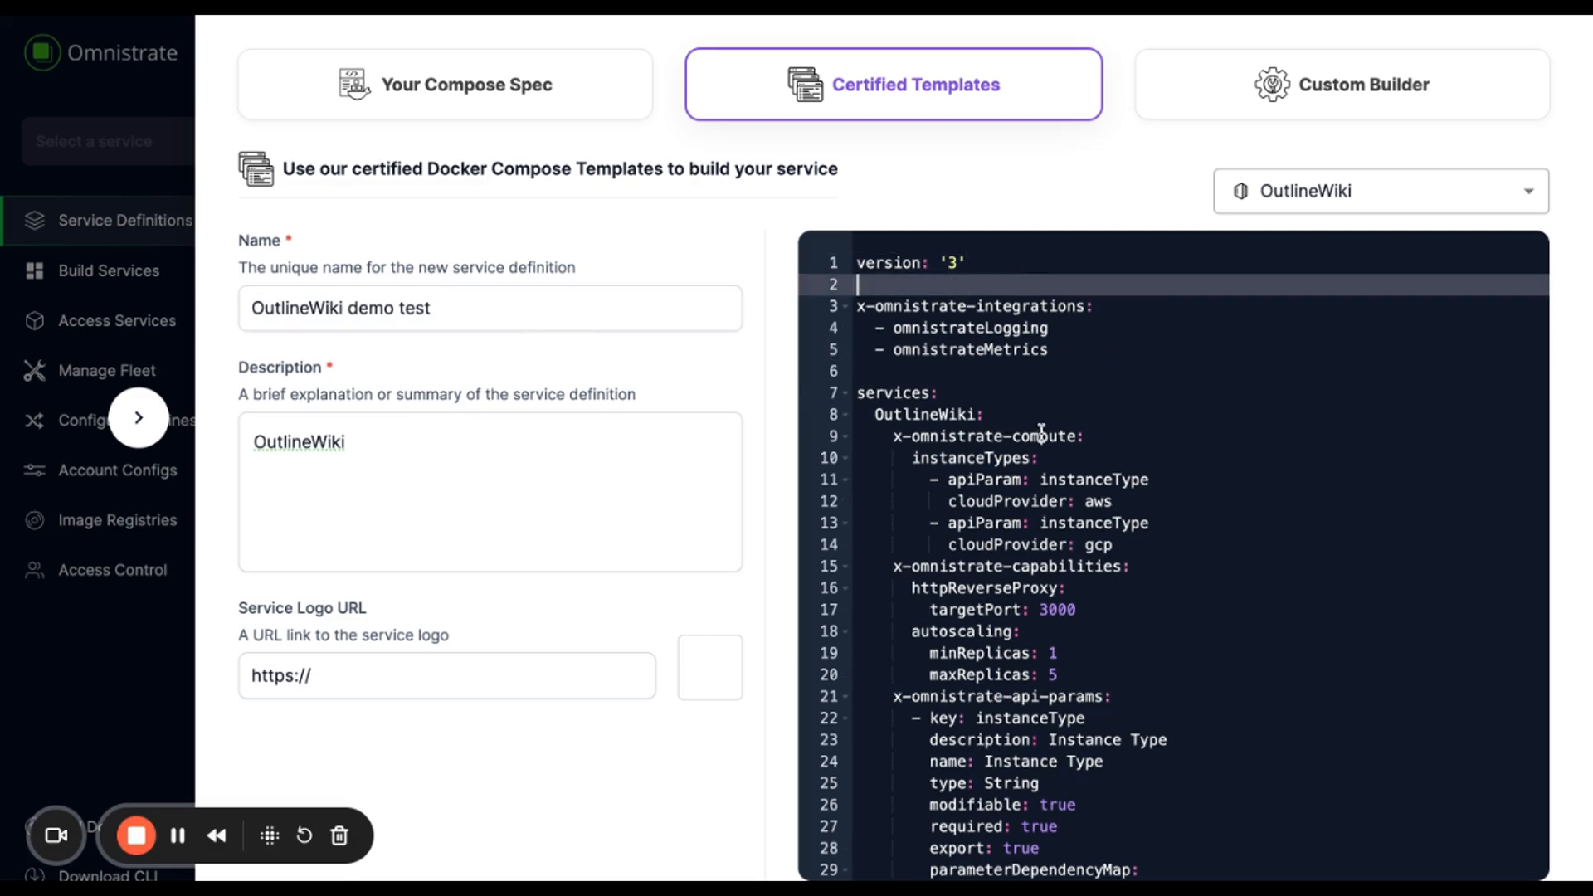
# - Review the x-omnistrate-compute section and the httpReverseProxy targetPort lines in the compose spec
pyautogui.scroll(-3, 1068, 417)
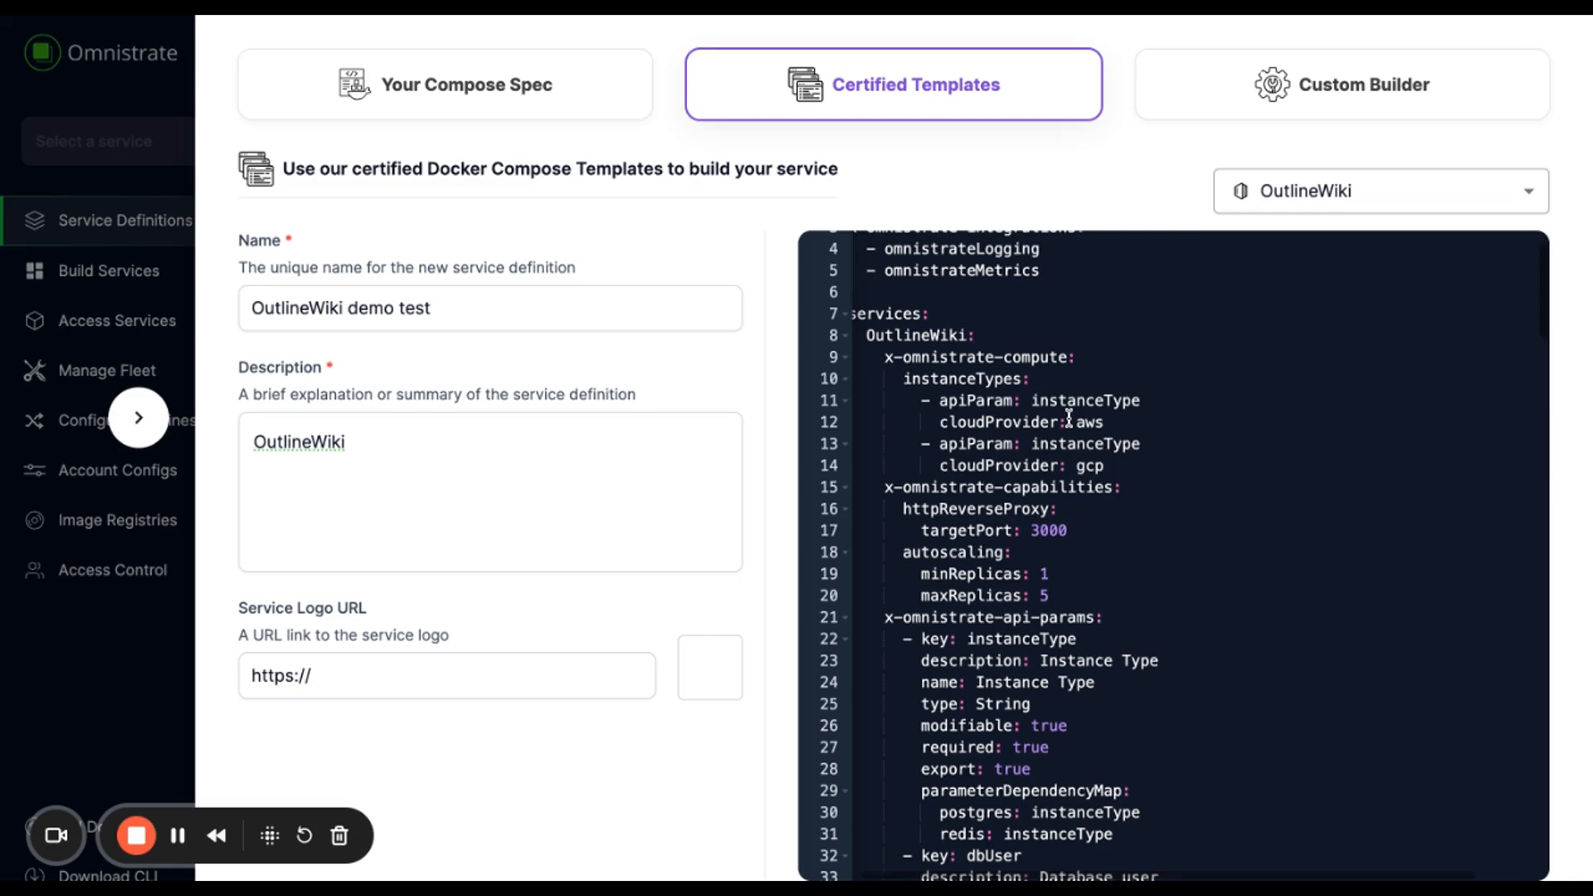
pyautogui.click(896, 281)
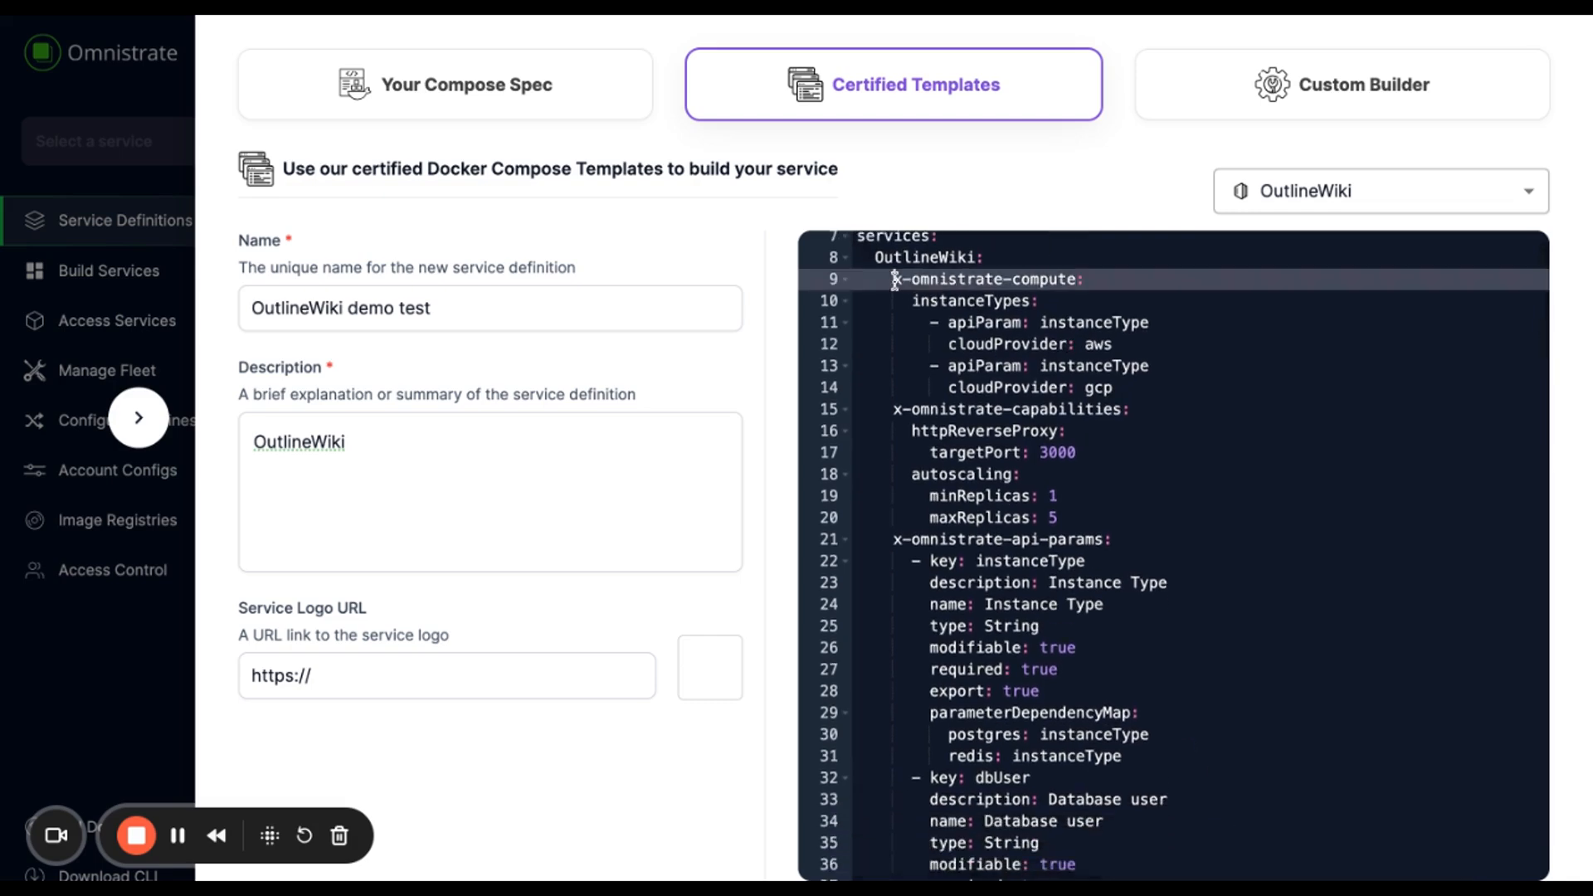
pyautogui.click(1137, 288)
pyautogui.scroll(-1, 1119, 406)
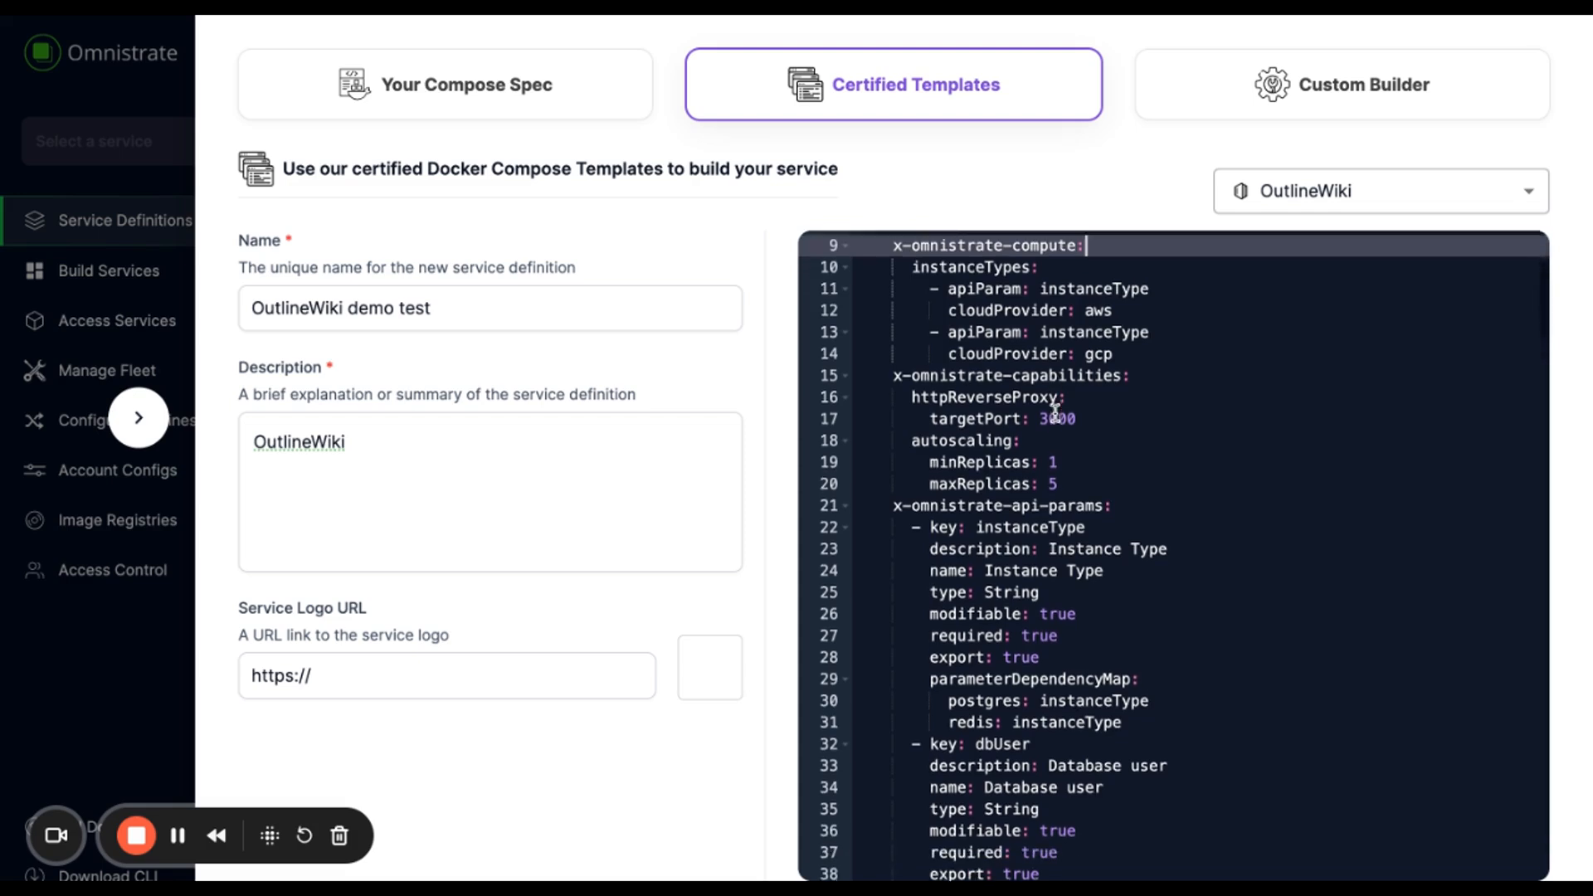
pyautogui.moveTo(1117, 390); pyautogui.dragTo(1111, 384)
pyautogui.click(1077, 371)
# - Review the DATABASE_URL $var.dbName reference, rate limiter window 60 and NODE_ENV=production
pyautogui.scroll(-2, 1079, 378)
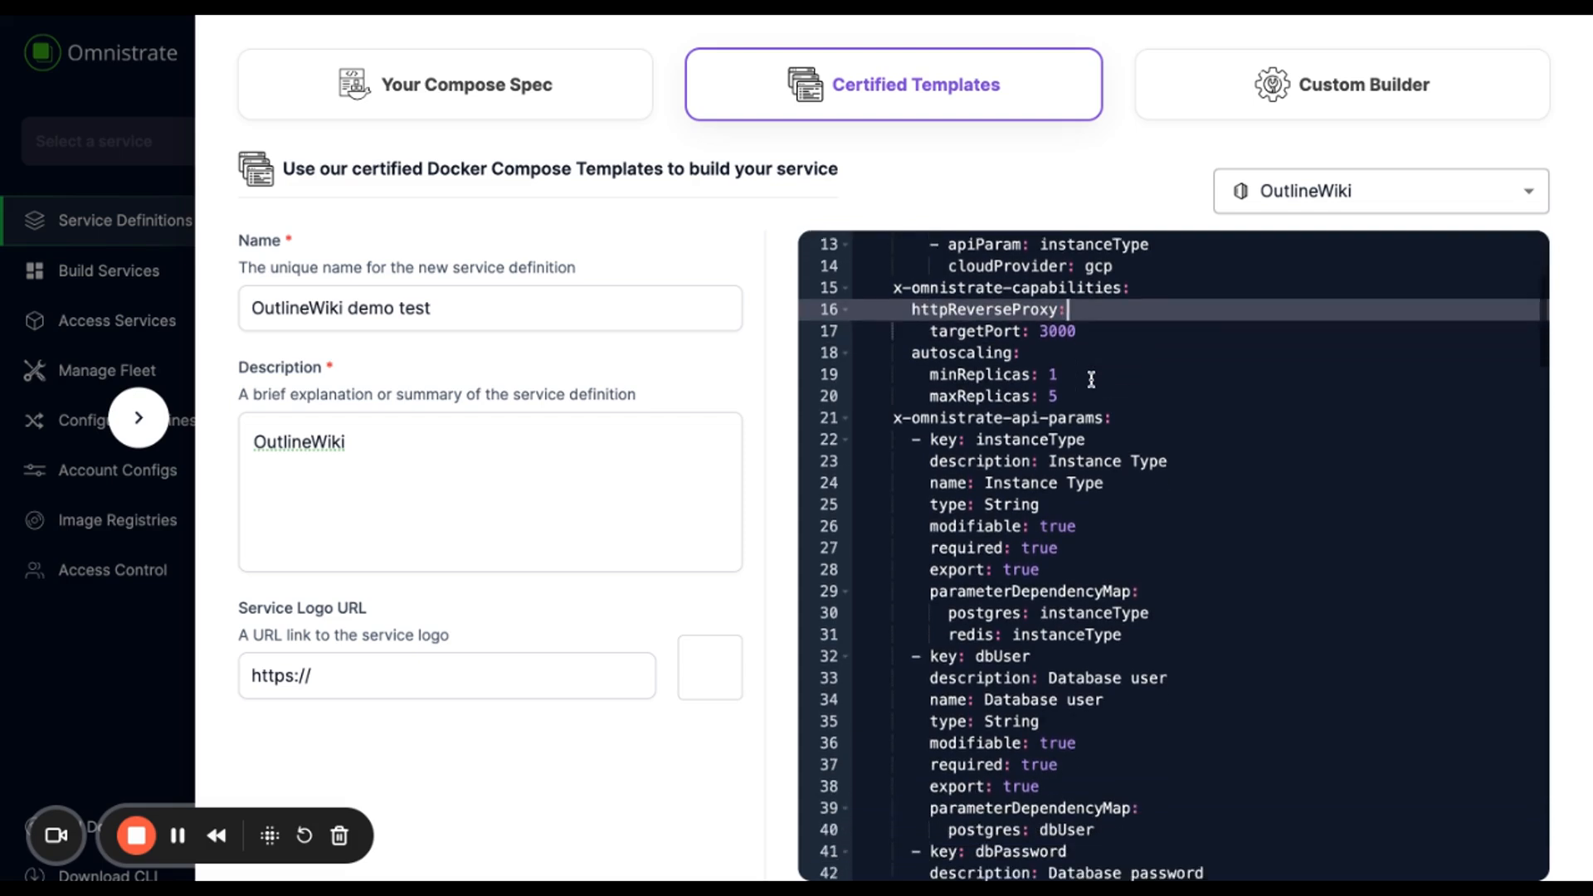
pyautogui.scroll(-2, 1058, 366)
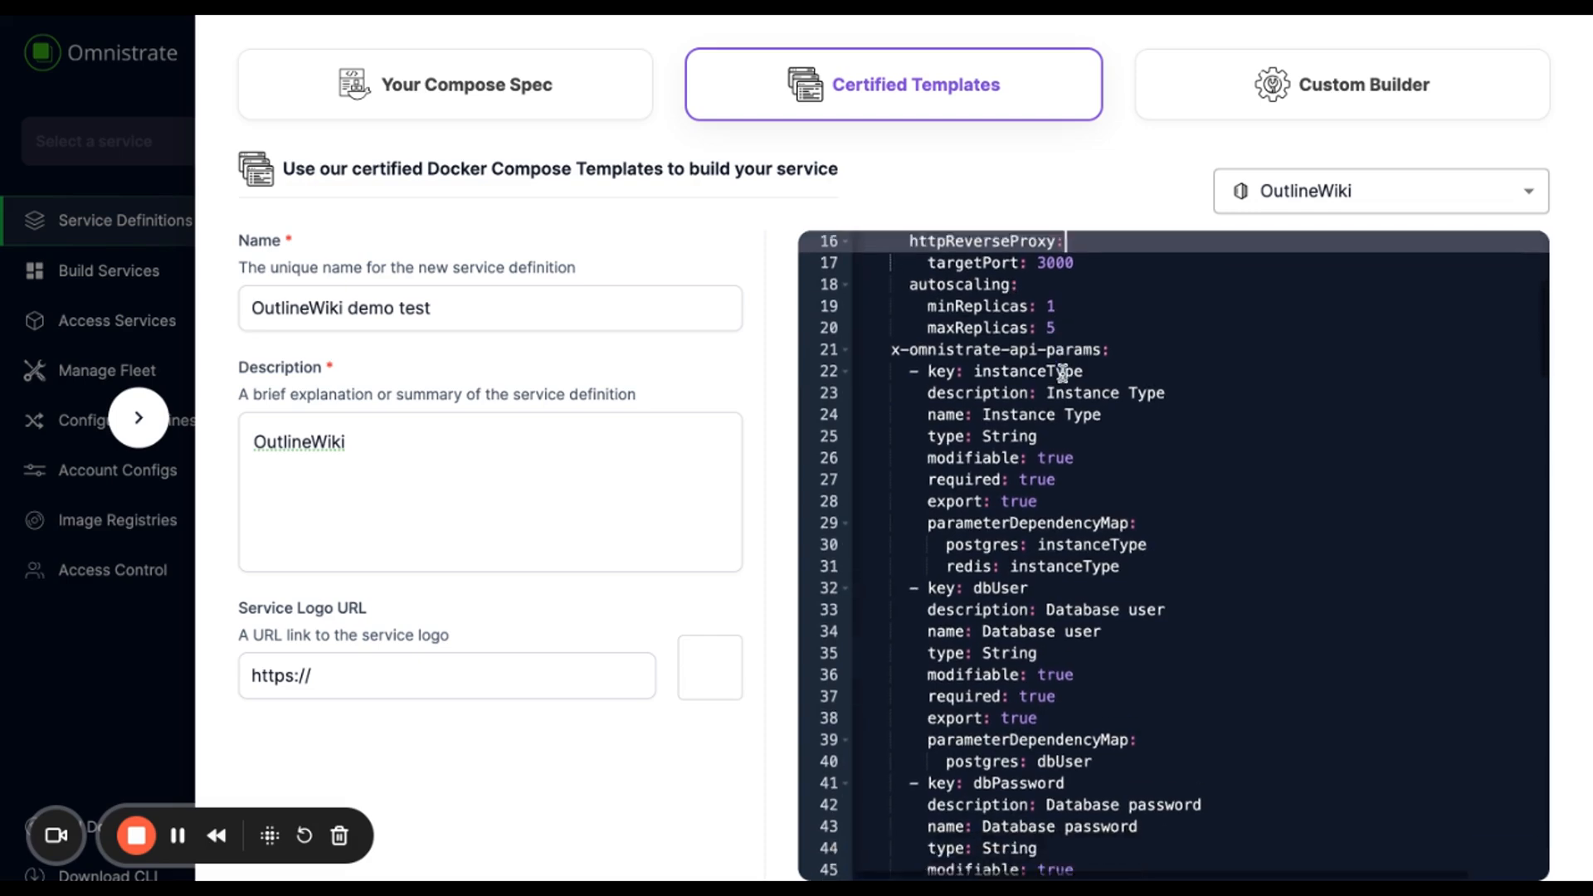
pyautogui.scroll(-7, 1062, 372)
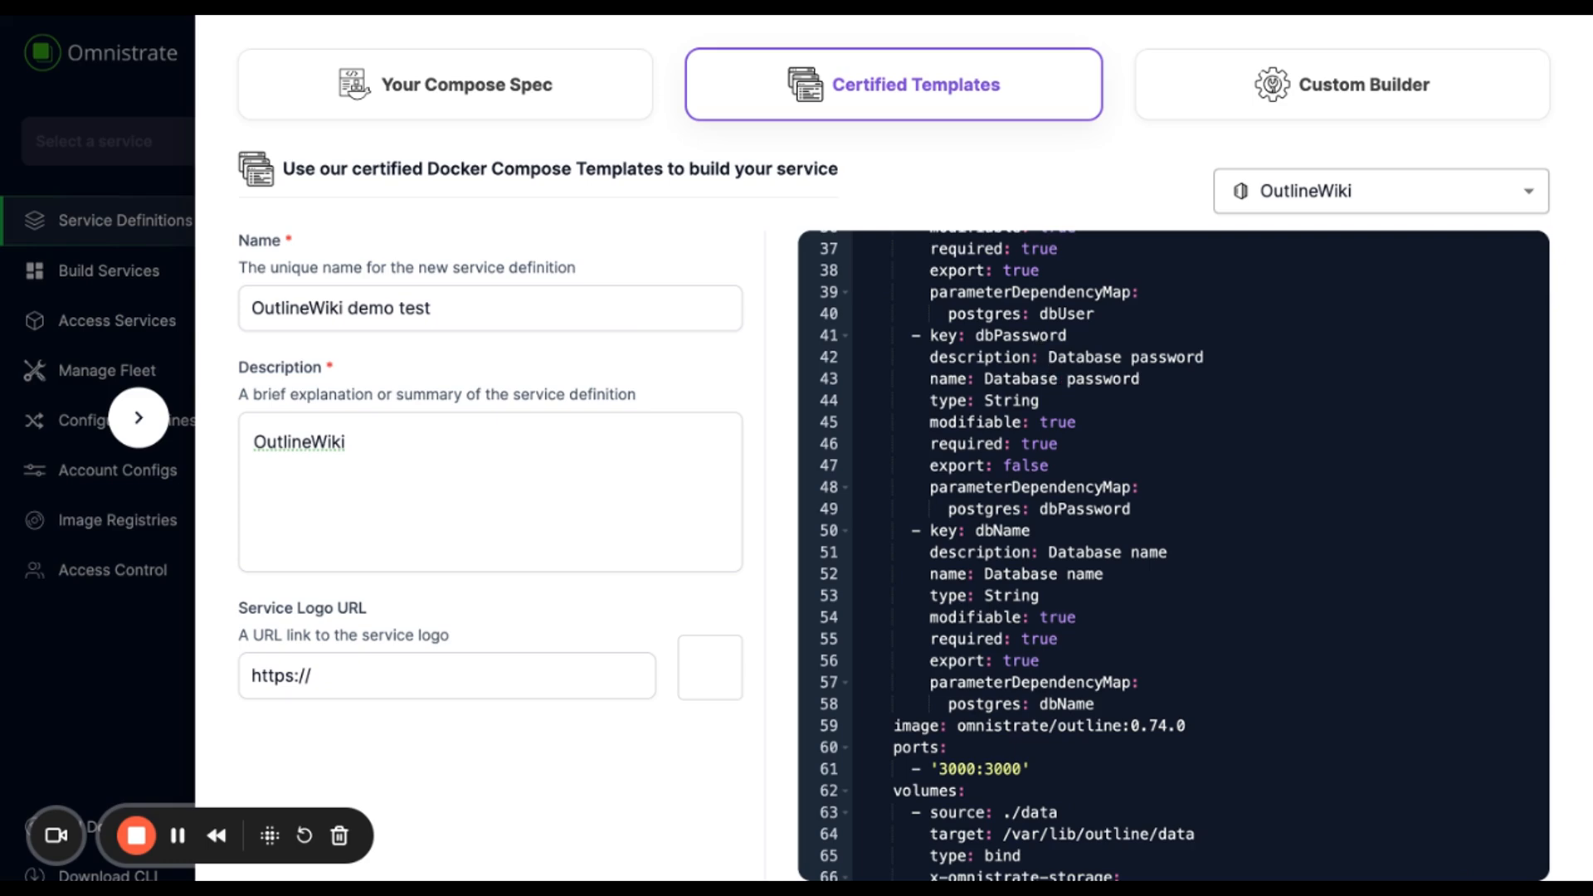
pyautogui.scroll(-1, 1107, 571)
pyautogui.scroll(-8, 1107, 571)
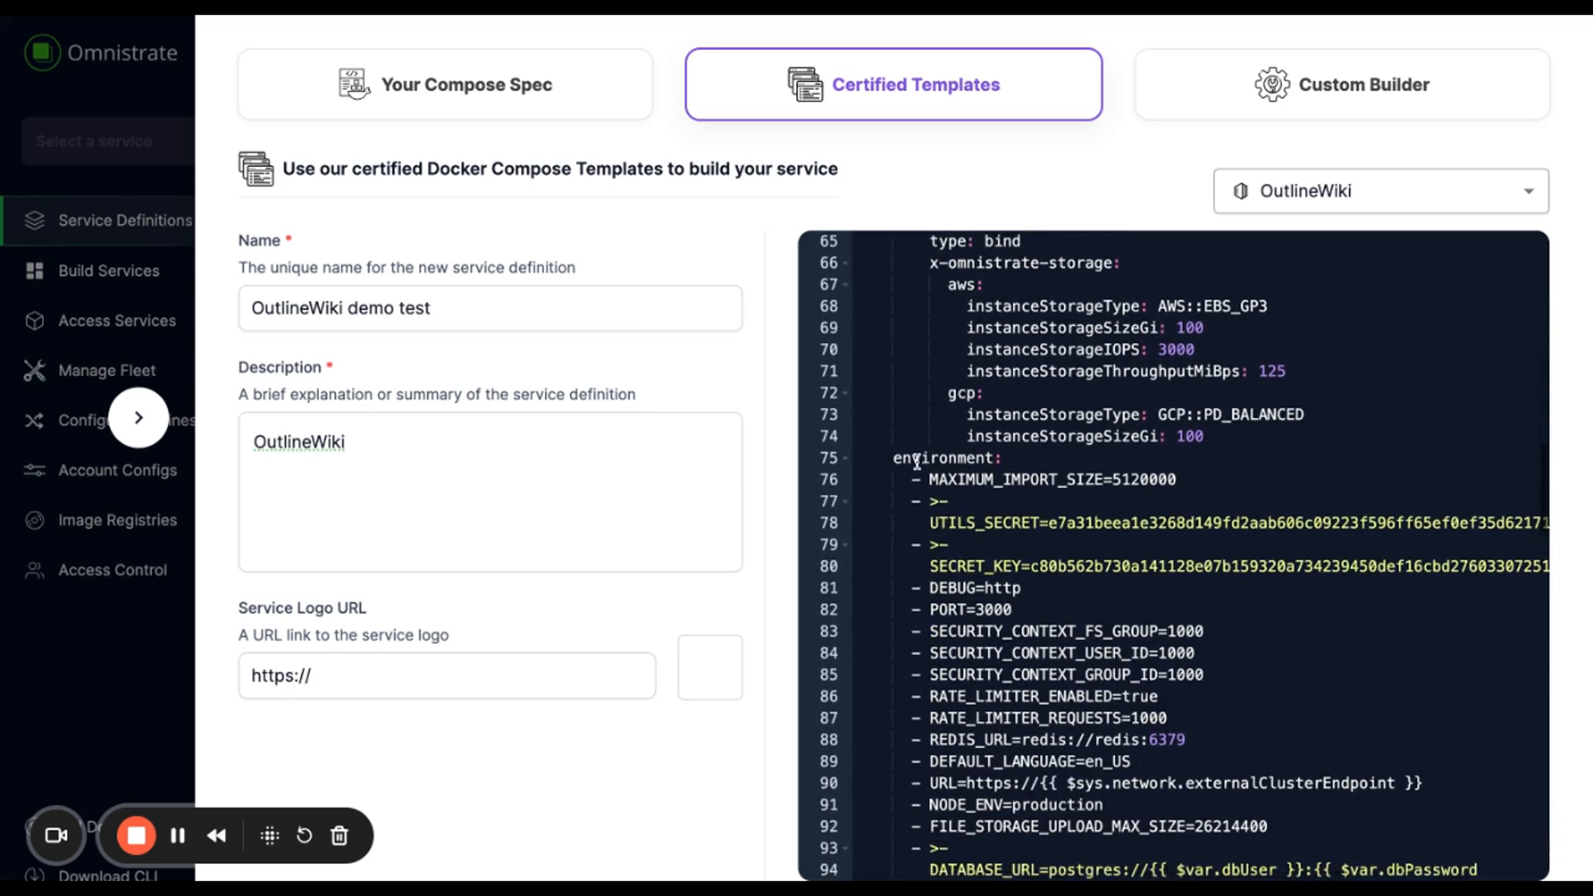
pyautogui.scroll(-2, 1170, 710)
pyautogui.scroll(-2, 1170, 710)
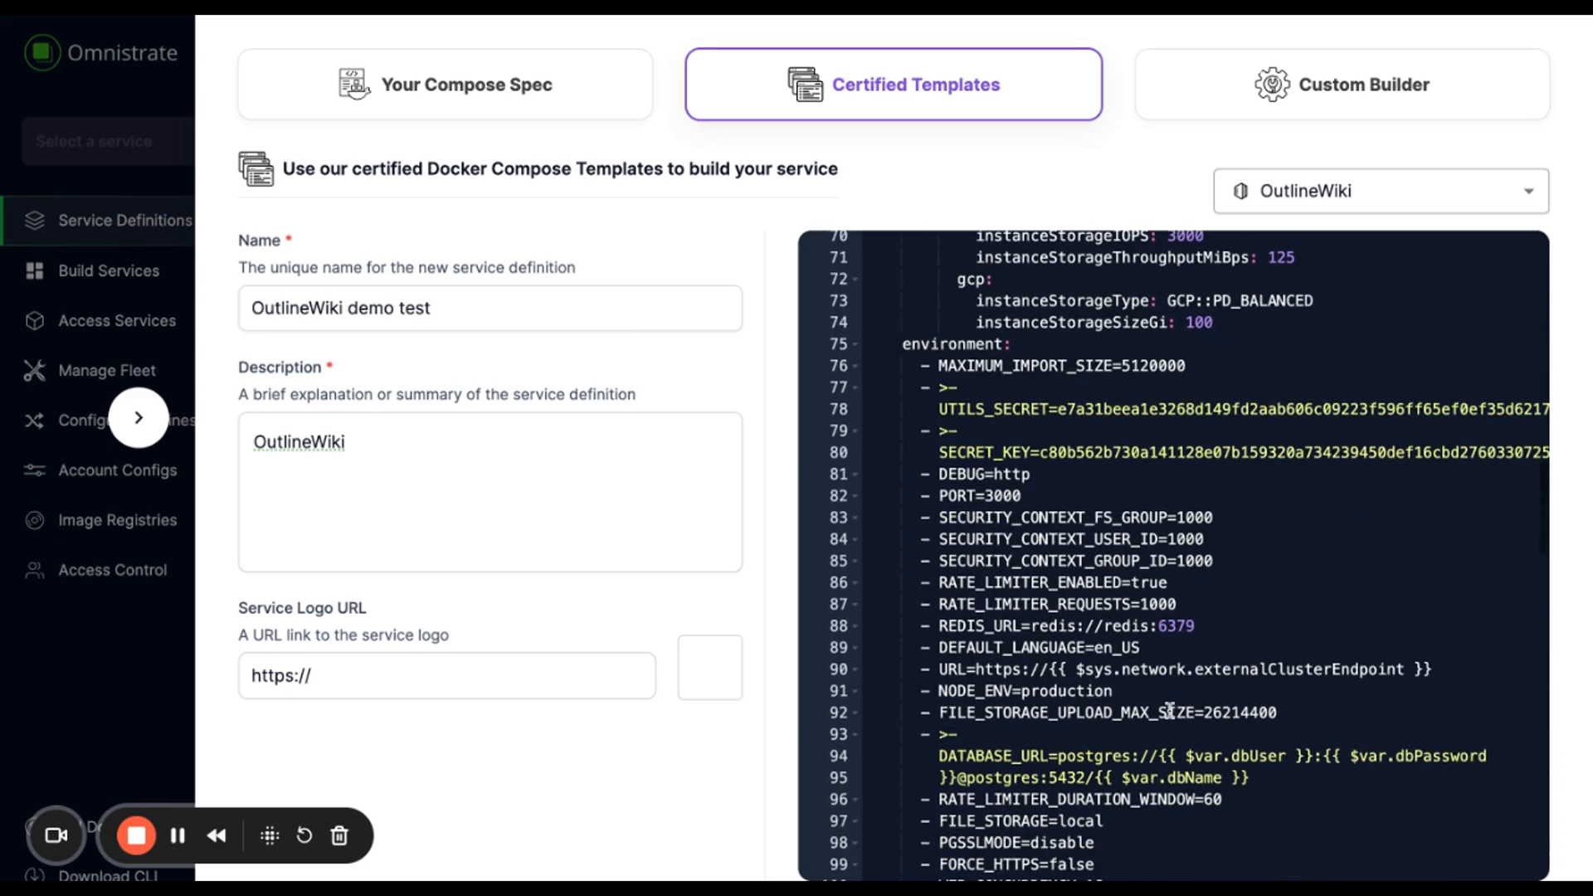
pyautogui.moveTo(1125, 664); pyautogui.dragTo(1223, 664)
pyautogui.click(1186, 709)
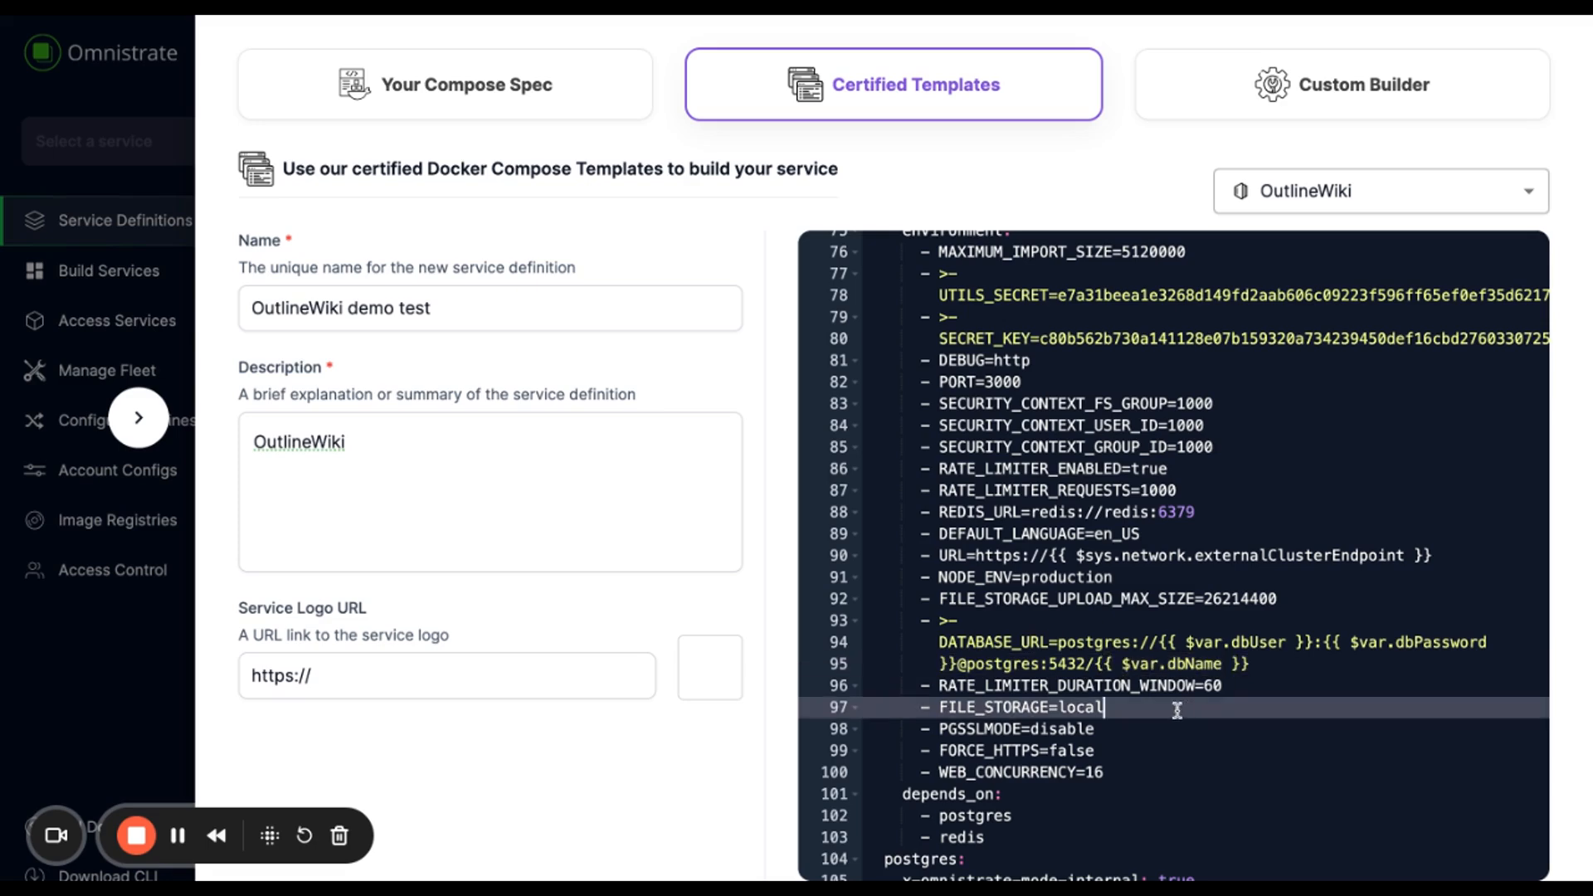
pyautogui.doubleClick(1207, 685)
pyautogui.click(1048, 577)
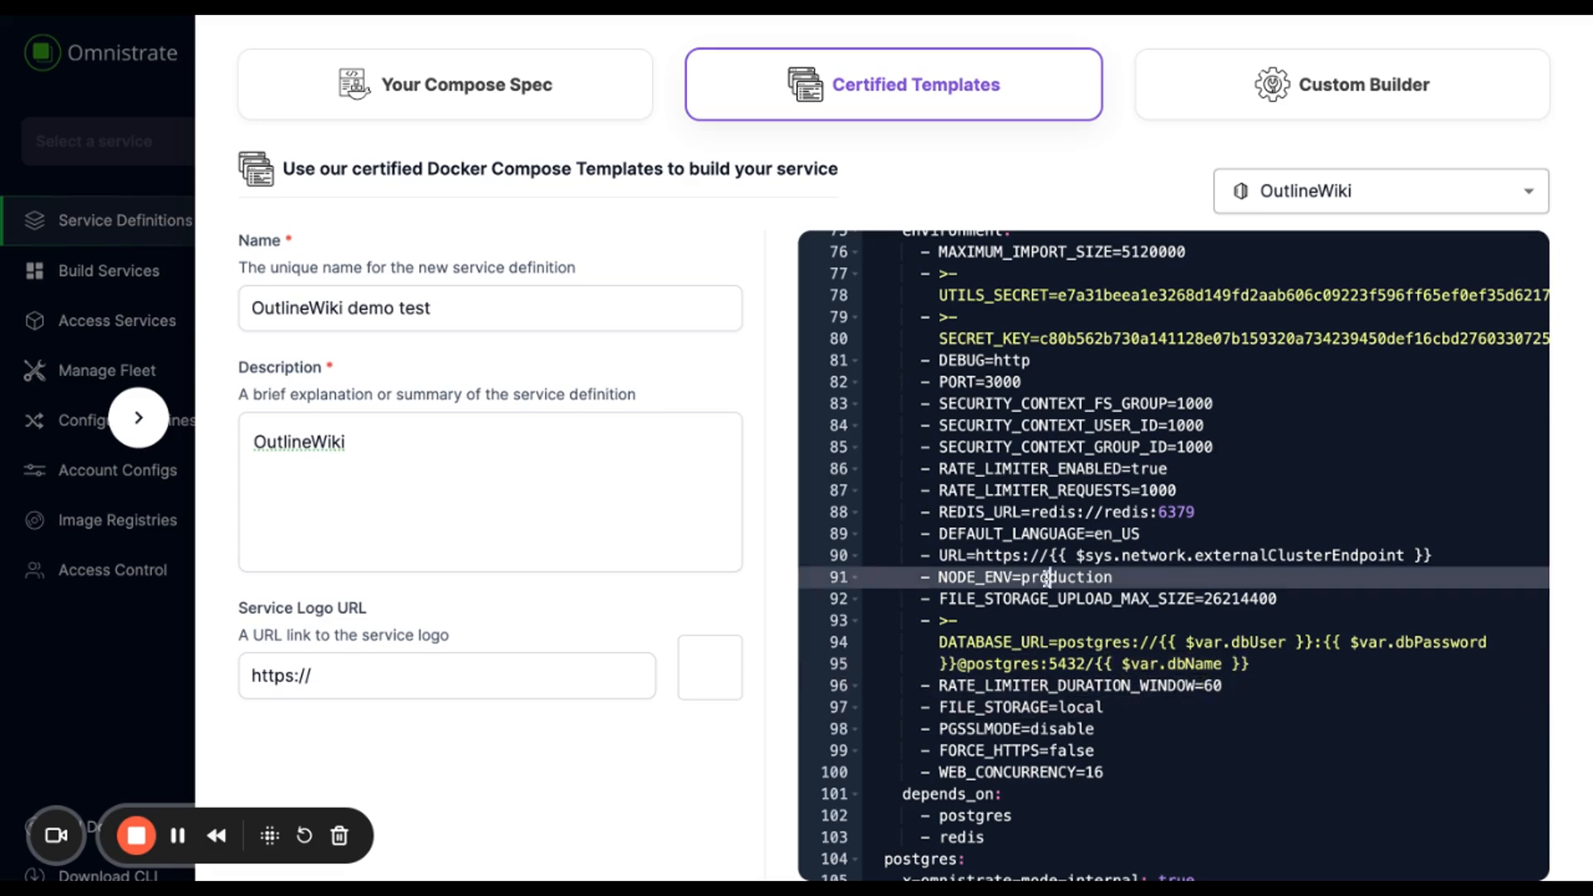
# - Check the postgres and redis dependencies and PGSSLMODE=disable, then start building the service
pyautogui.scroll(-4, 1047, 578)
pyautogui.click(1047, 578)
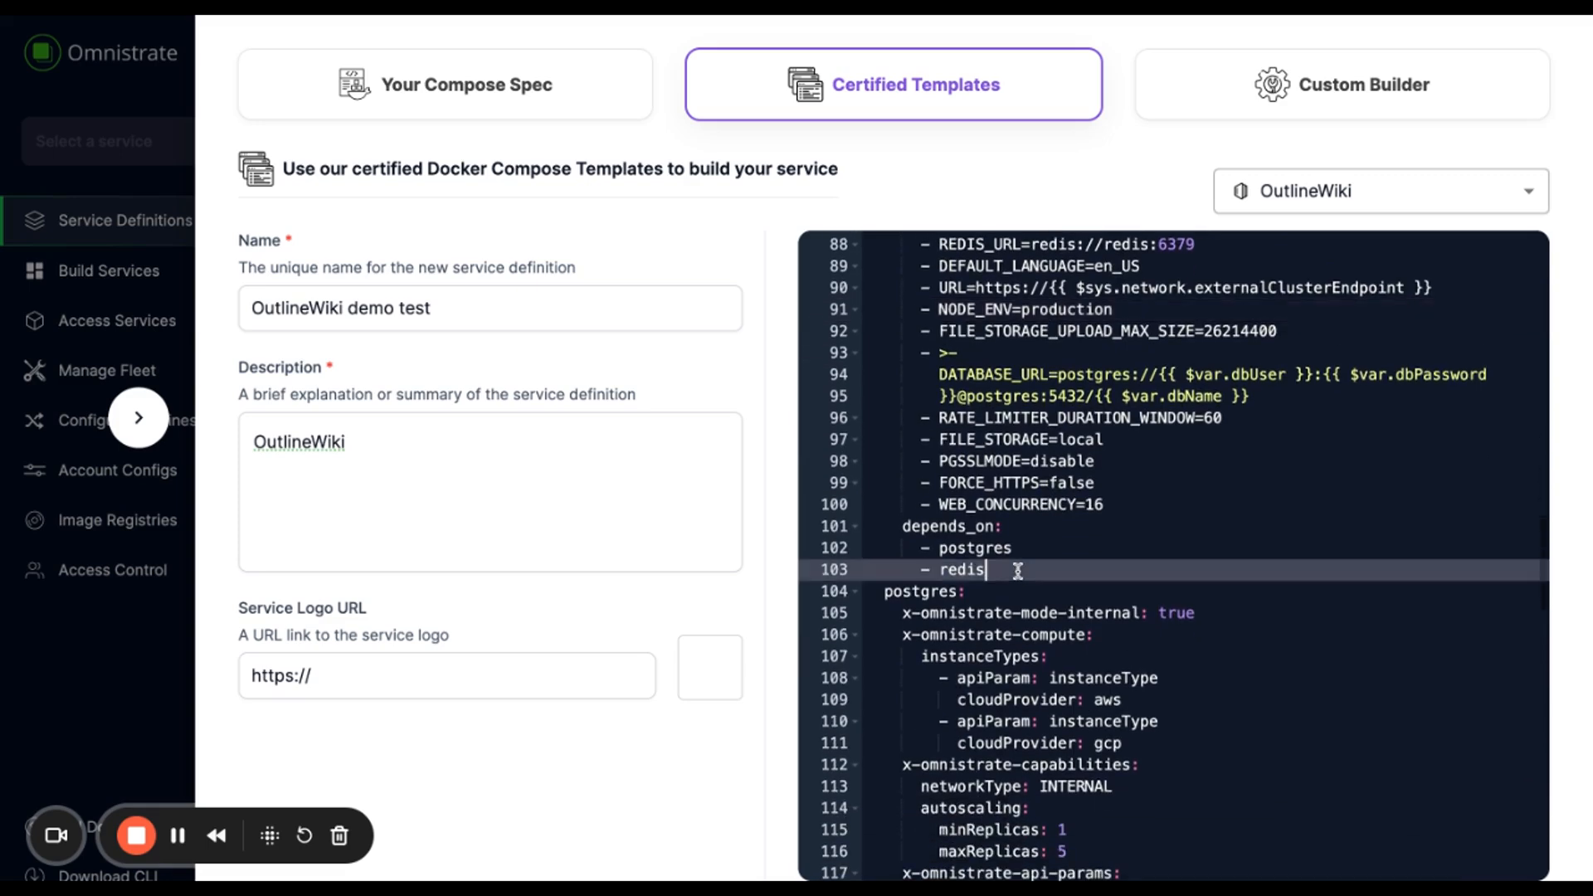
pyautogui.hotkey('shift', 'Up')
pyautogui.hotkey('shift', 'Up')
pyautogui.click(1051, 462)
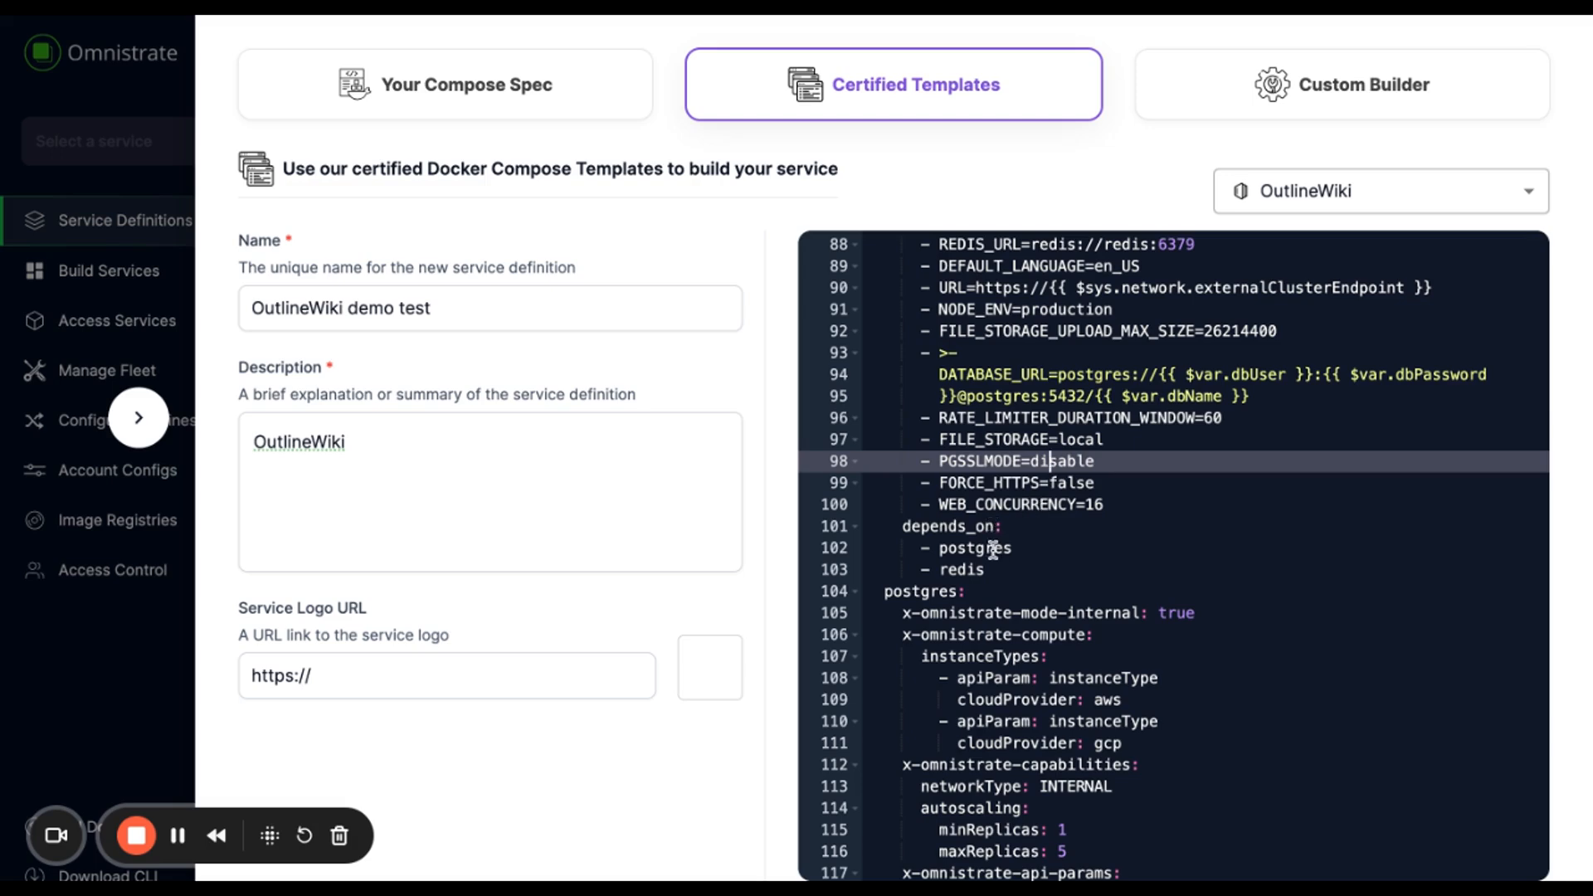
pyautogui.scroll(-3, 1043, 579)
pyautogui.scroll(-15, 1043, 579)
pyautogui.scroll(-7, 1043, 579)
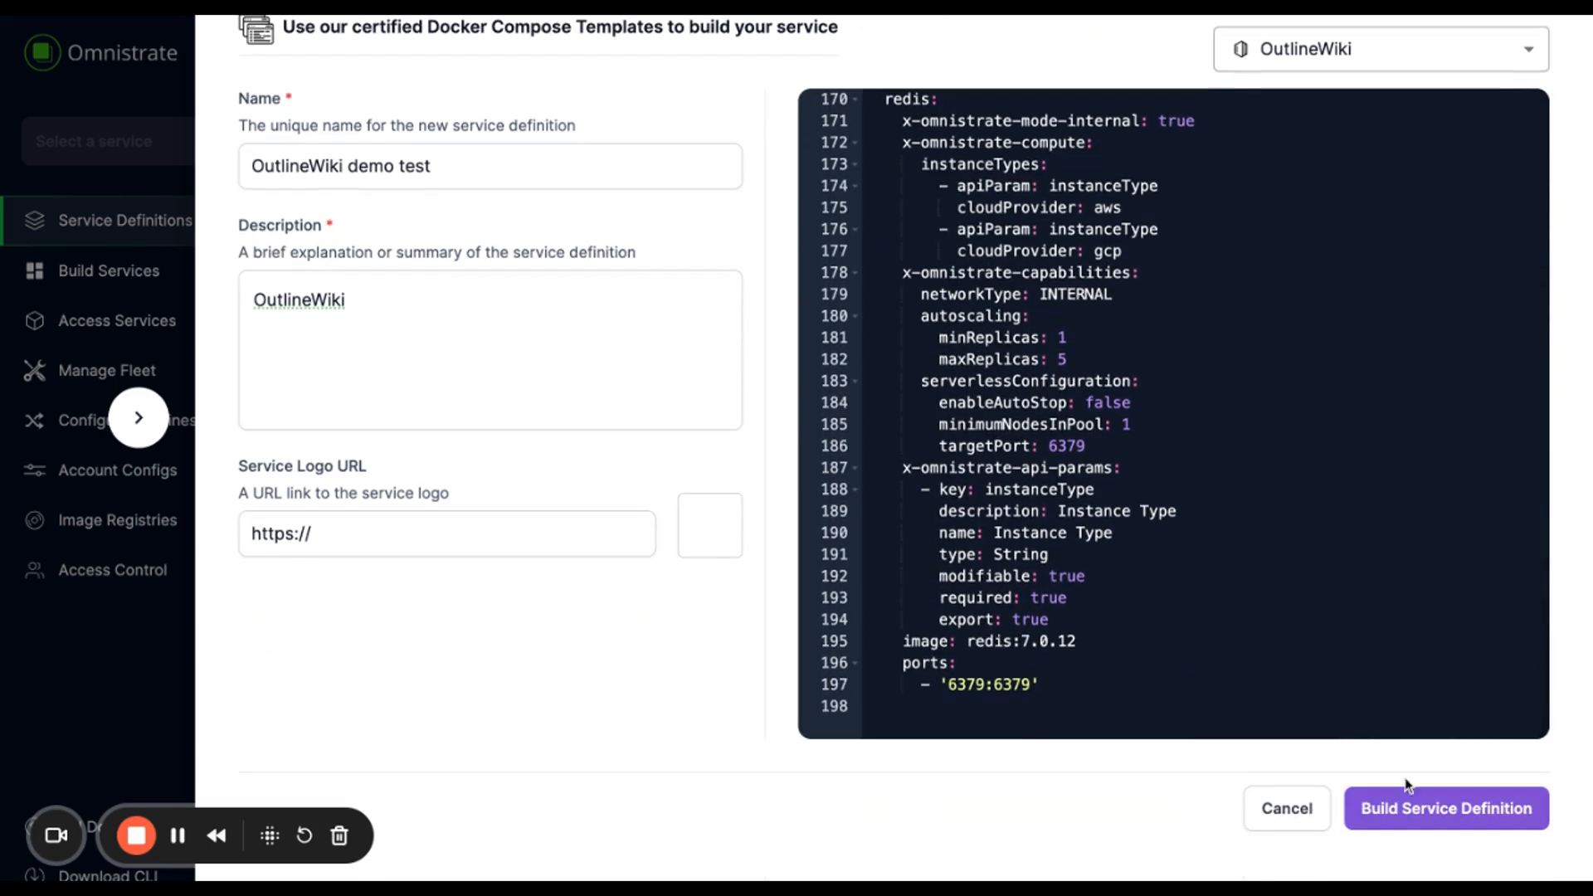
pyautogui.click(1449, 821)
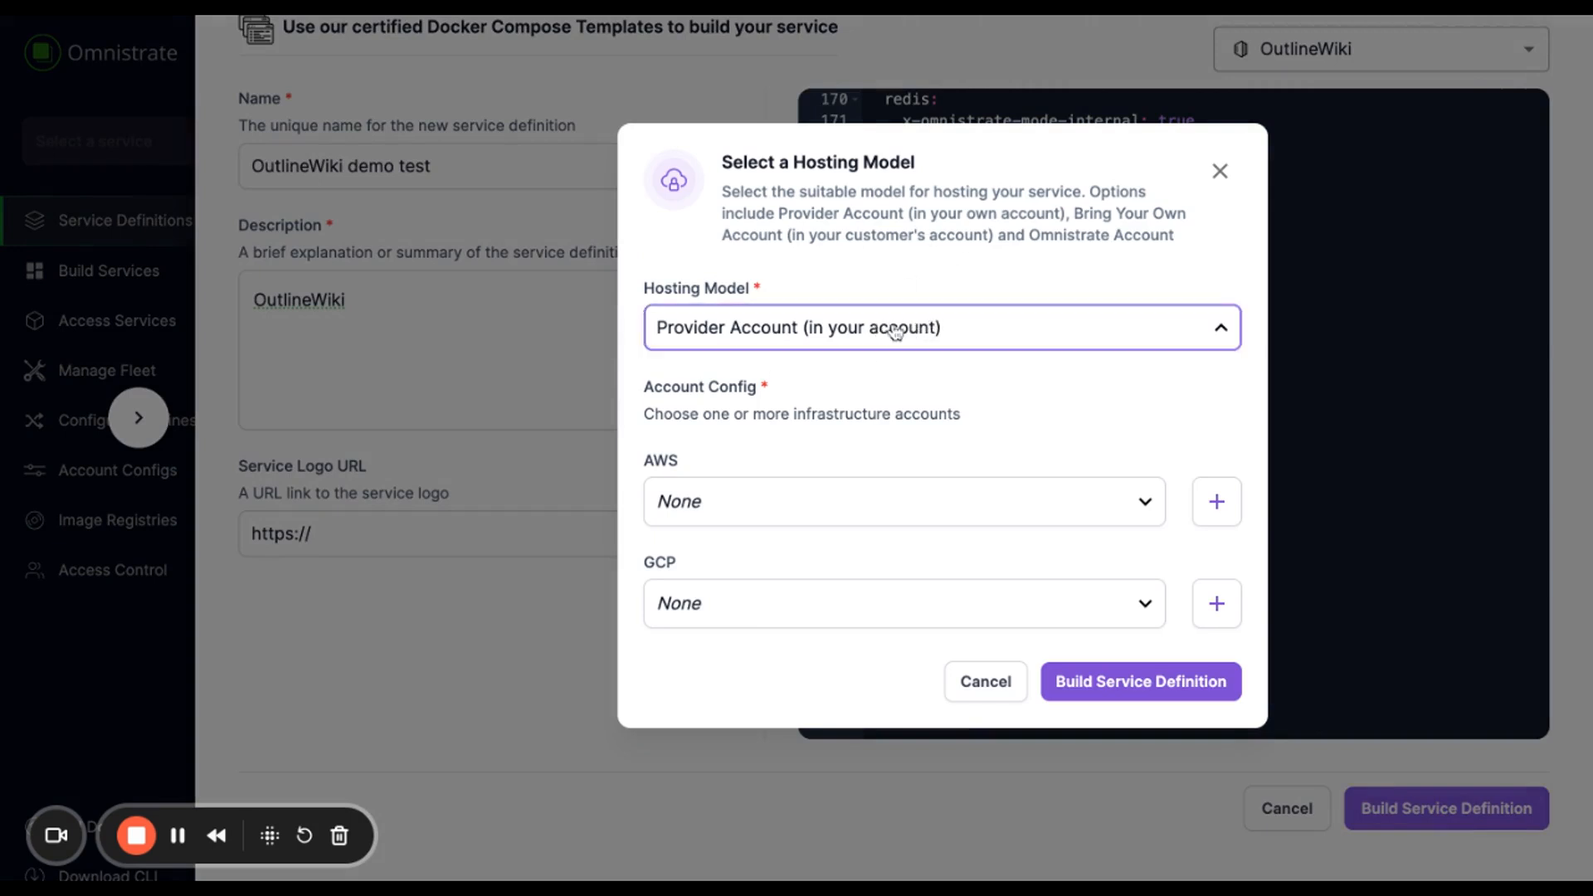
# - Build the service with Provider Account hosting on the AWS config, GCP left None
pyautogui.click(894, 332)
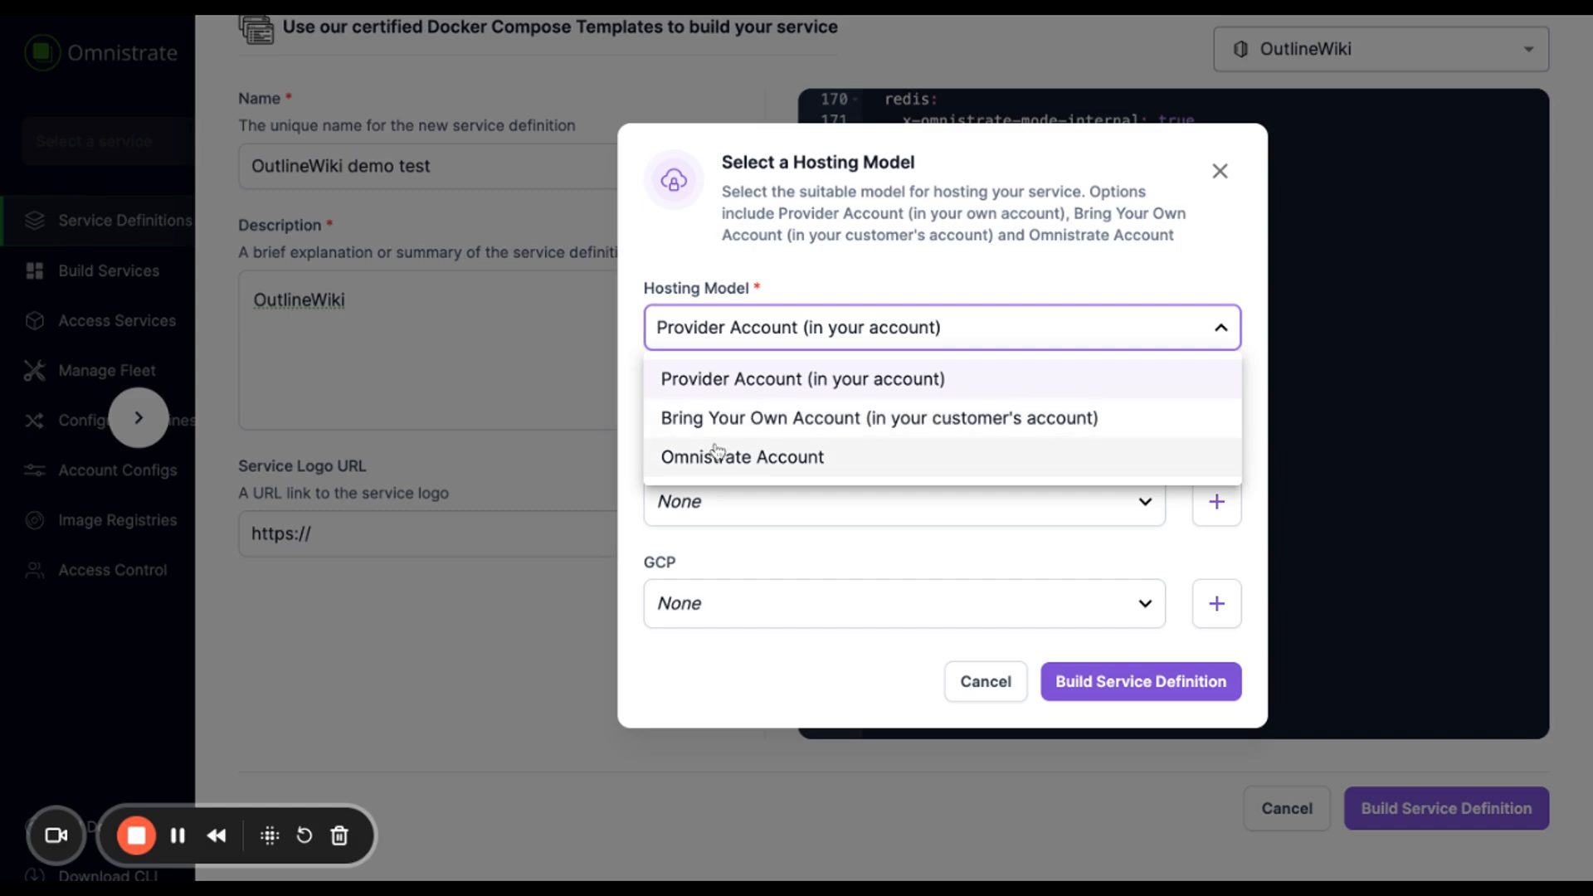
pyautogui.click(961, 329)
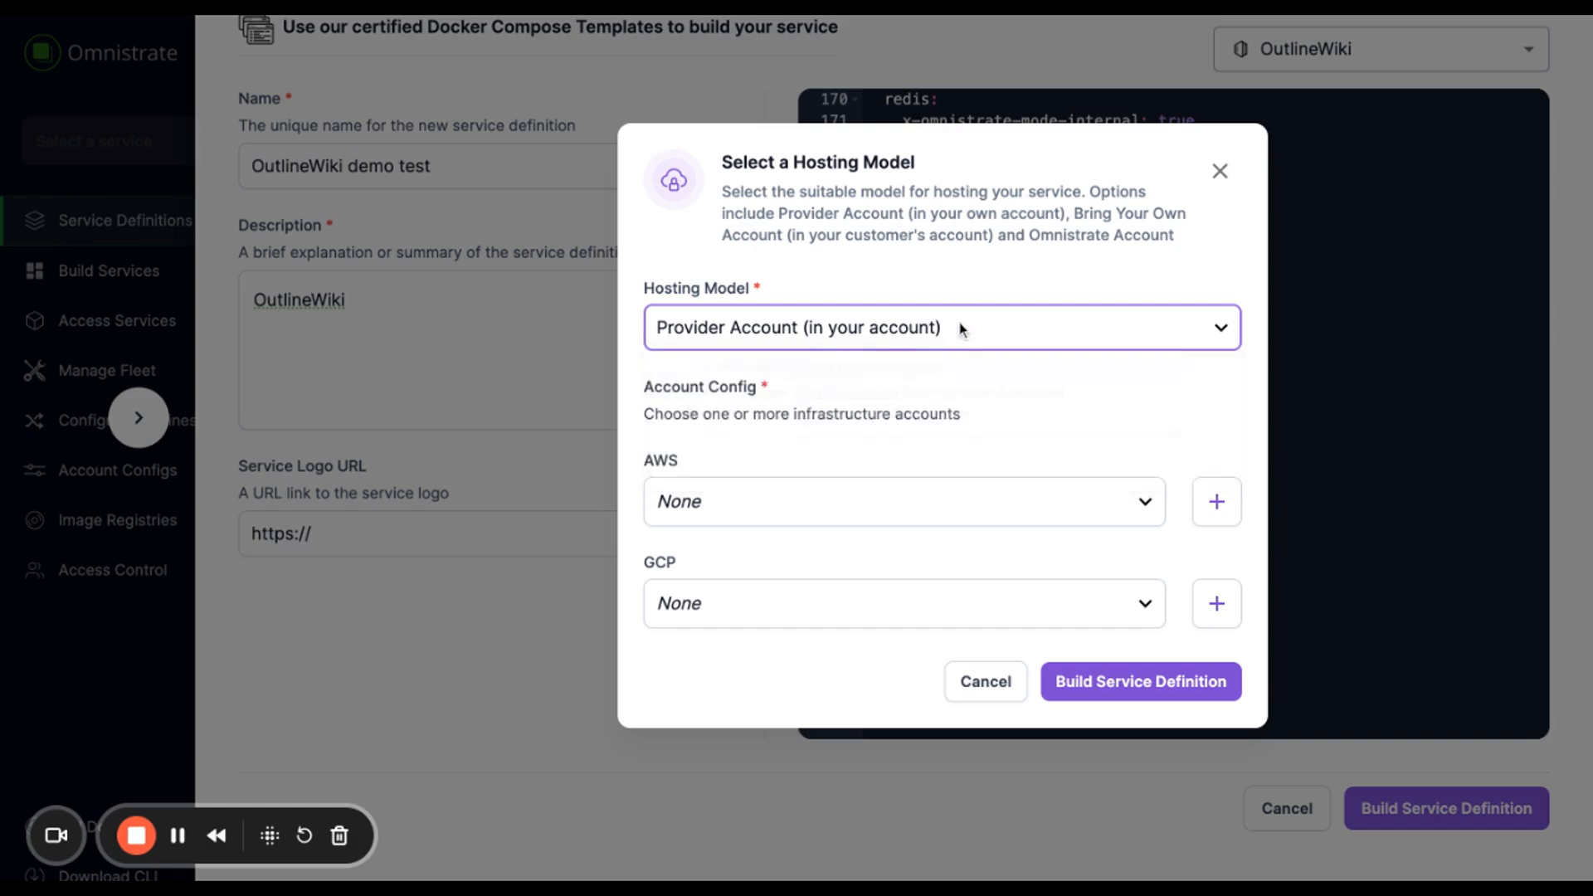
pyautogui.click(819, 506)
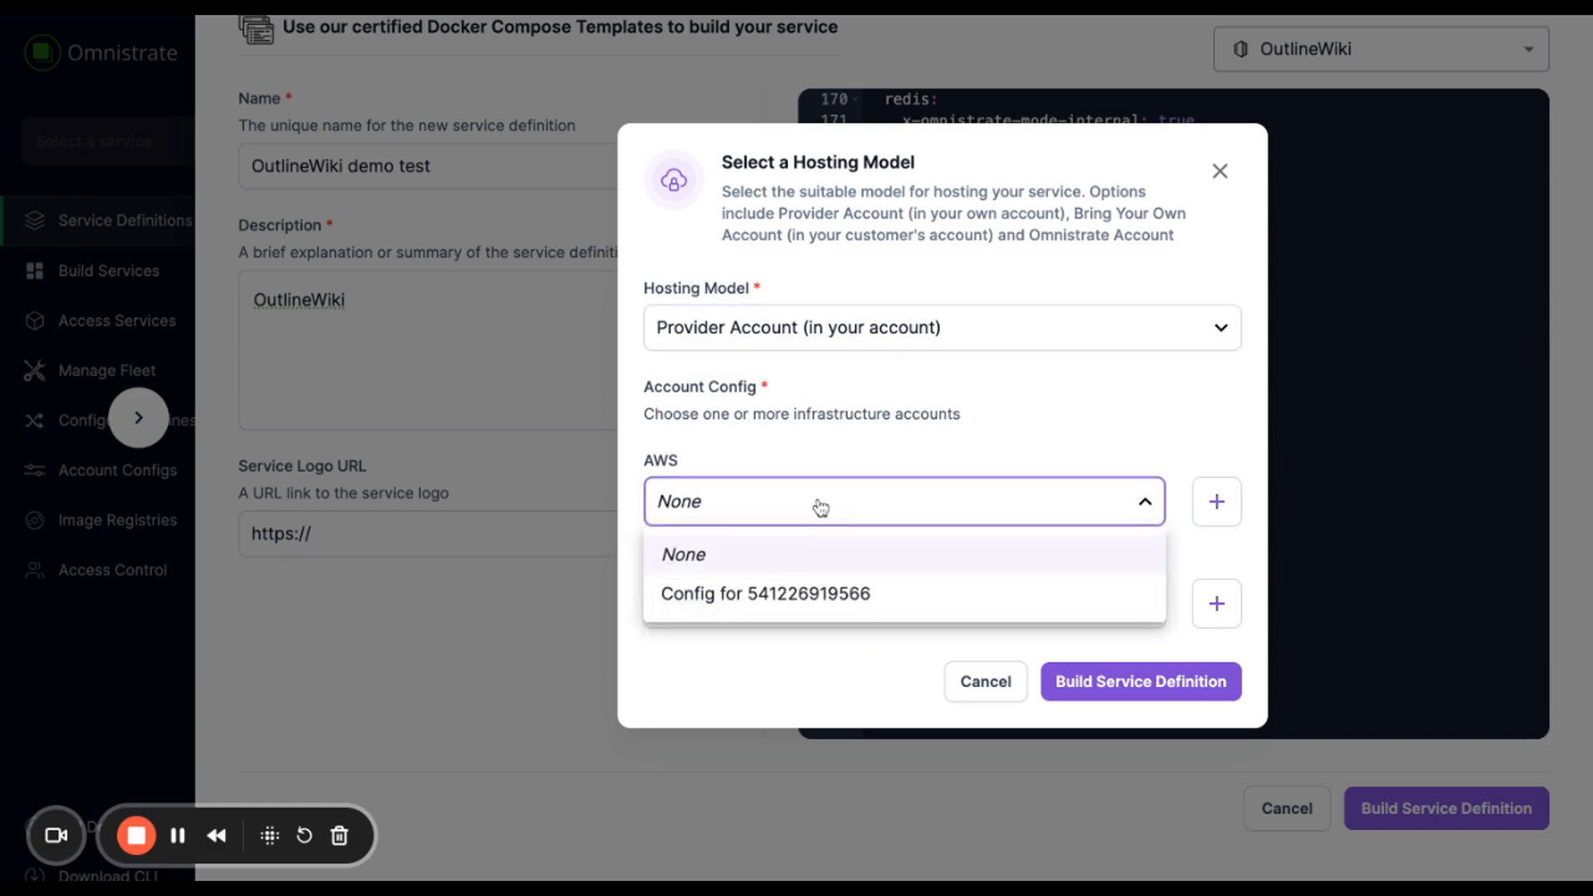
pyautogui.click(768, 596)
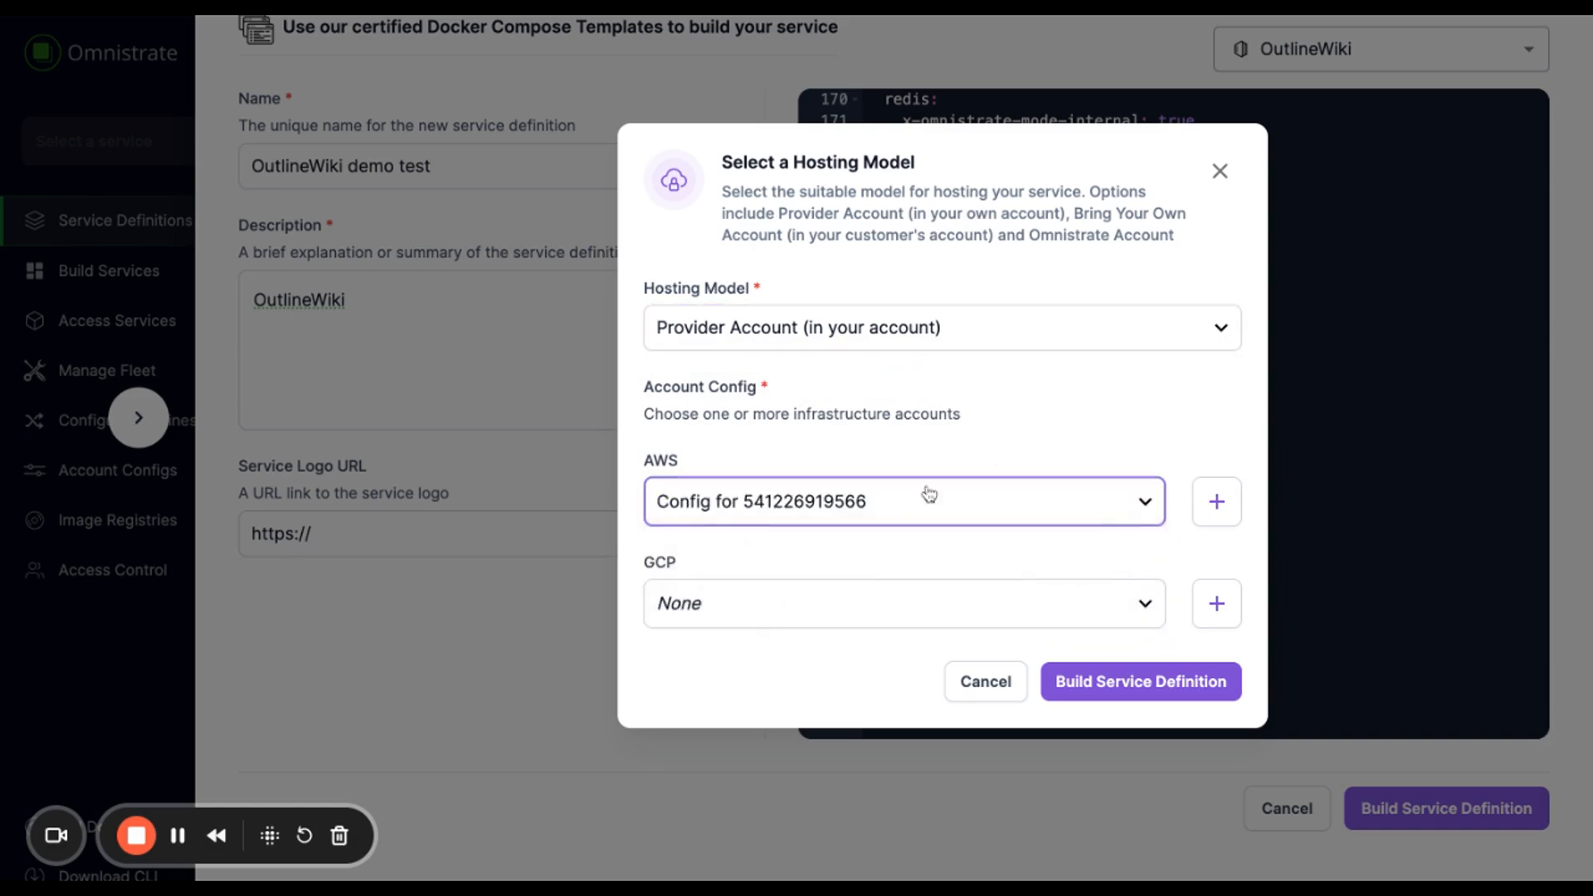
pyautogui.click(939, 603)
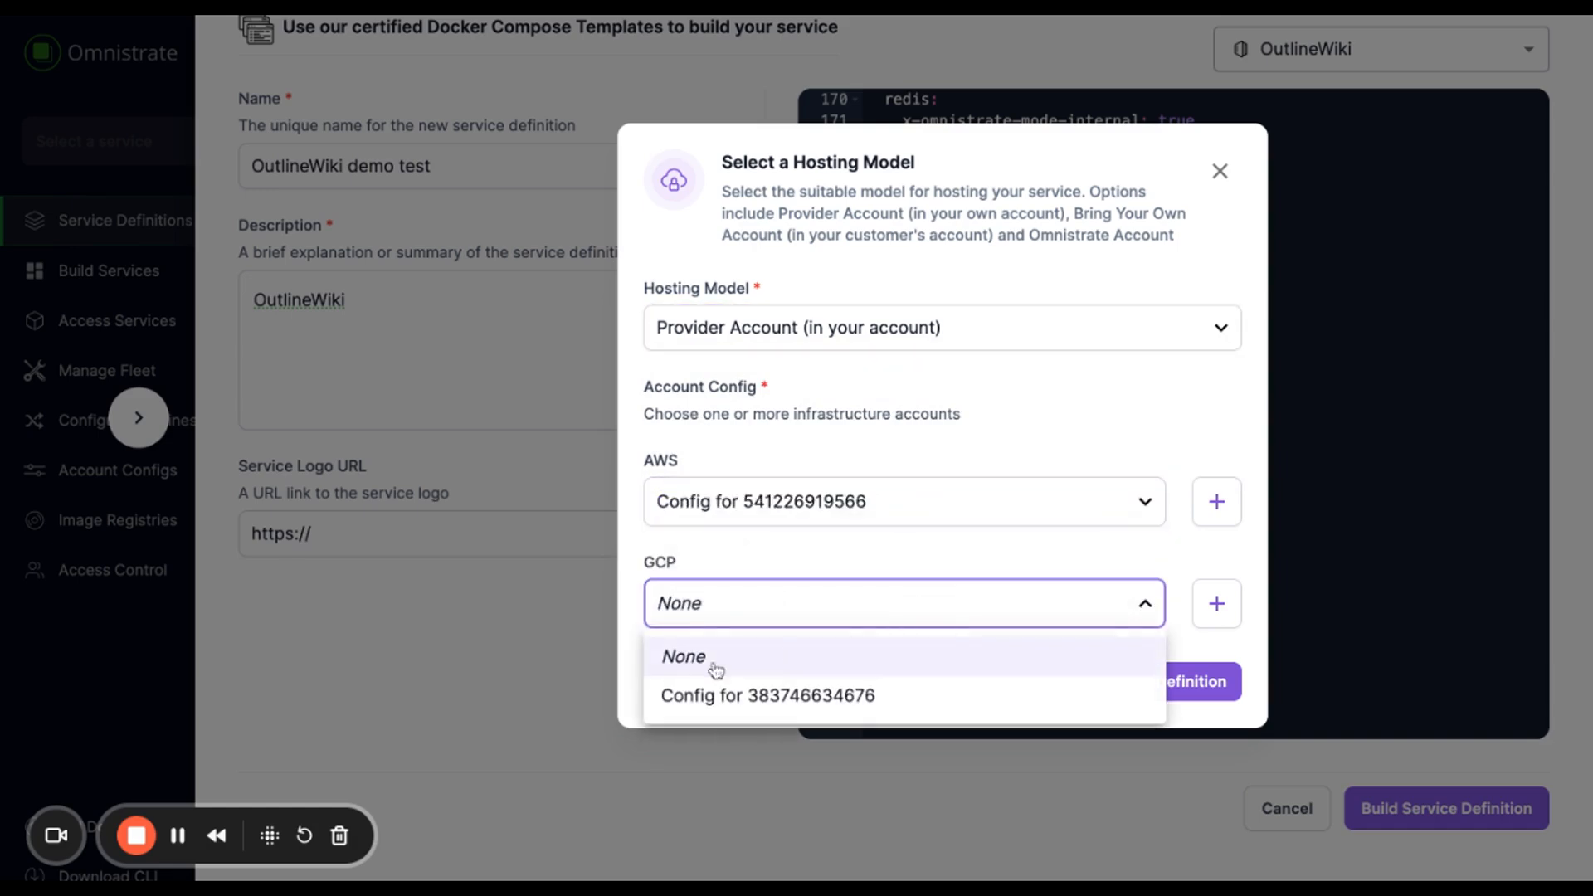
pyautogui.click(840, 613)
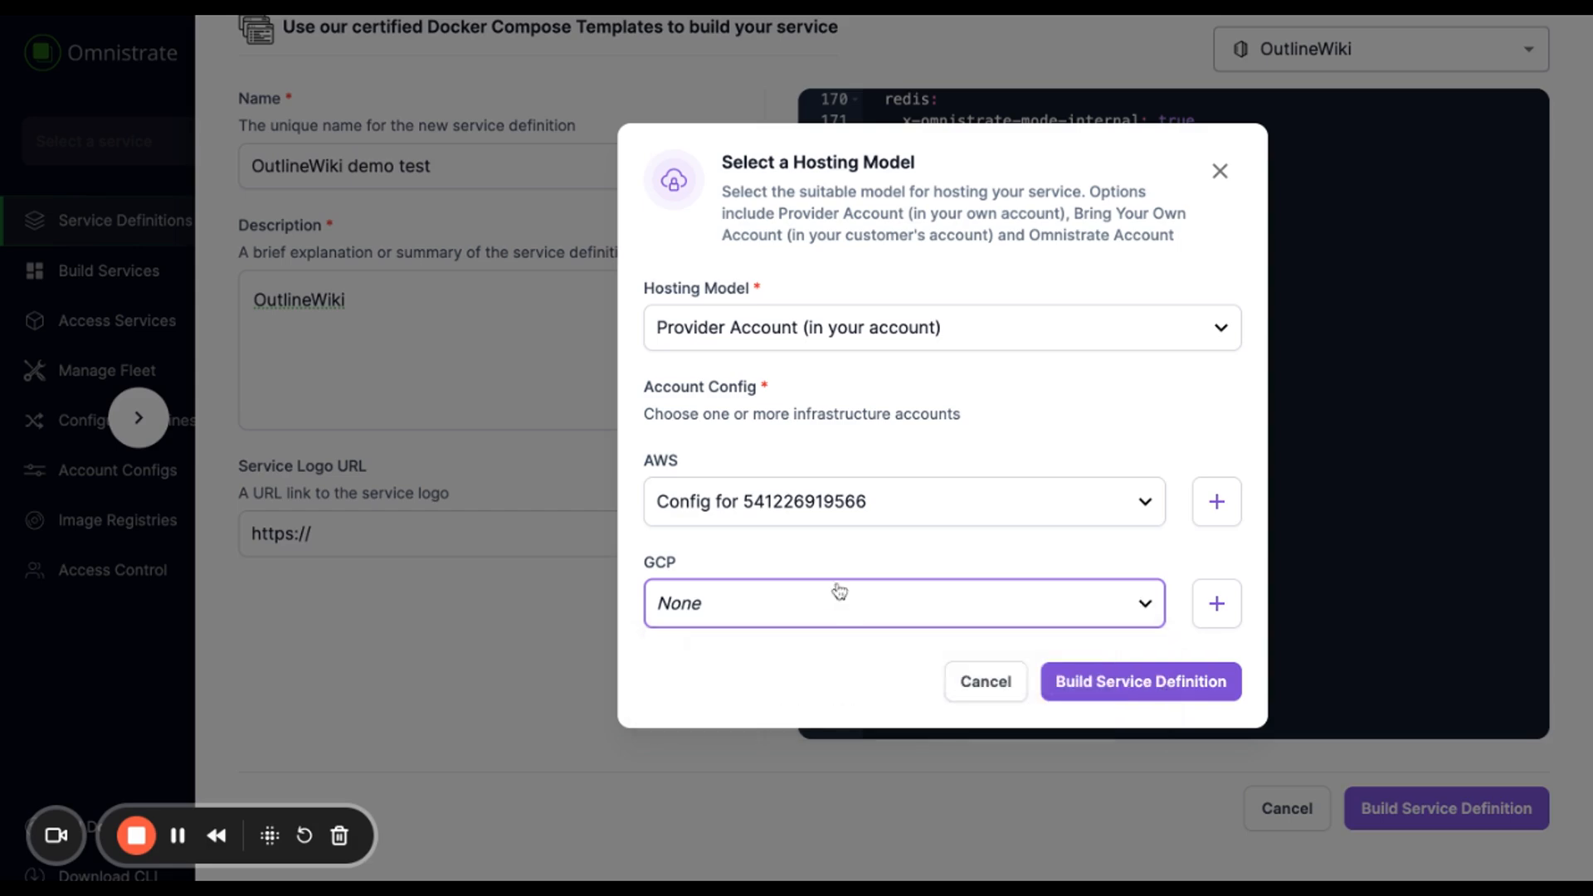
pyautogui.click(1163, 689)
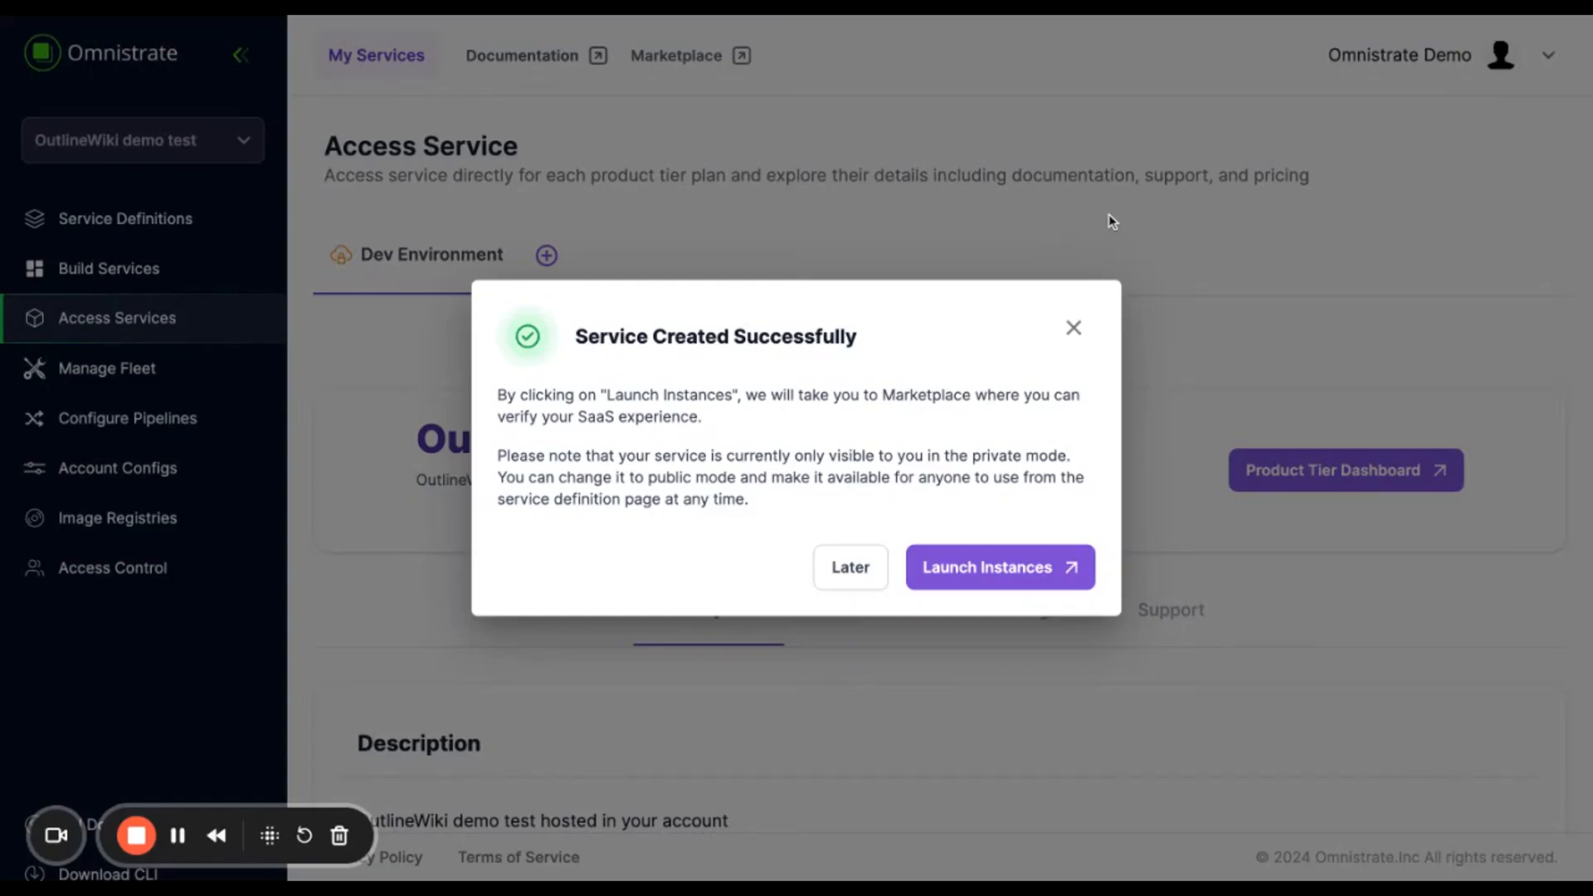
pyautogui.click(1010, 566)
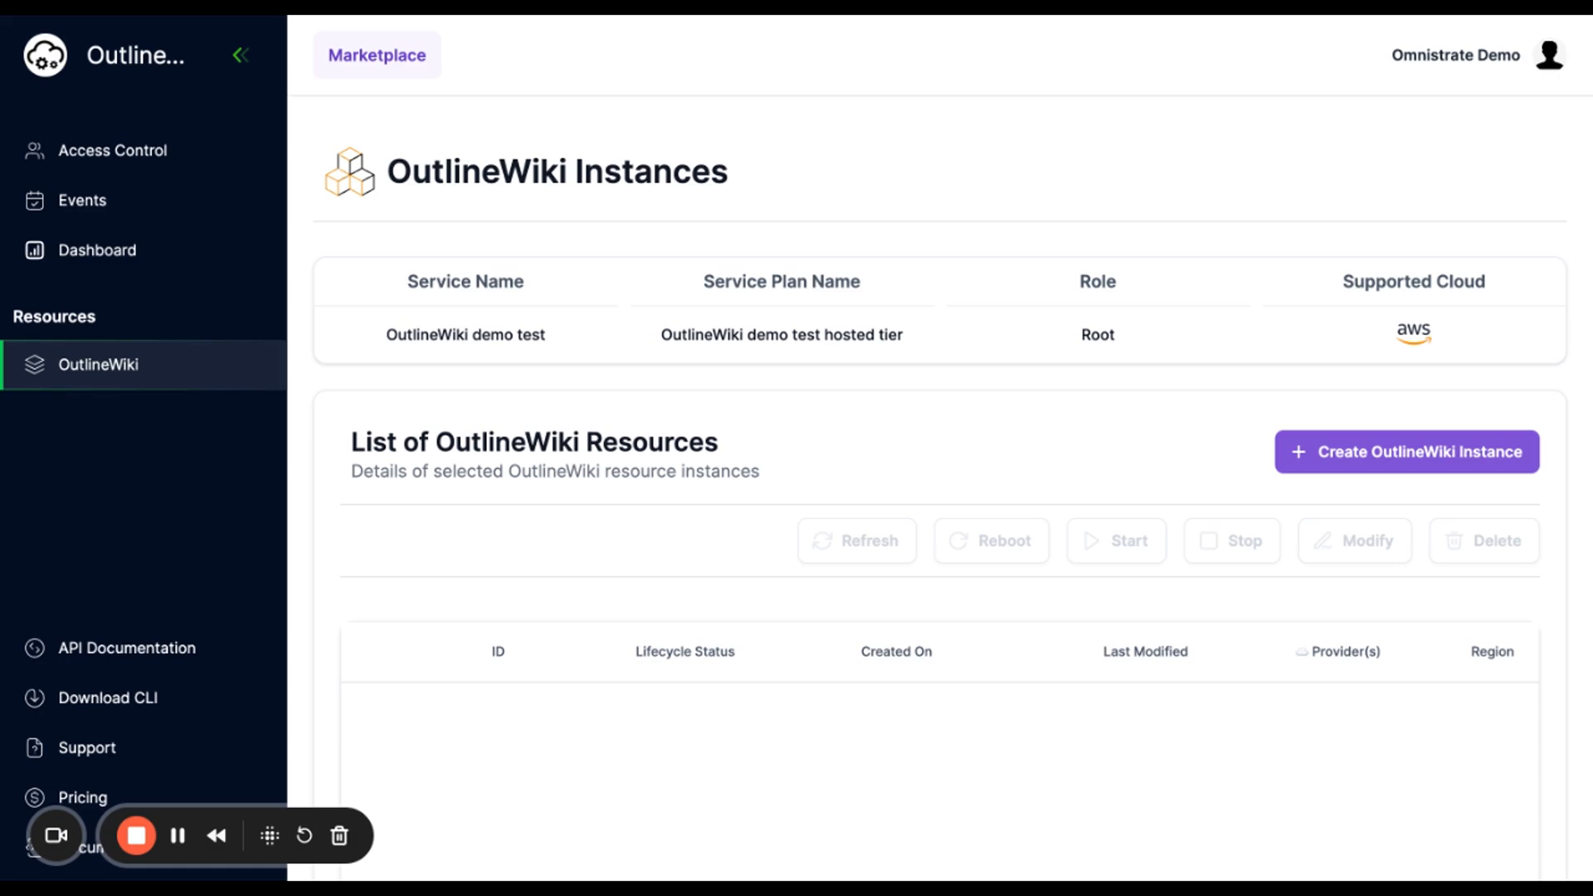
# - Begin creating a new OutlineWiki instance from the marketplace instances page
pyautogui.click(1369, 452)
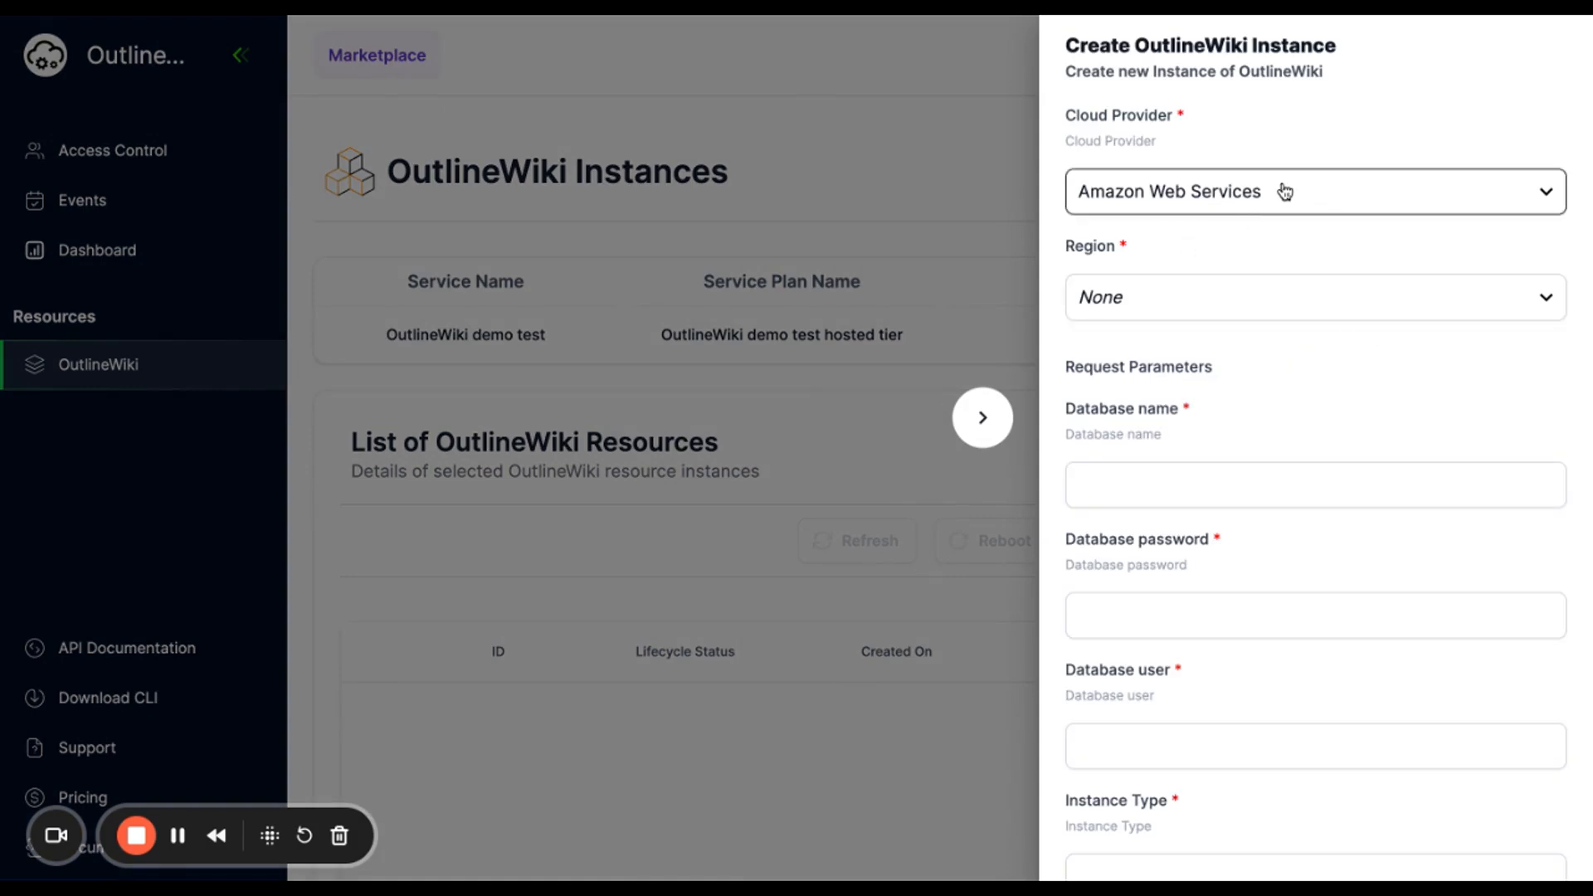
# - Choose region us-east-1 and set database name 'database', a database password, and user 'user'
pyautogui.click(1242, 286)
pyautogui.click(1276, 428)
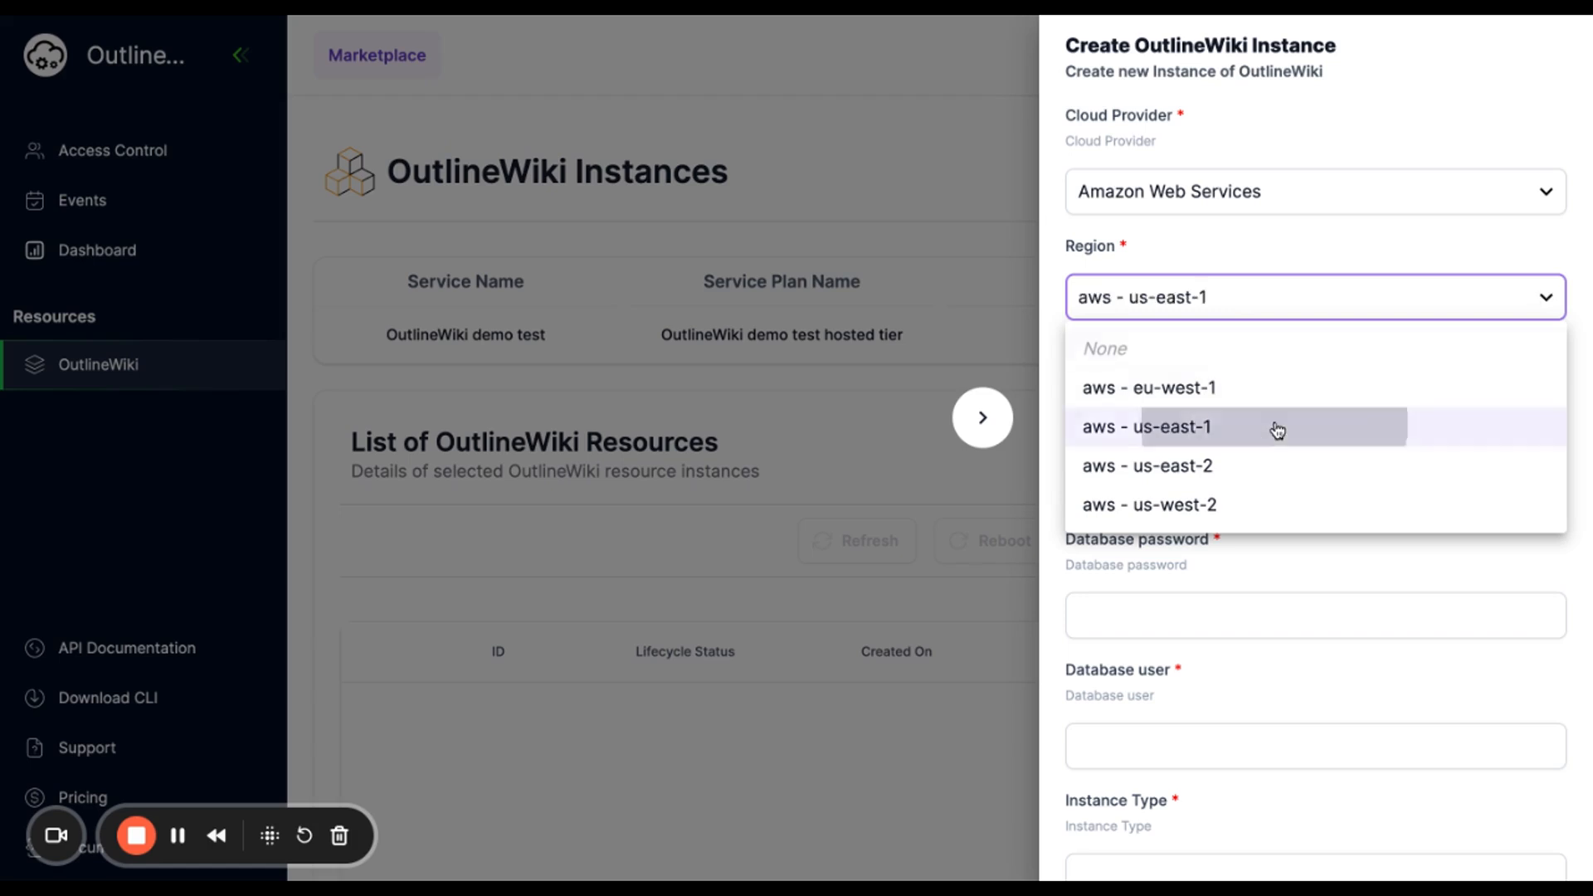
pyautogui.click(1262, 468)
pyautogui.write('database')
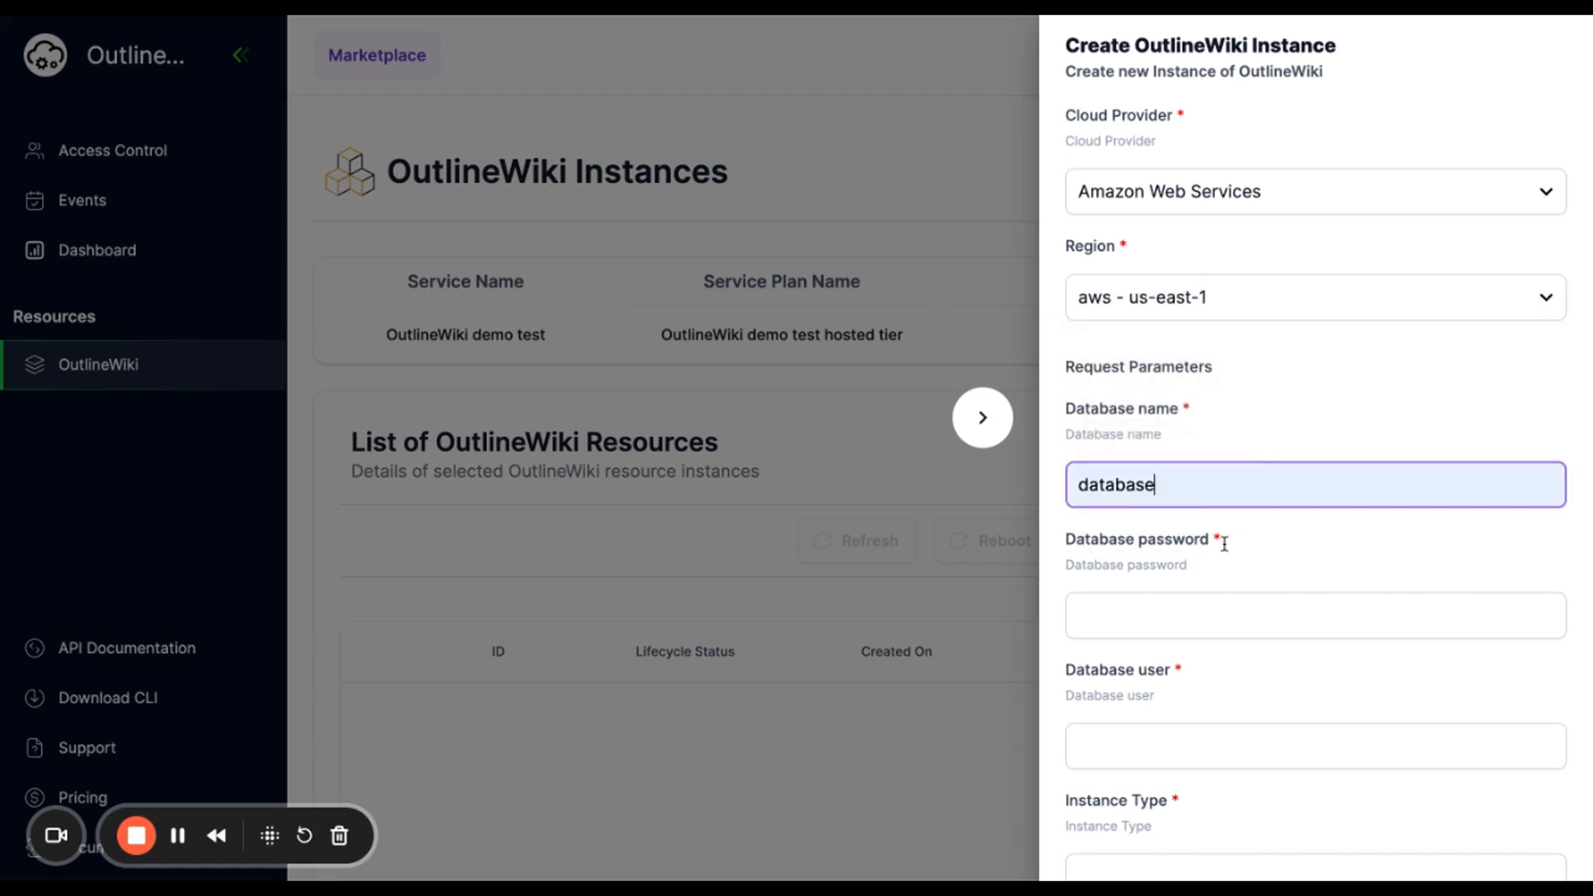
pyautogui.scroll(-3, 1299, 546)
pyautogui.click(1223, 480)
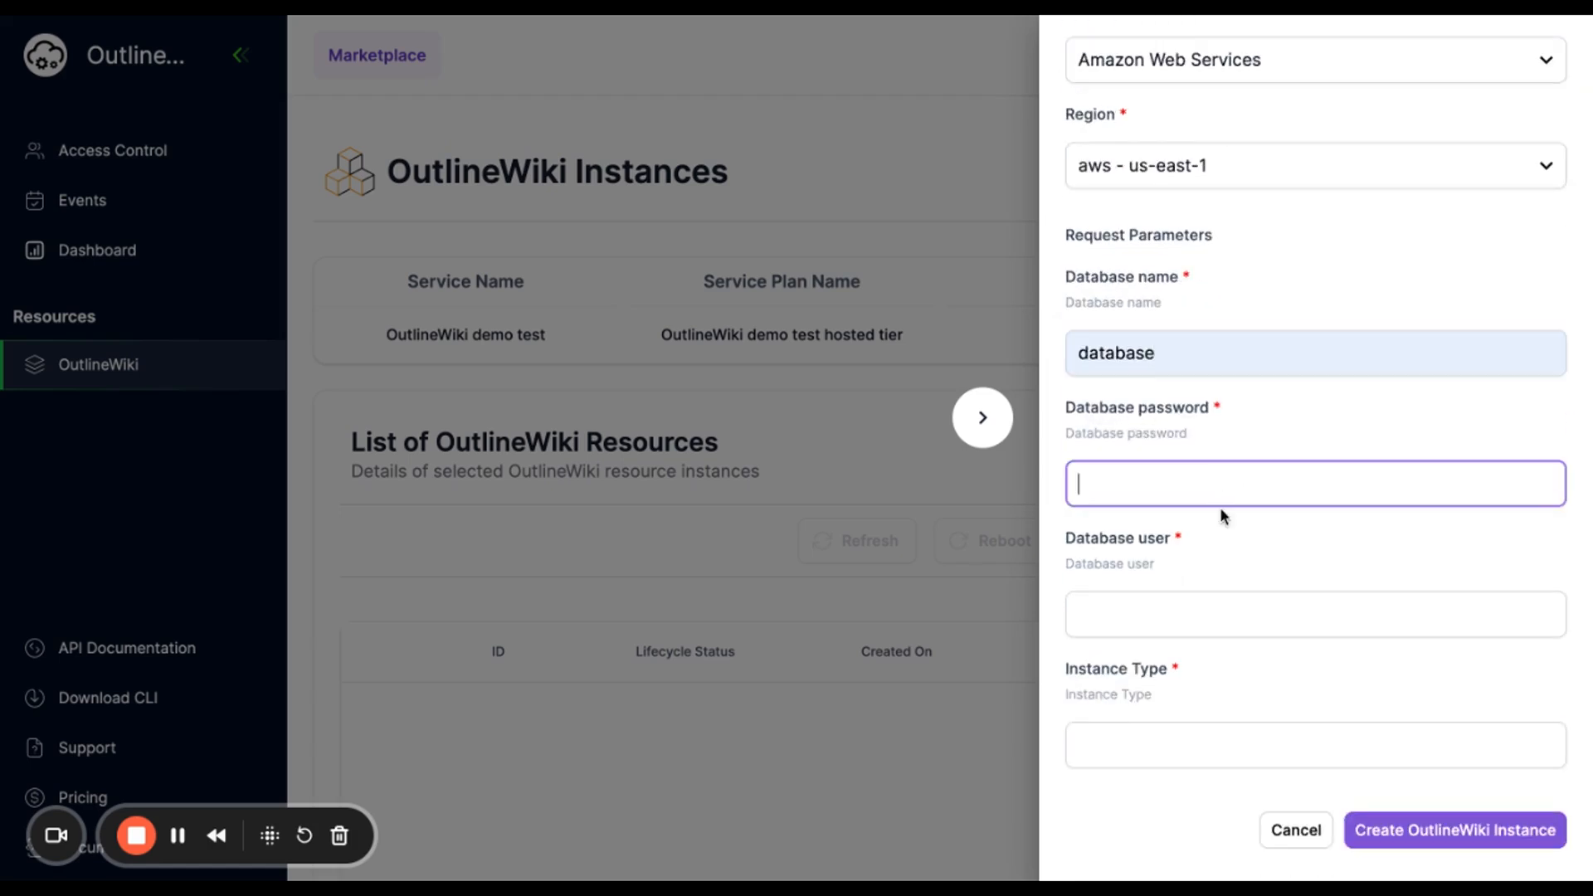
pyautogui.write('password')
pyautogui.click(1241, 614)
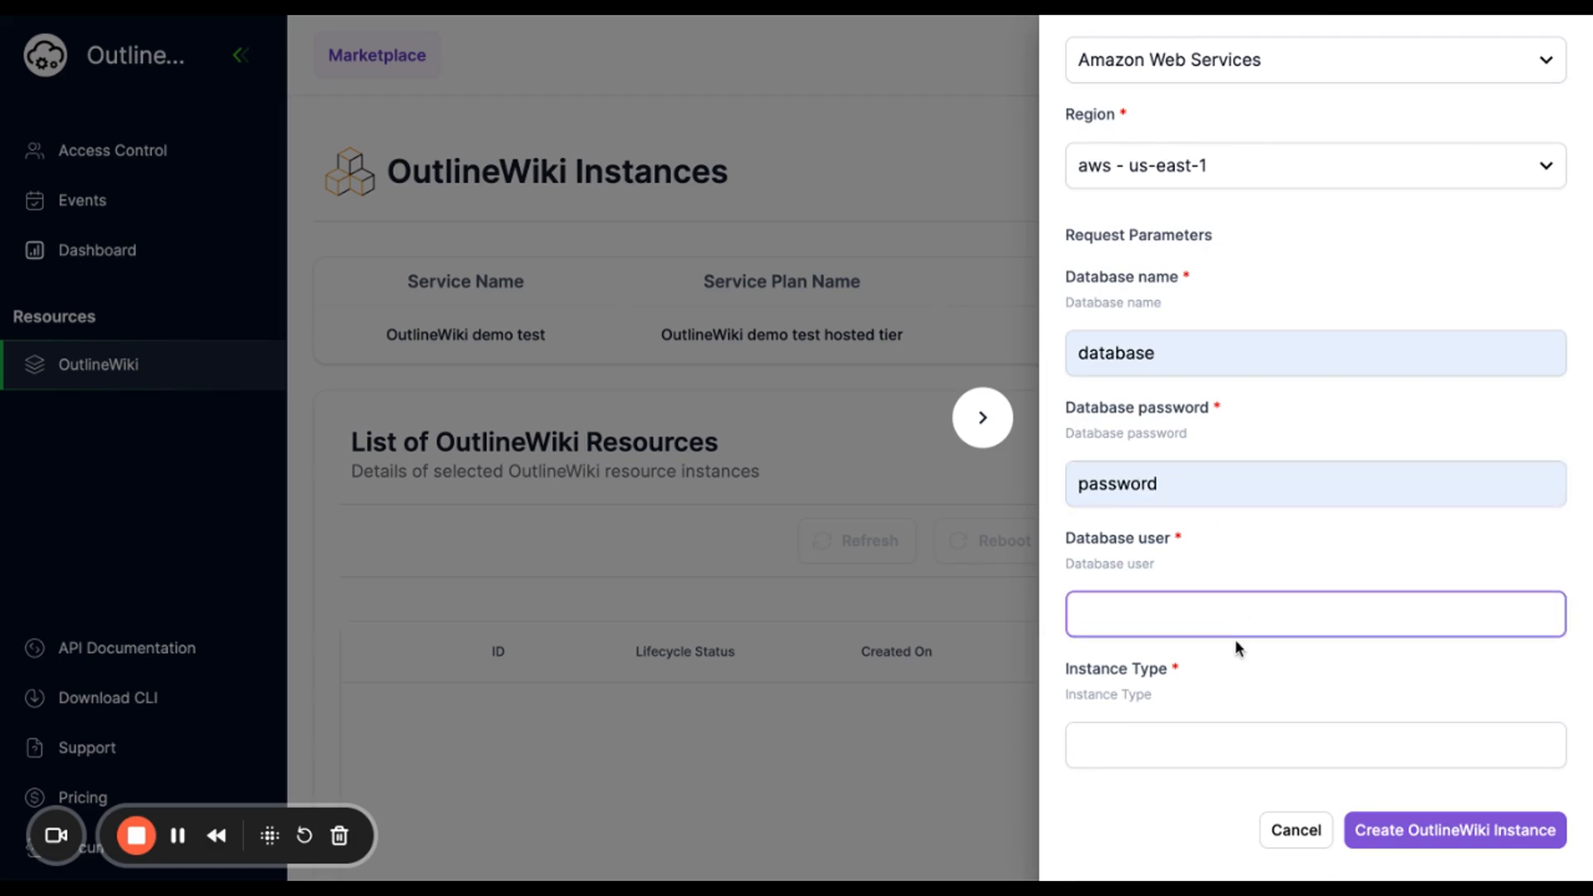
pyautogui.write('user')
# - Set the instance type to t3.medium and create the OutlineWiki instance
pyautogui.click(1171, 745)
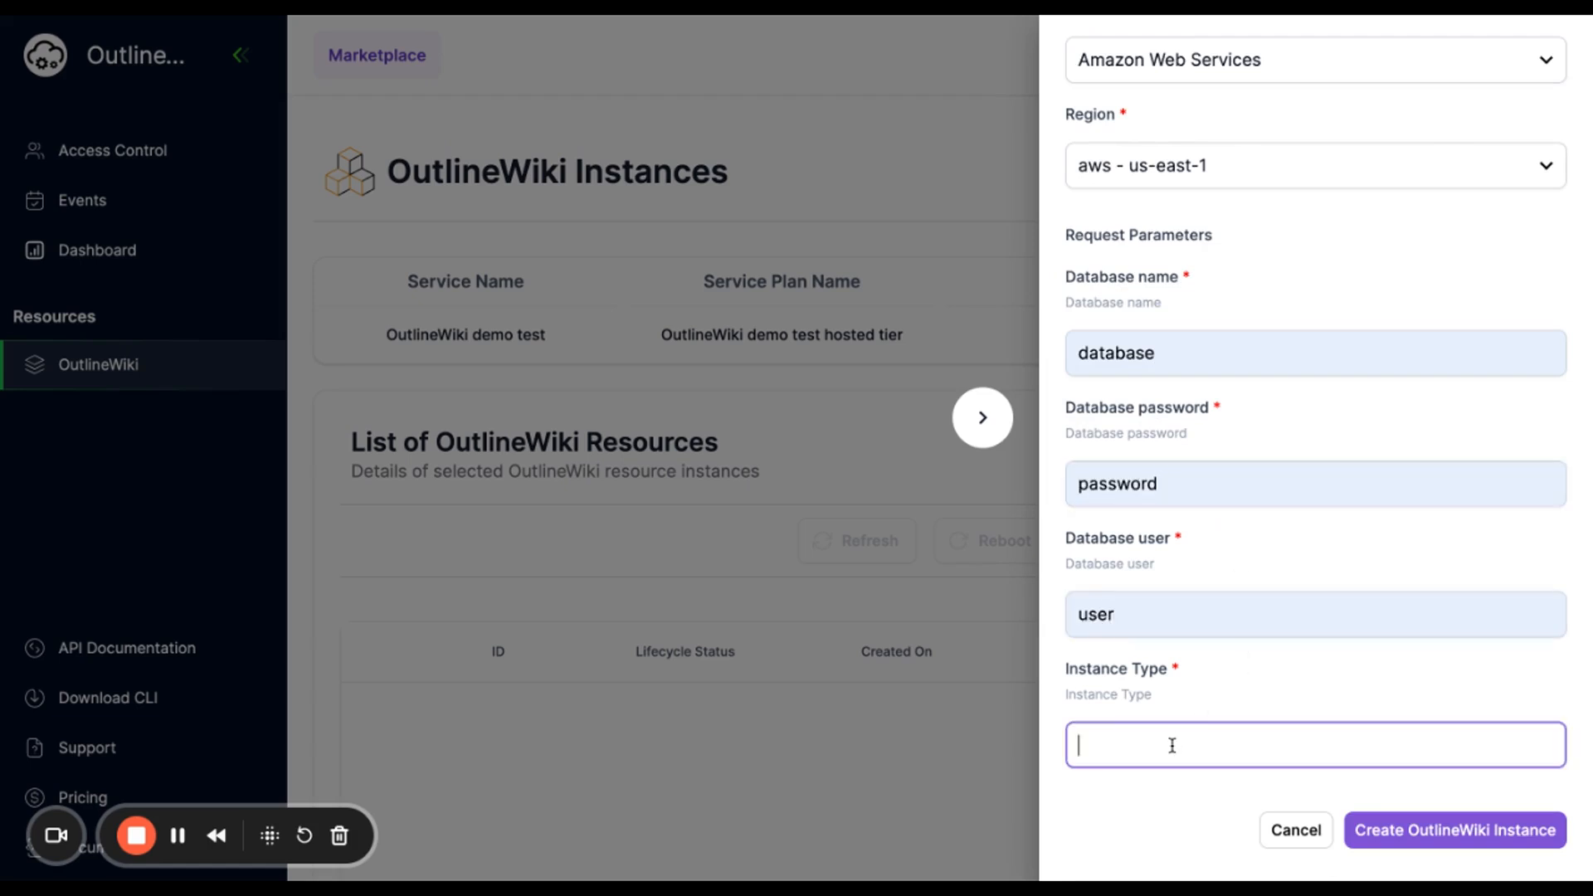
pyautogui.write('t3.medium')
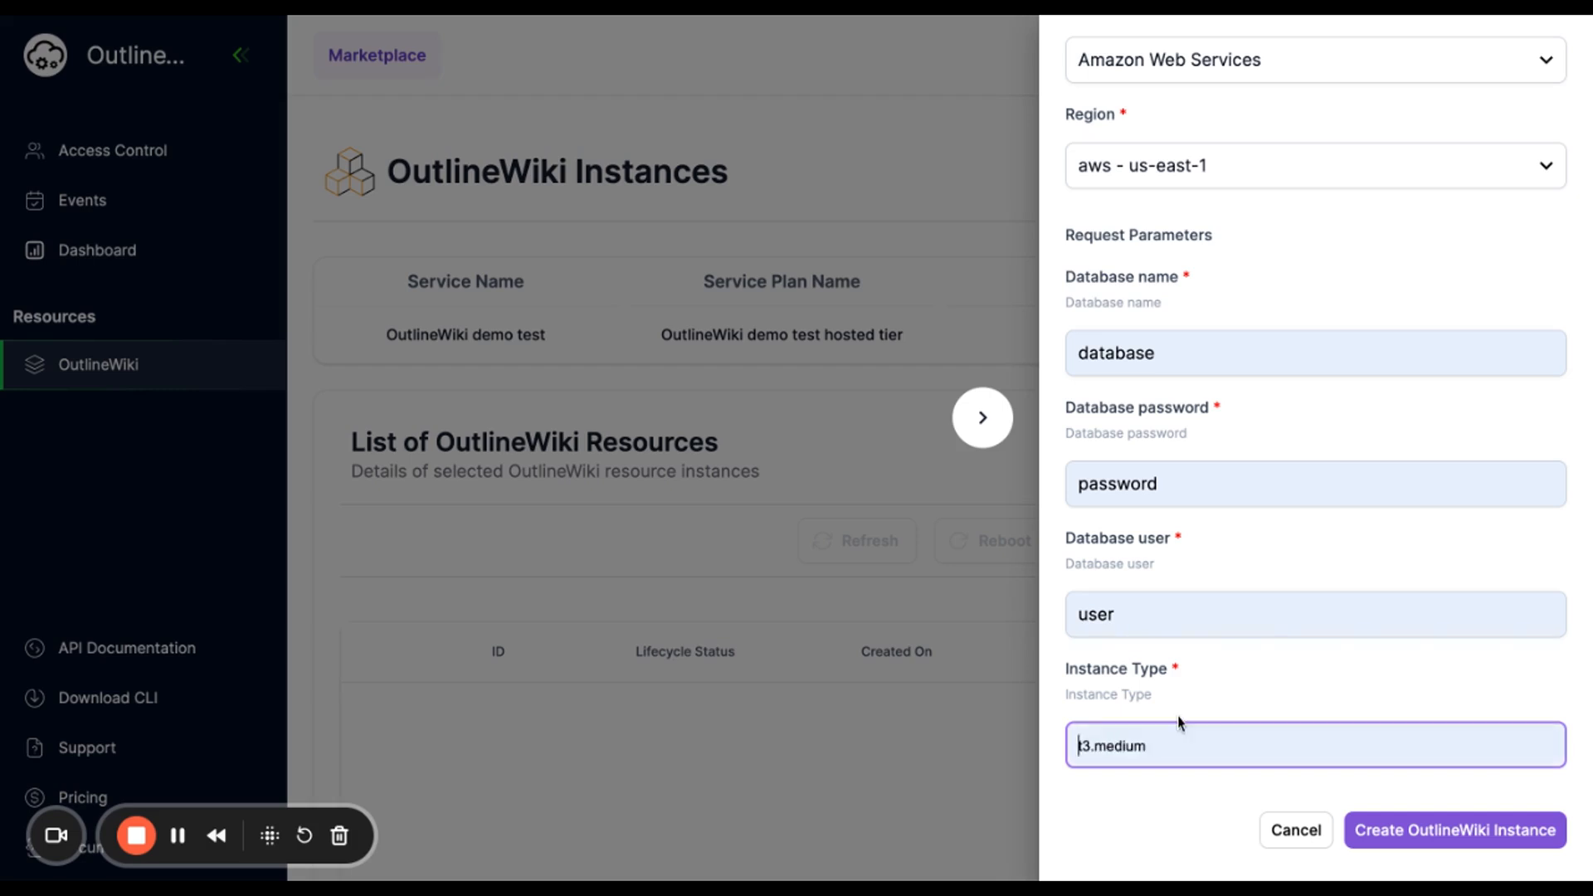
pyautogui.click(1438, 843)
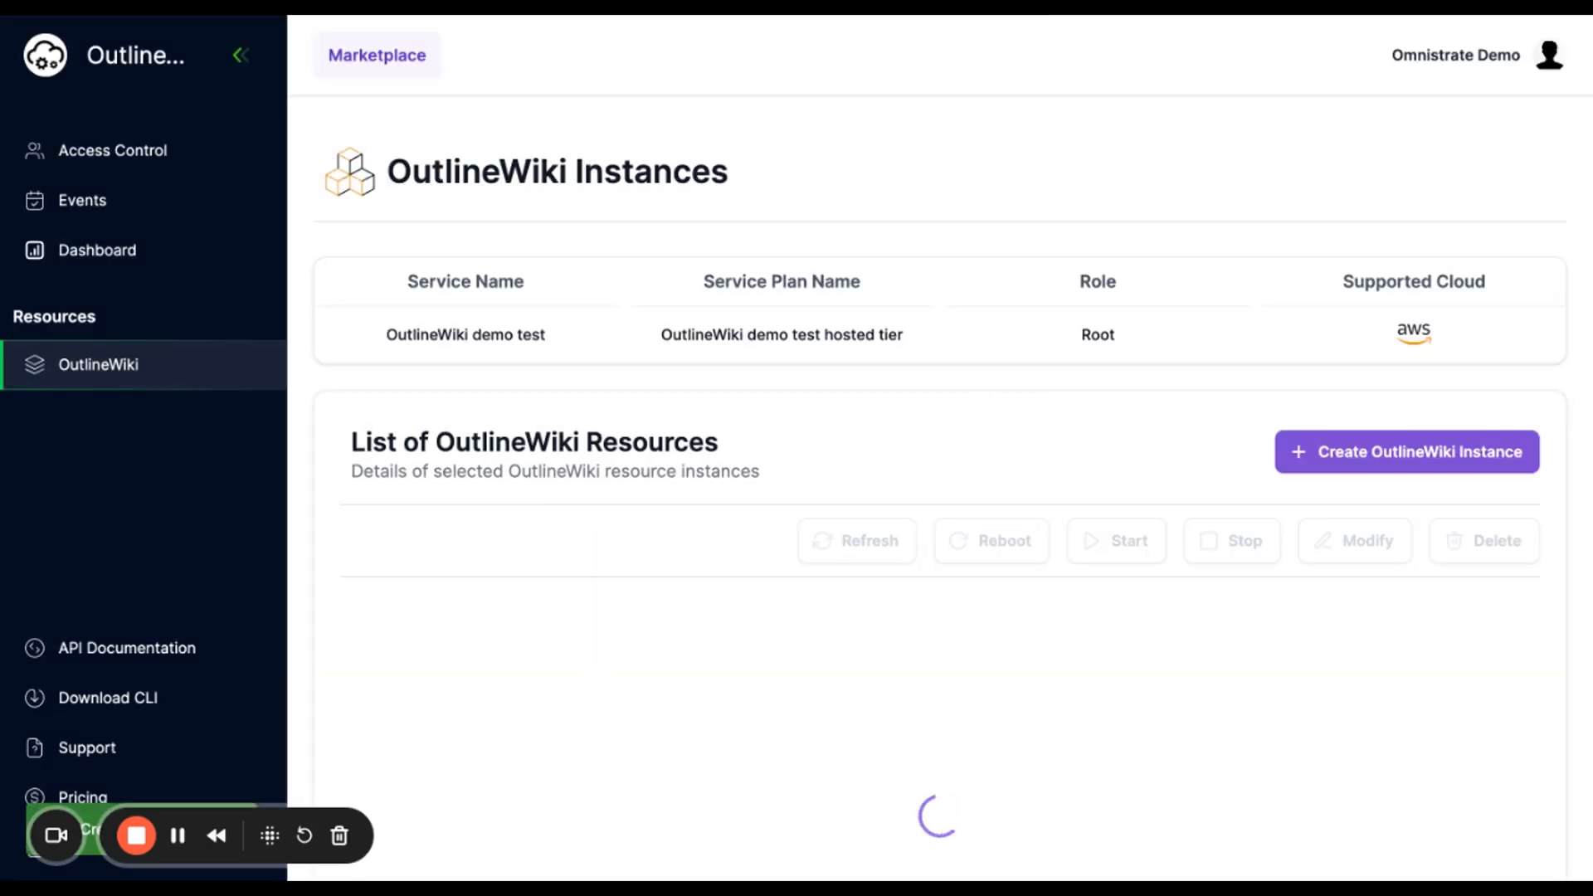
pyautogui.scroll(-2, 940, 490)
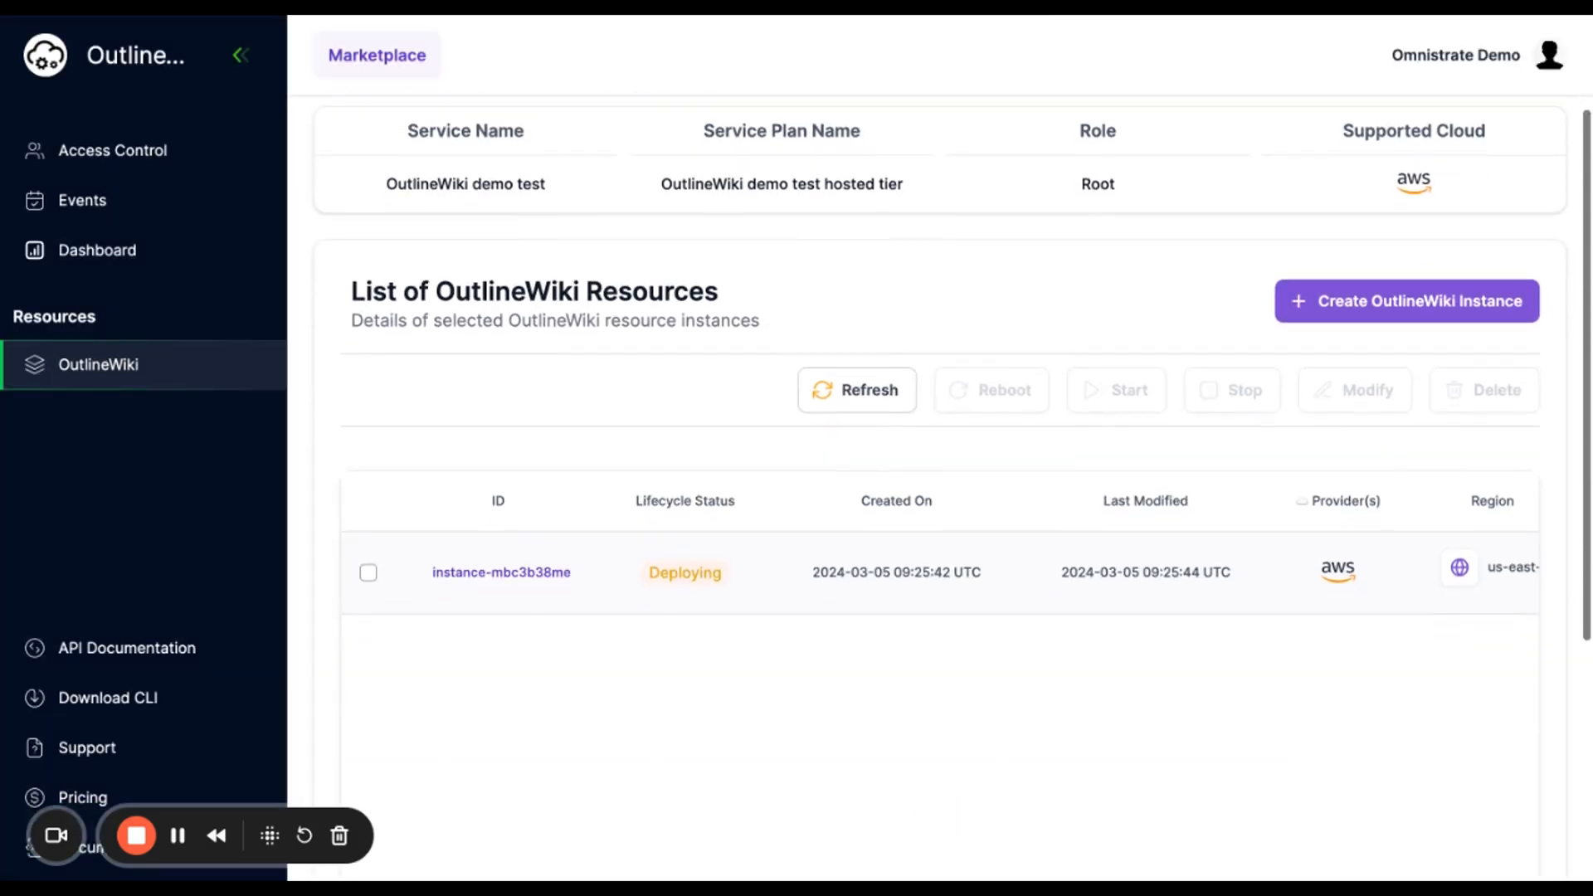
# - Invite a new user with the Editor role from the Access Control page
pyautogui.click(113, 151)
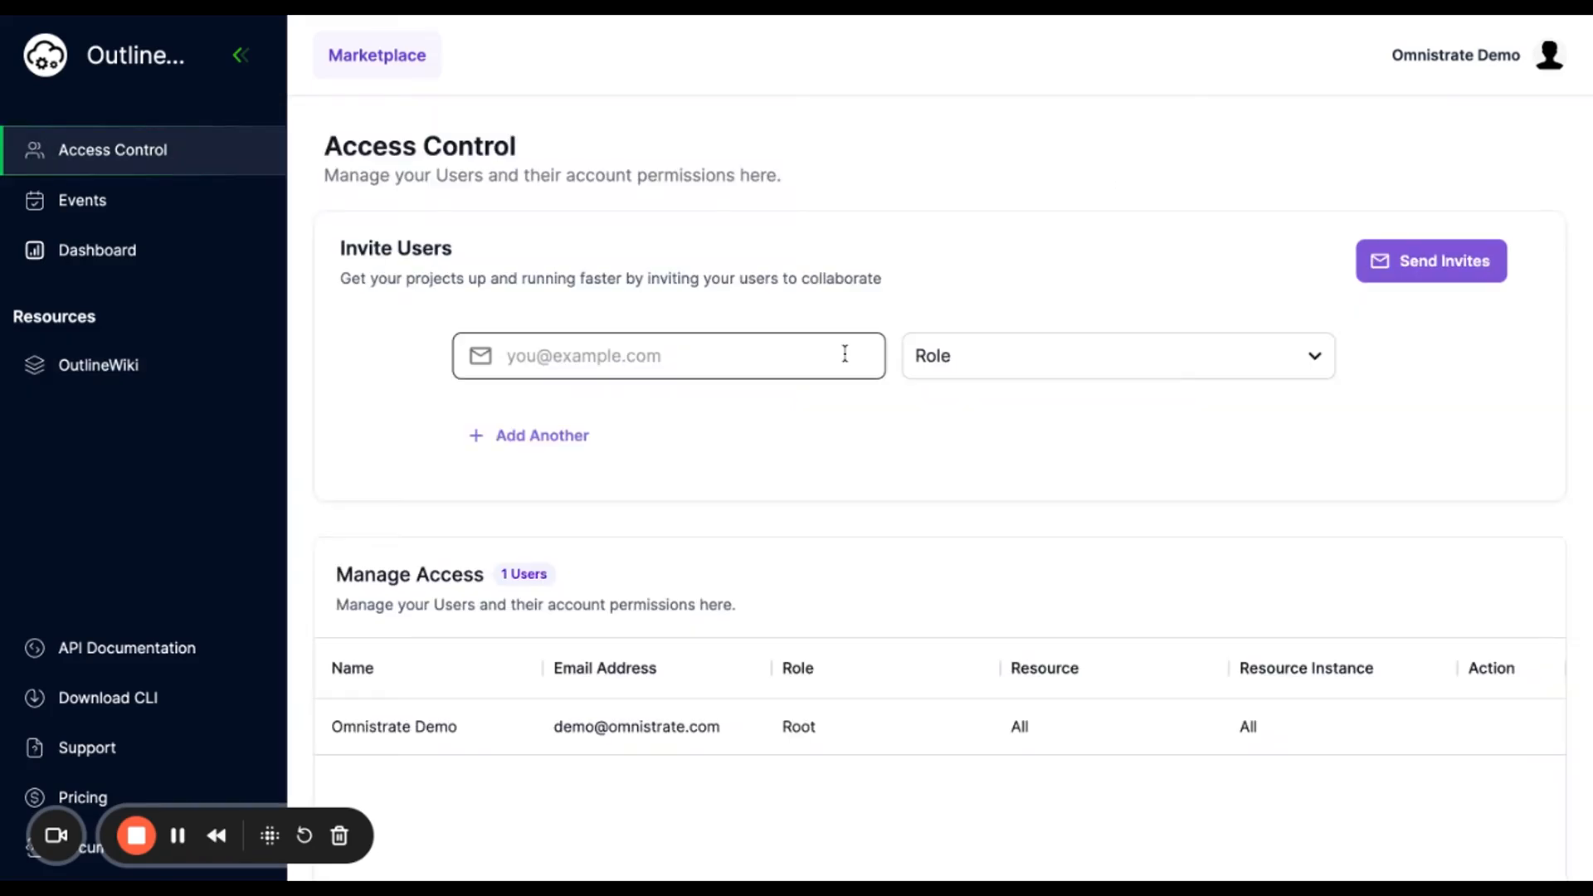
pyautogui.click(719, 368)
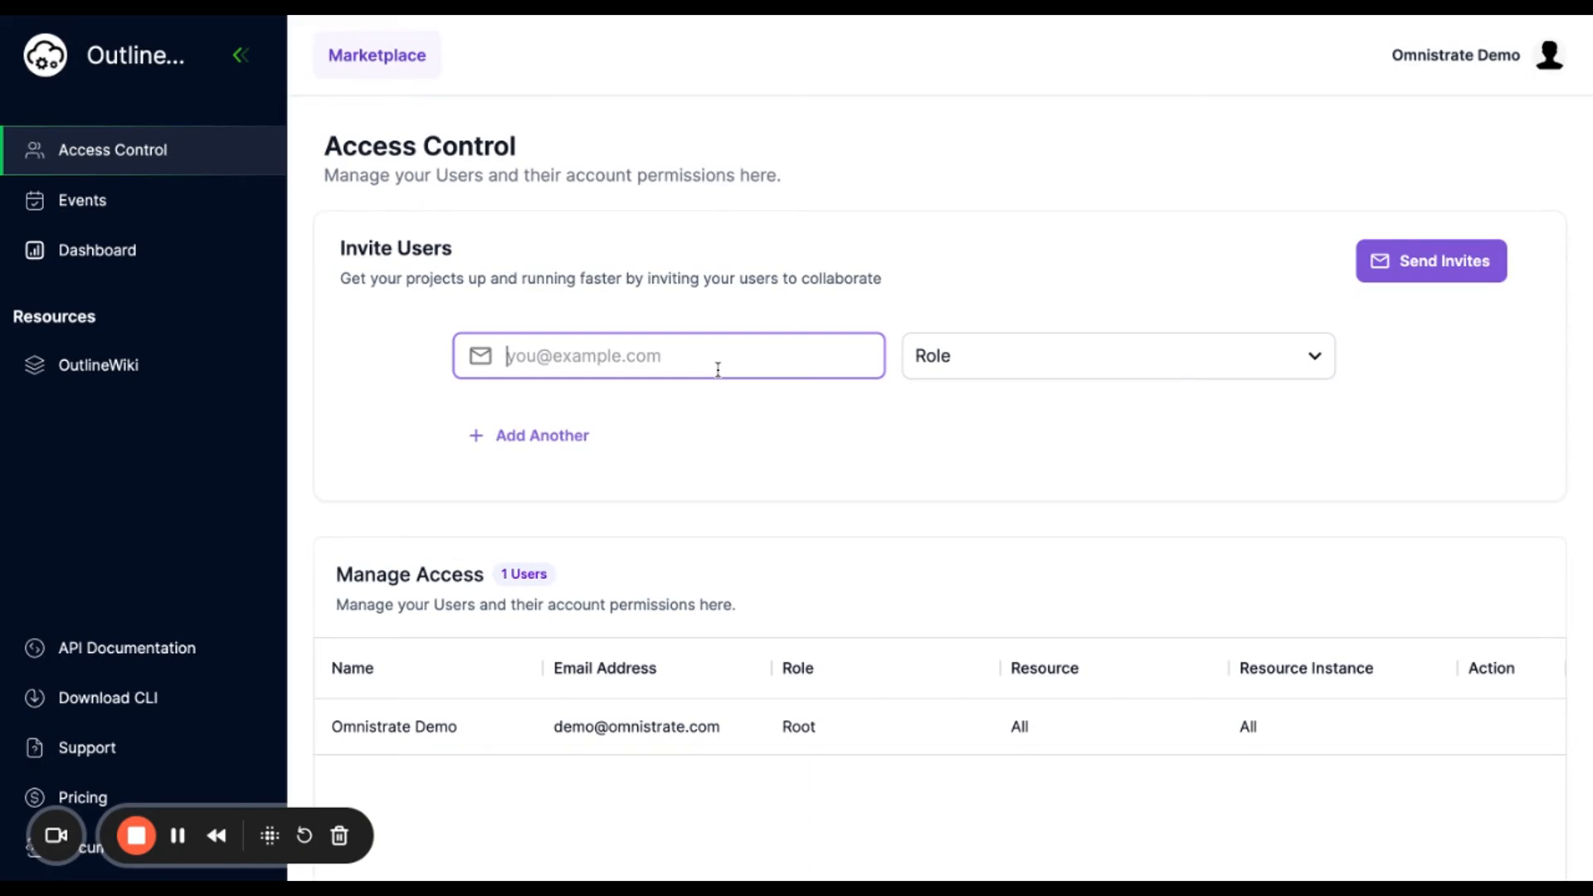
pyautogui.press('Down')
pyautogui.press('Down')
pyautogui.press('Down')
pyautogui.press('Return')
pyautogui.click(1001, 361)
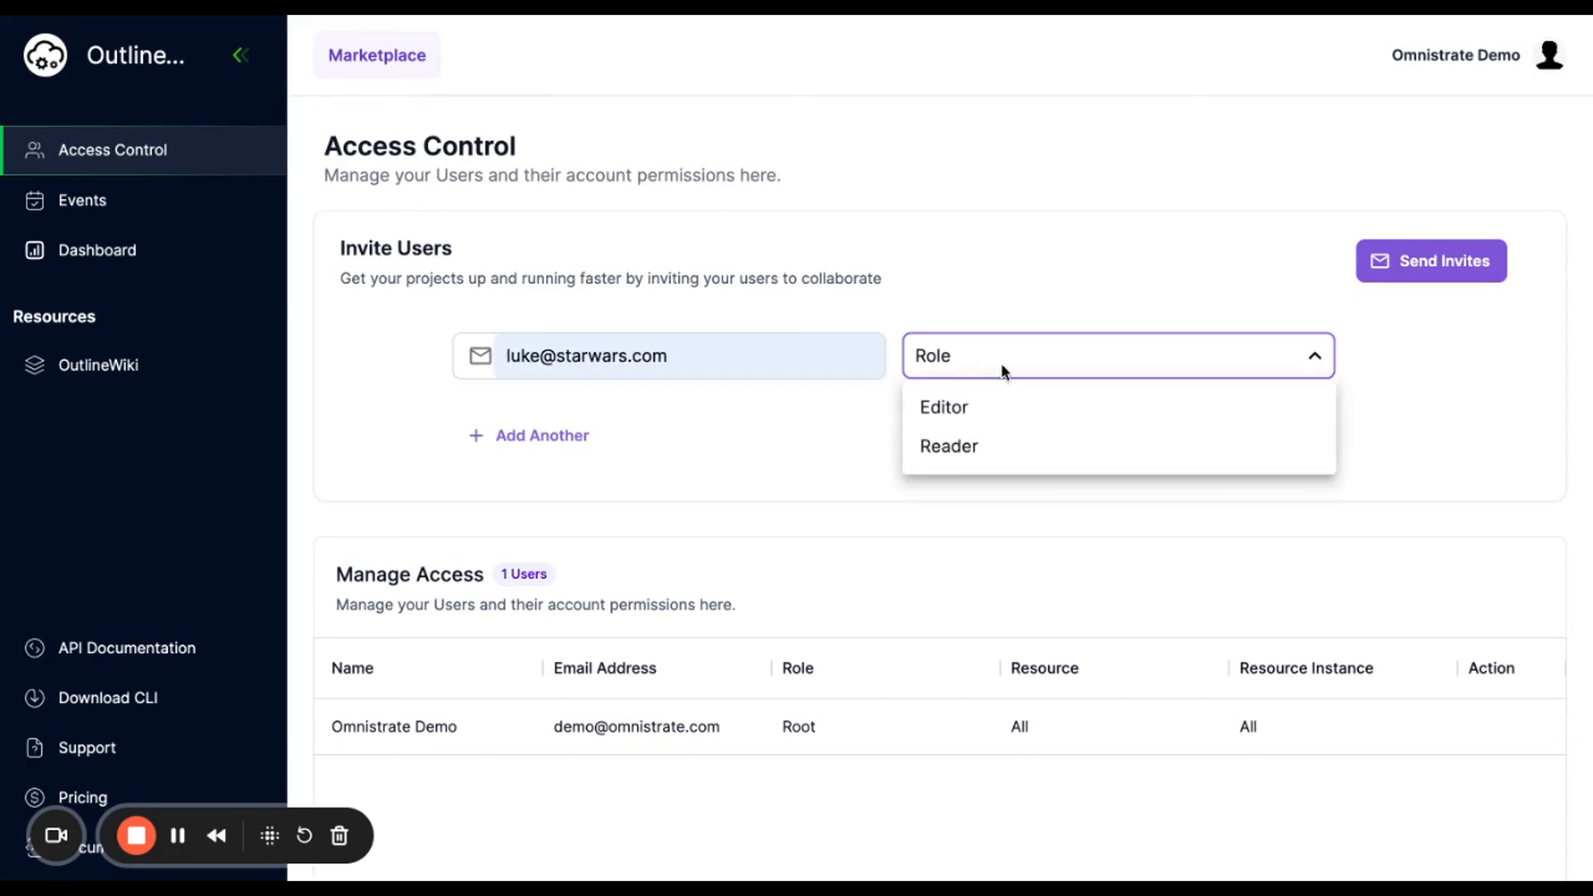
pyautogui.click(999, 420)
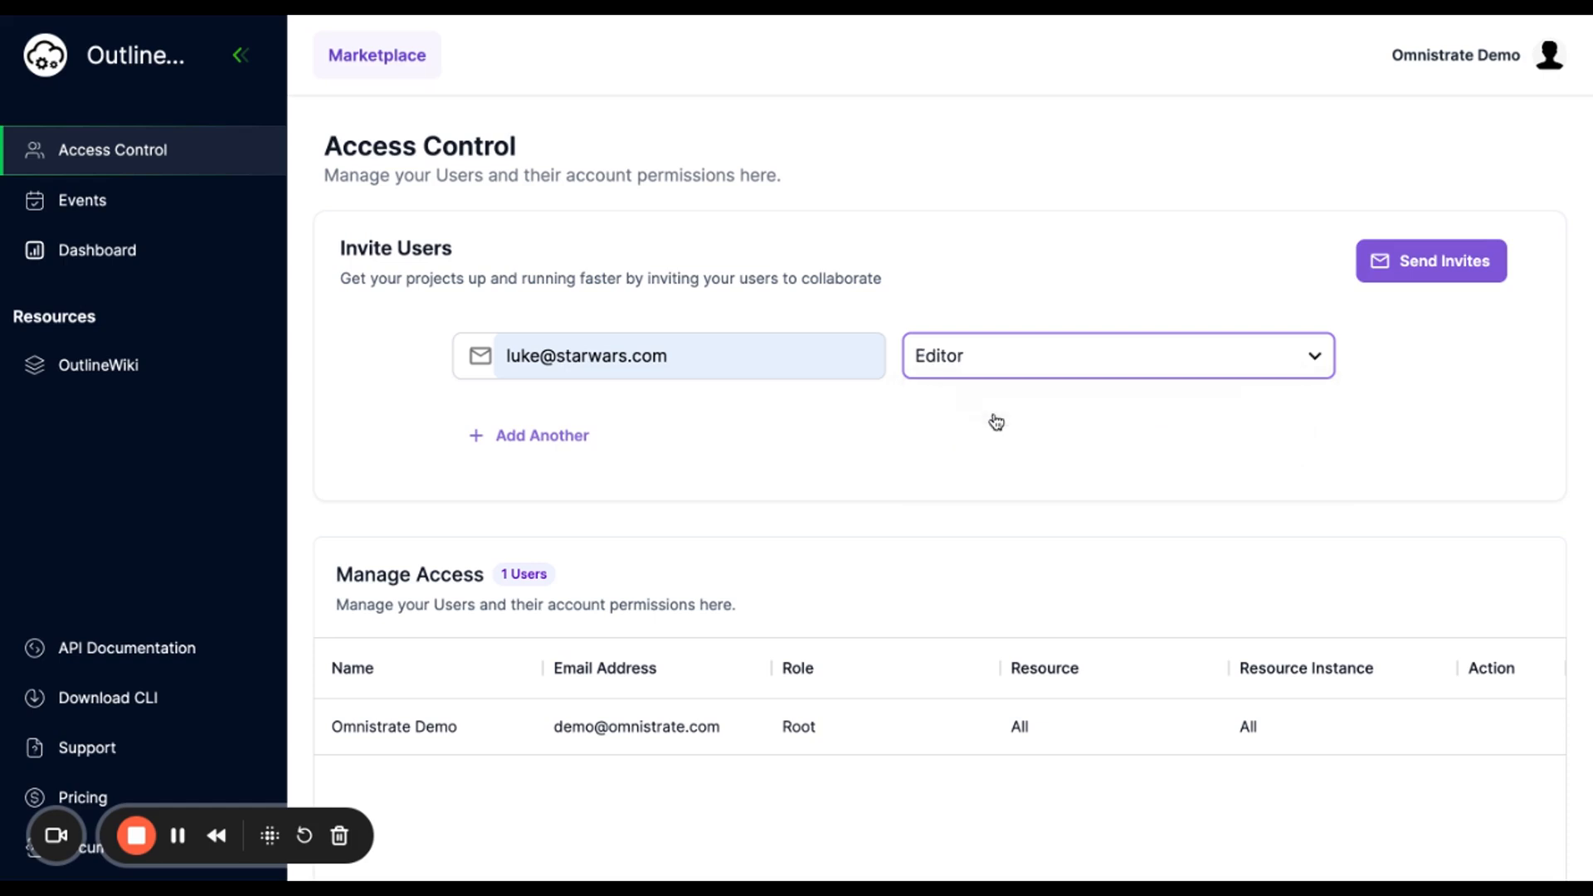
pyautogui.click(1442, 250)
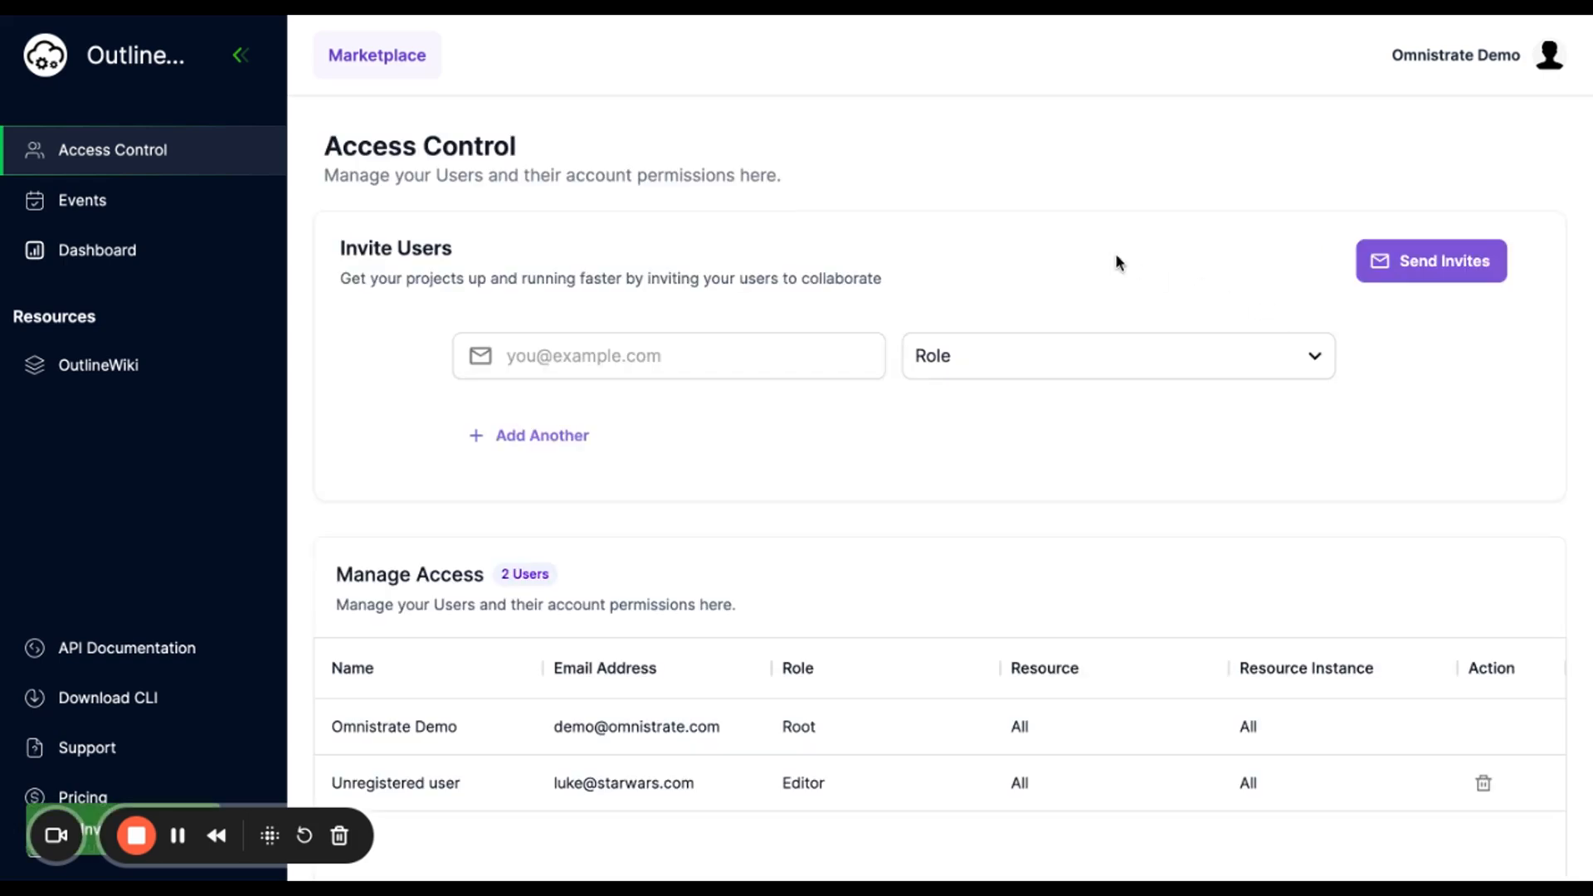
# - Delete the unregistered Editor user, confirming with 'deleteme', and view the Events list
pyautogui.scroll(-3, 496, 550)
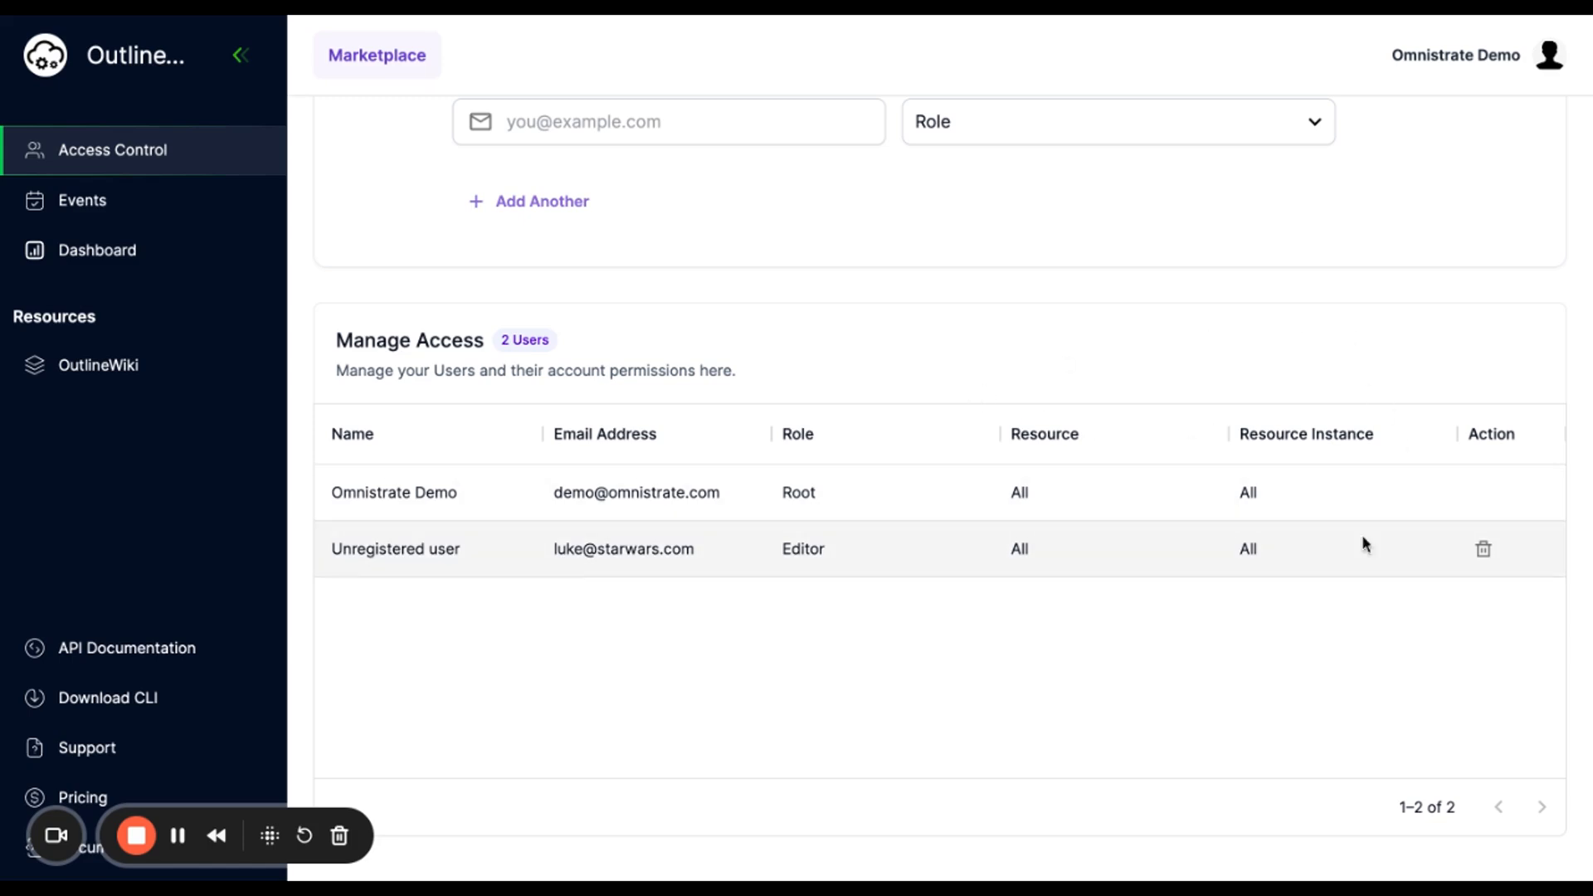
pyautogui.click(1481, 554)
pyautogui.click(812, 510)
pyautogui.write('deleteme')
pyautogui.click(1022, 565)
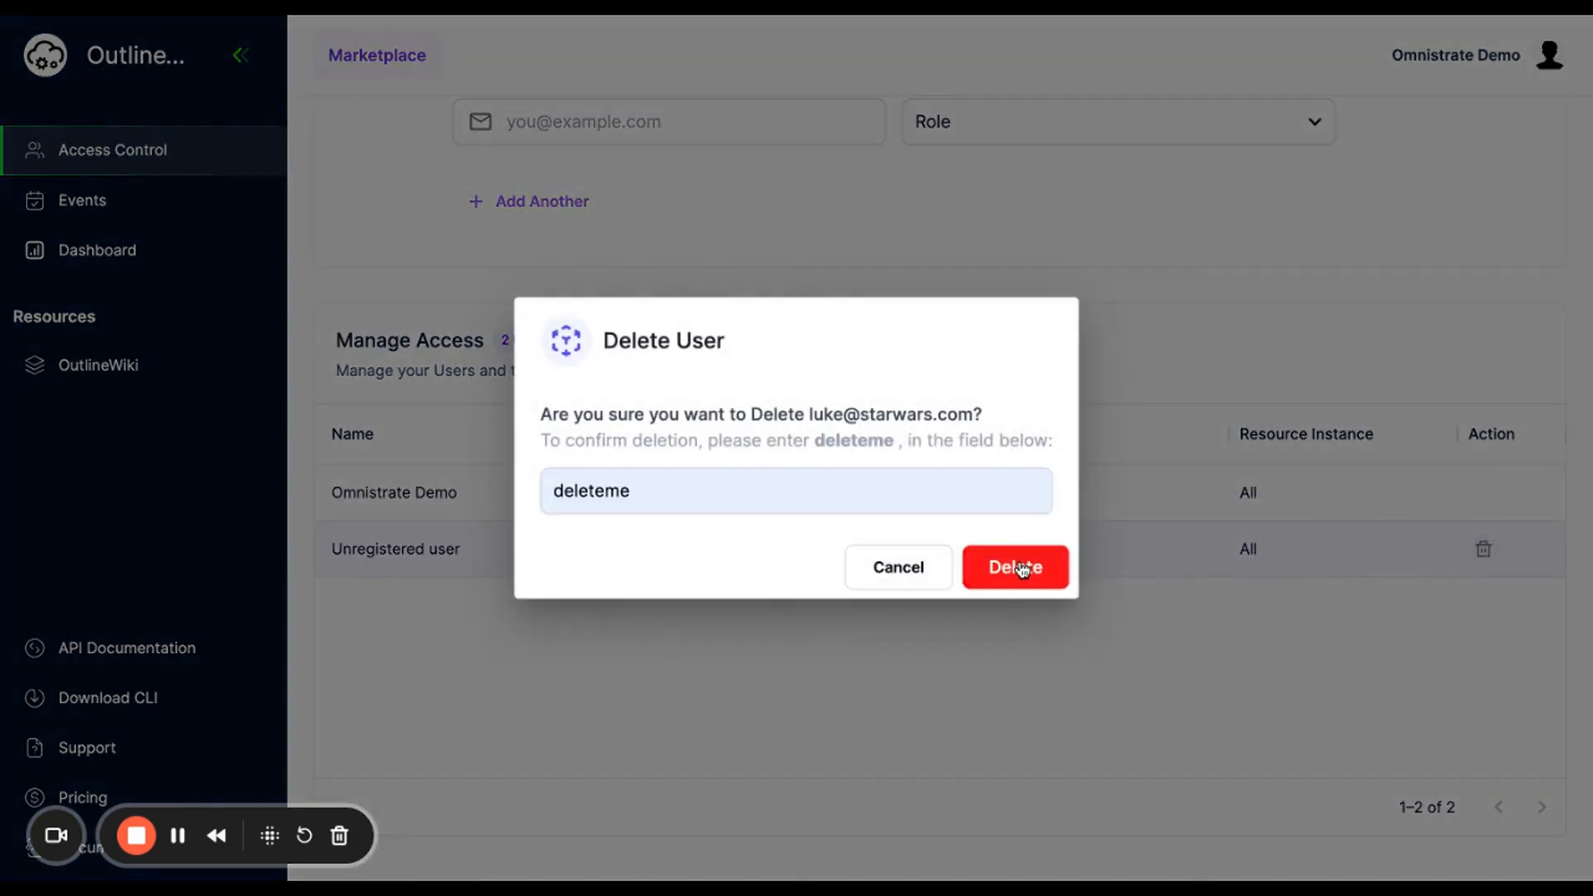
pyautogui.click(142, 208)
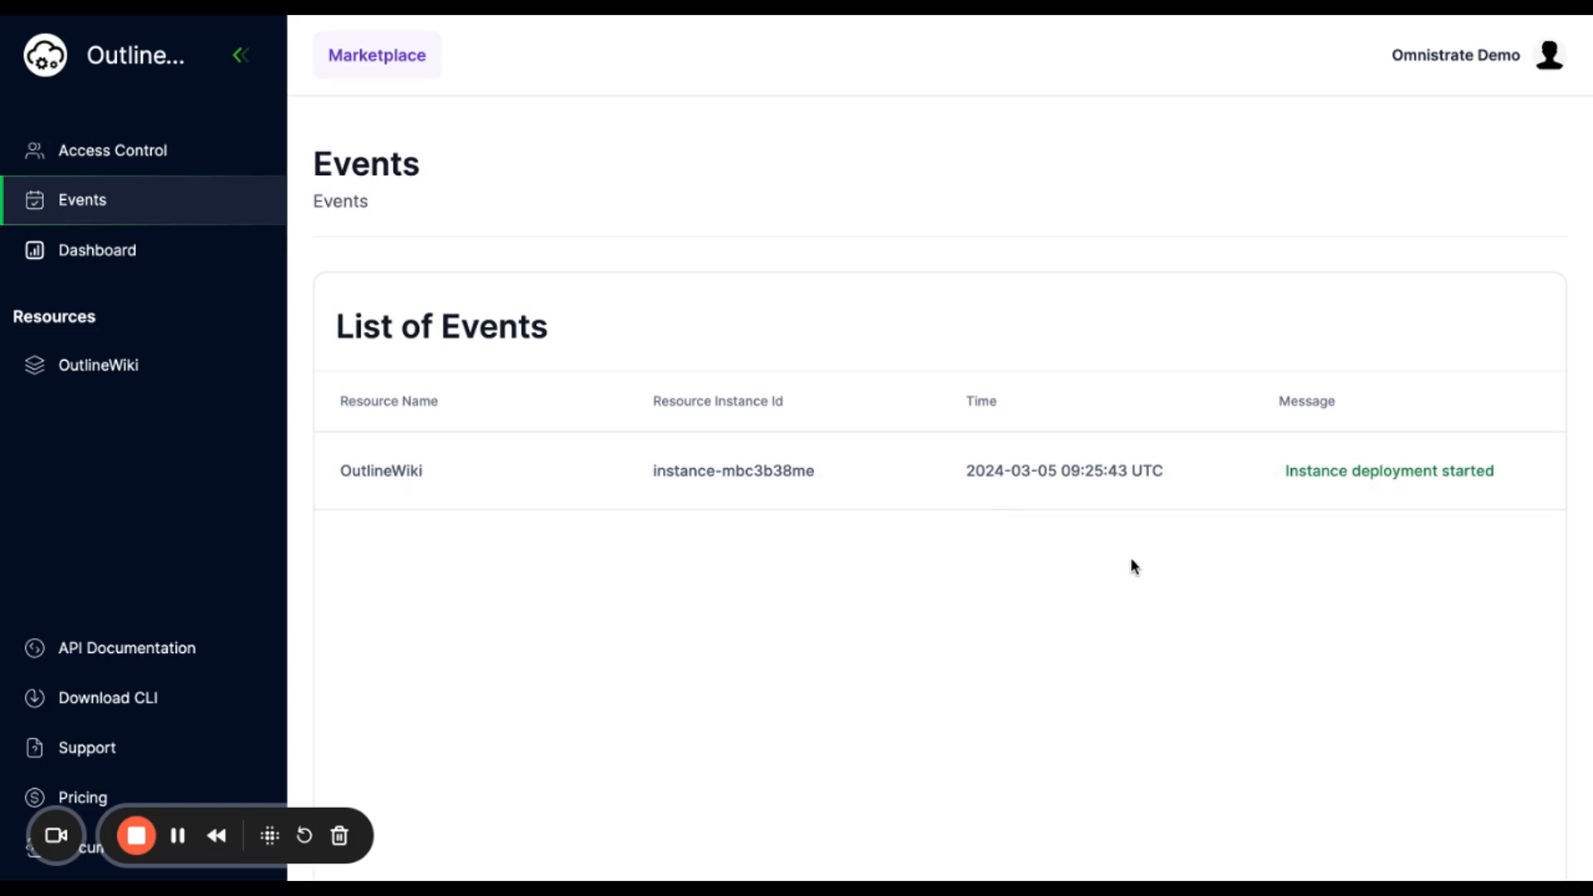
# - Check the service dashboard, then view the OutlineWiki instances list showing the instance Running
pyautogui.click(141, 263)
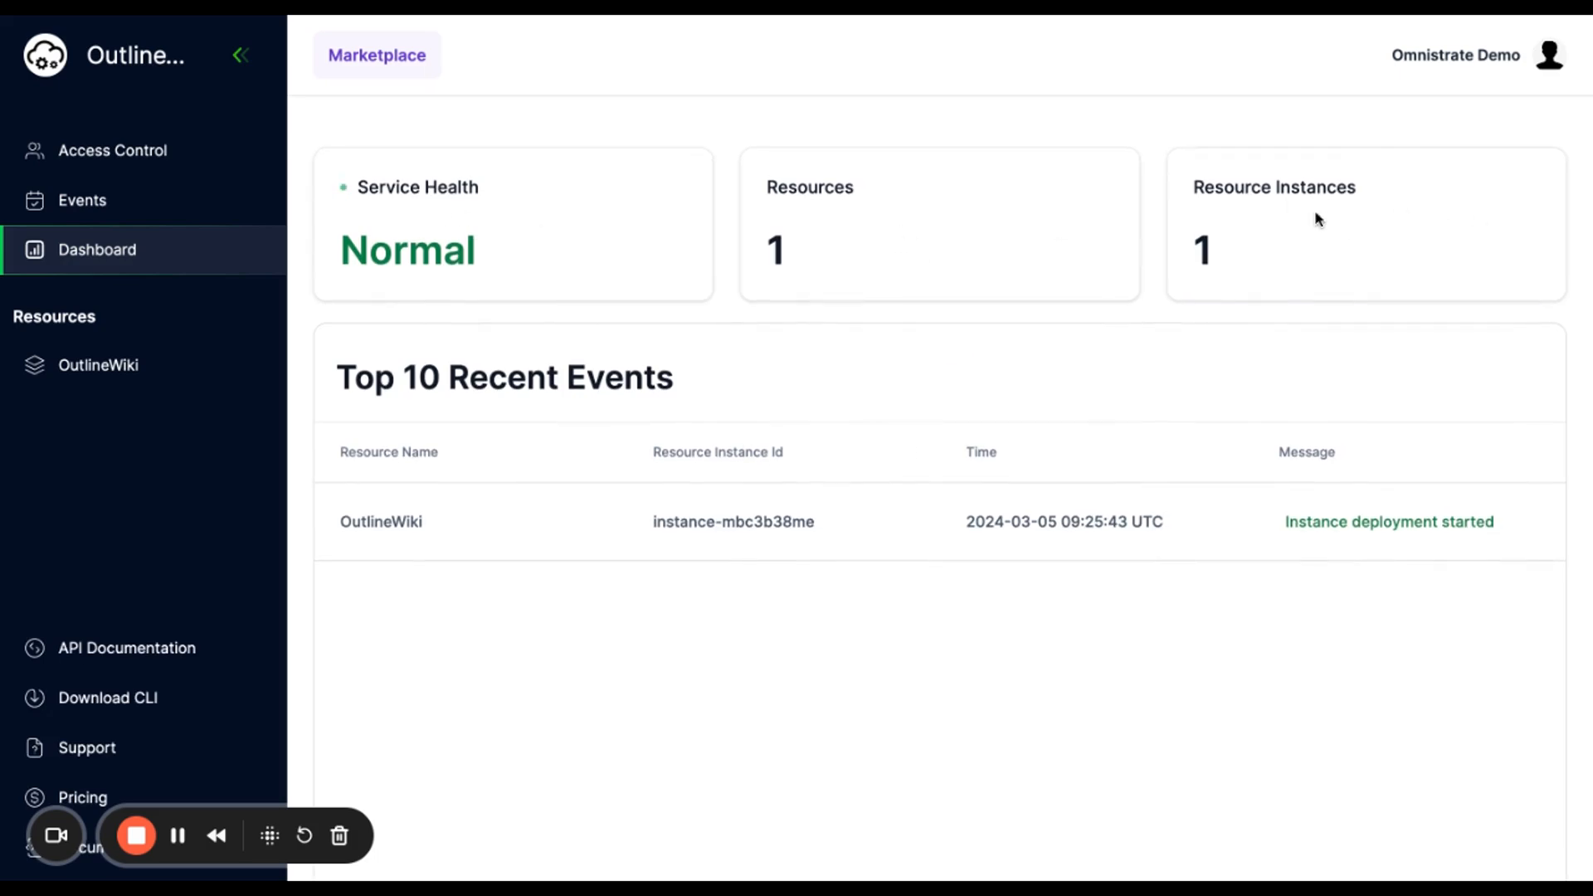
pyautogui.click(98, 365)
pyautogui.scroll(-2, 825, 345)
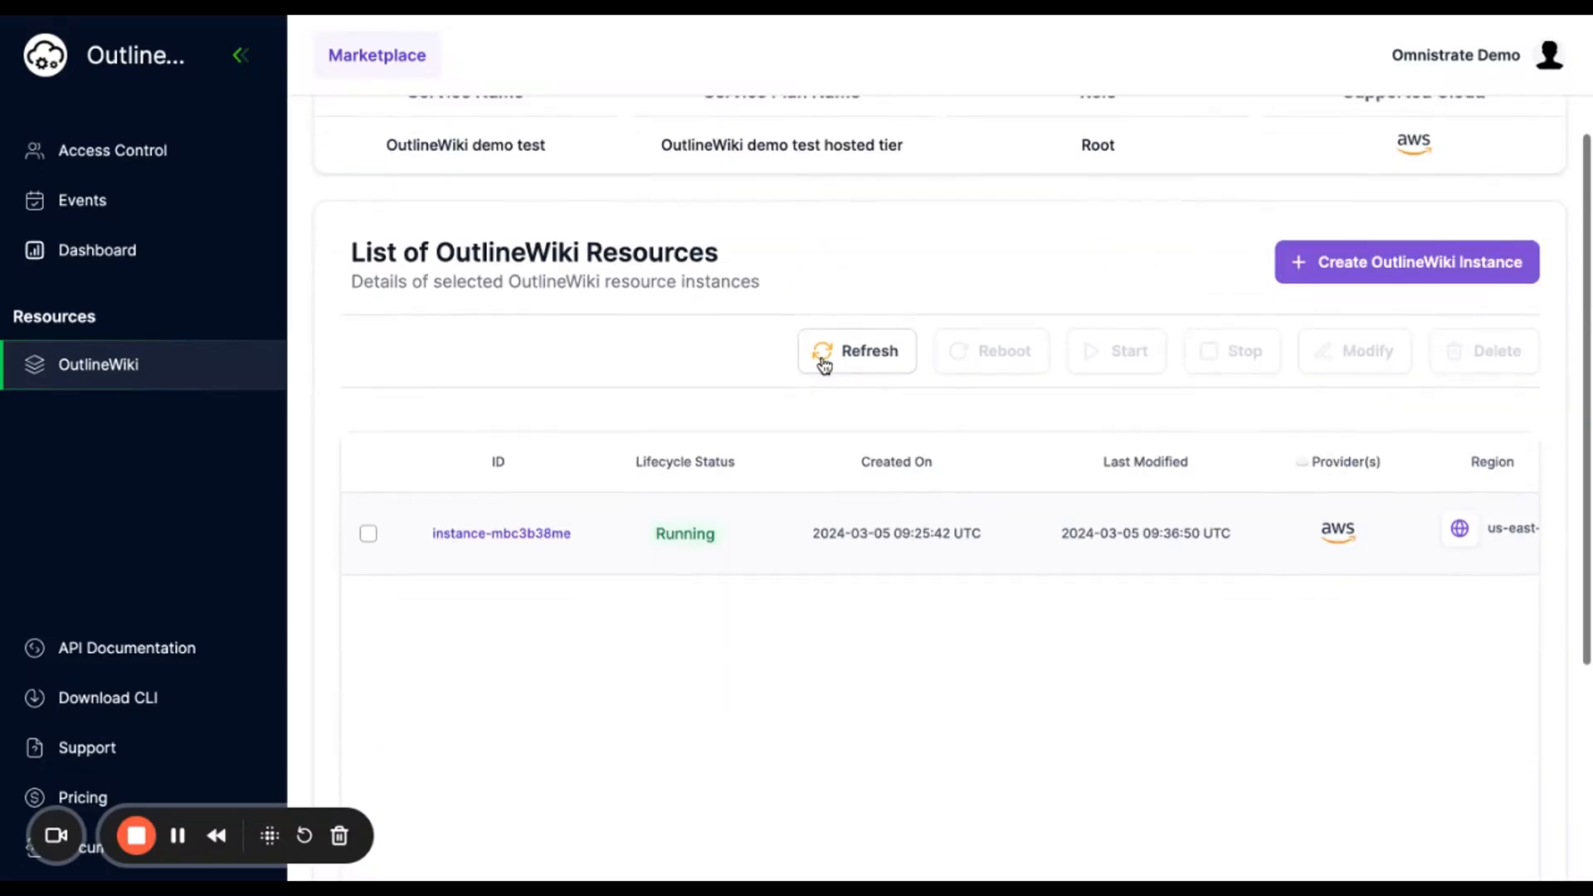
# - Open instance-mbc3b38me's Connectivity tab and expand all global endpoints and exposed ports
pyautogui.click(523, 532)
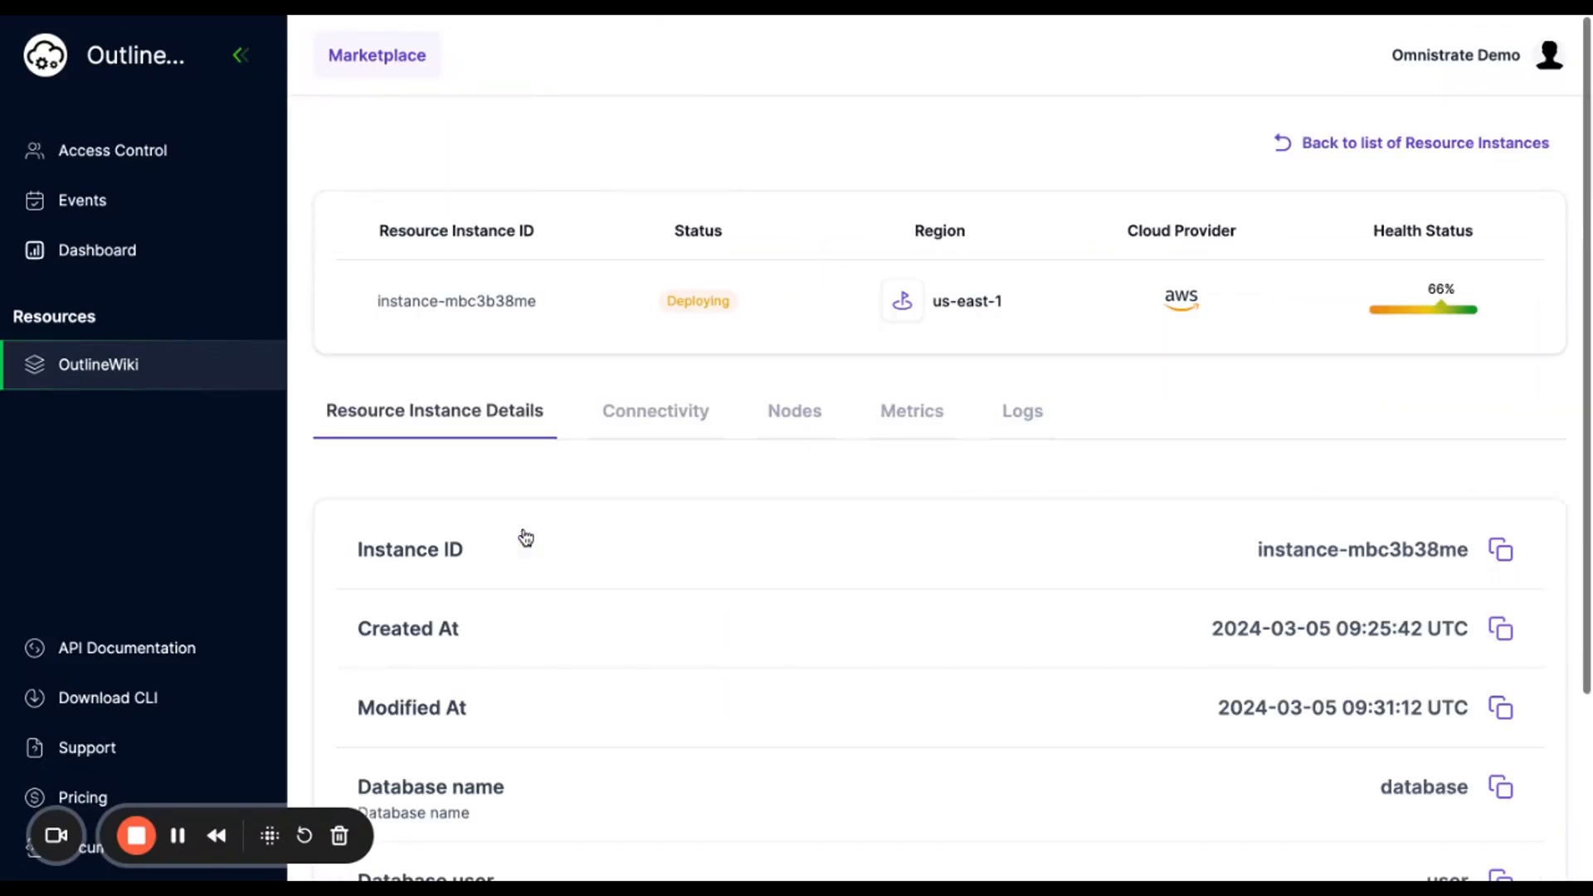
pyautogui.click(652, 415)
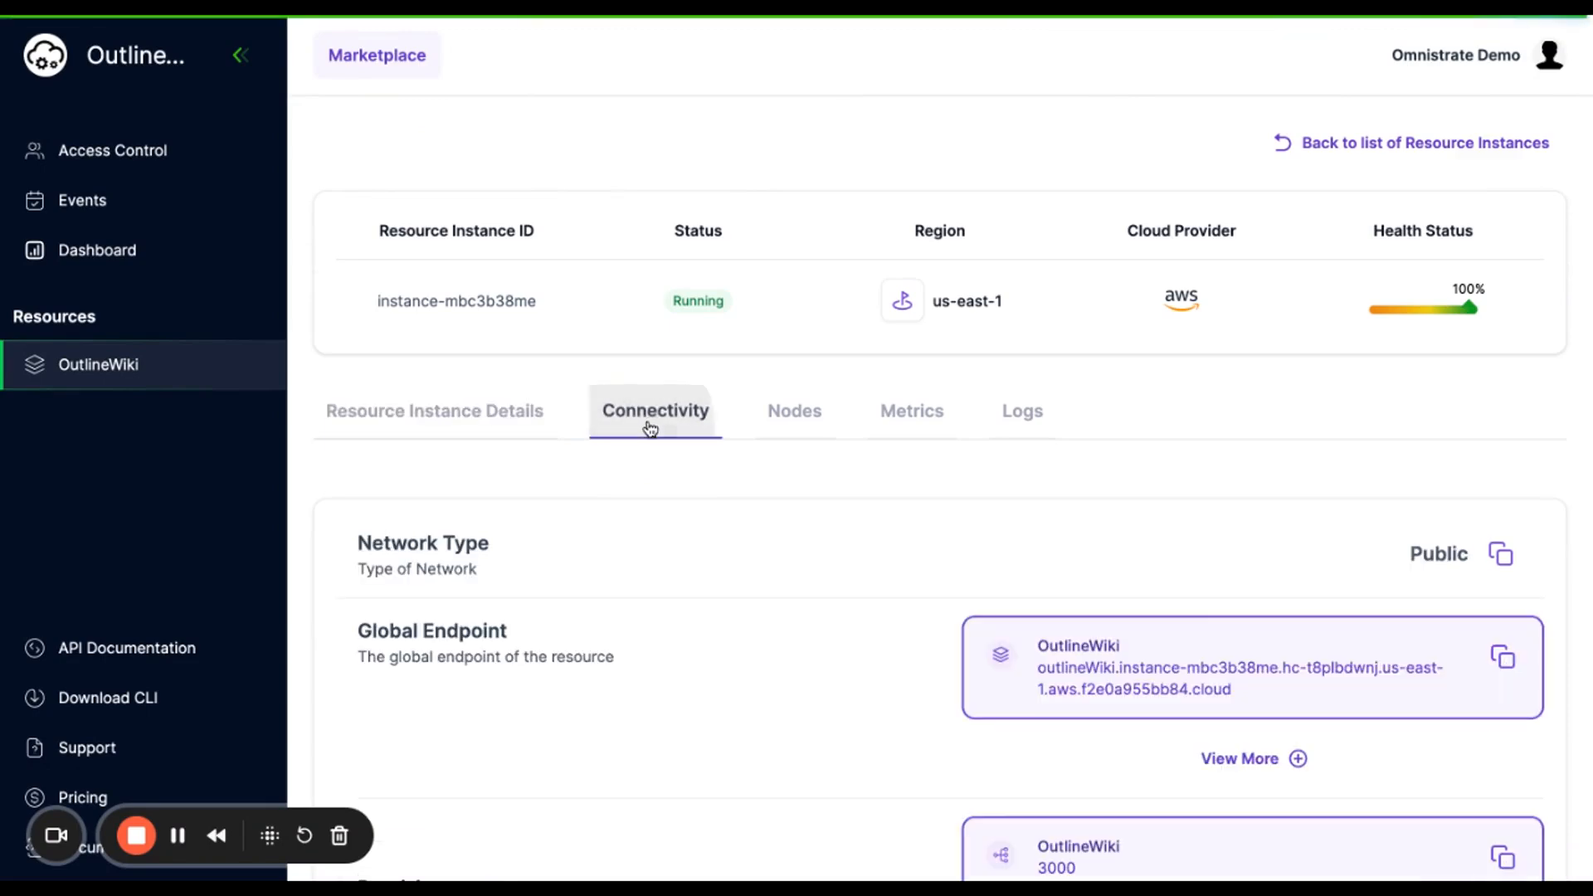
pyautogui.scroll(-2, 830, 572)
pyautogui.click(1249, 532)
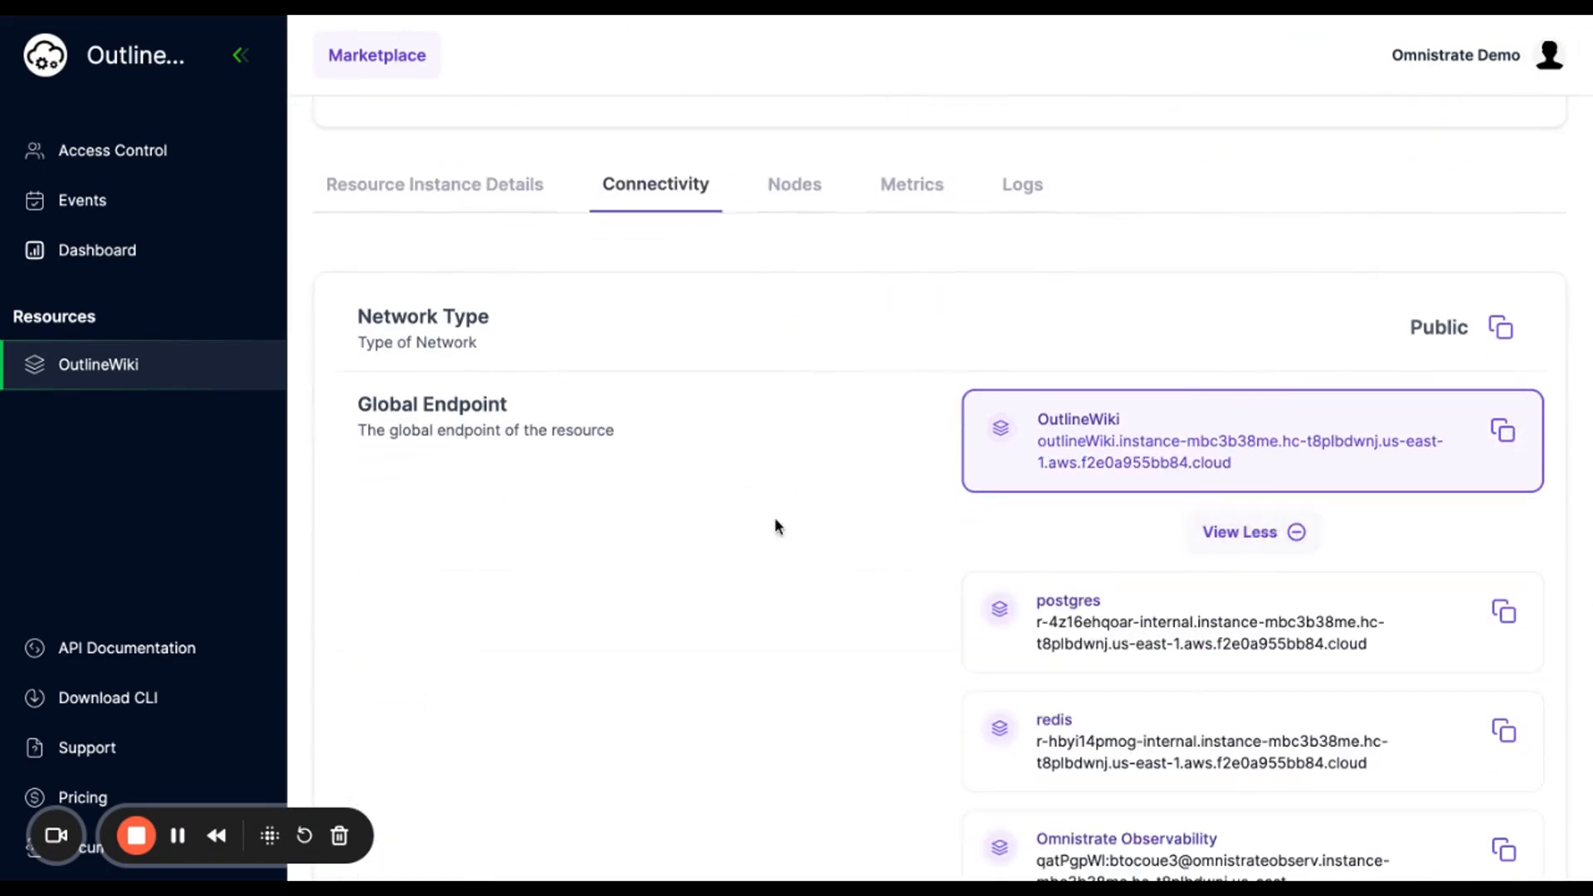
pyautogui.scroll(-2, 774, 523)
pyautogui.scroll(-3, 882, 395)
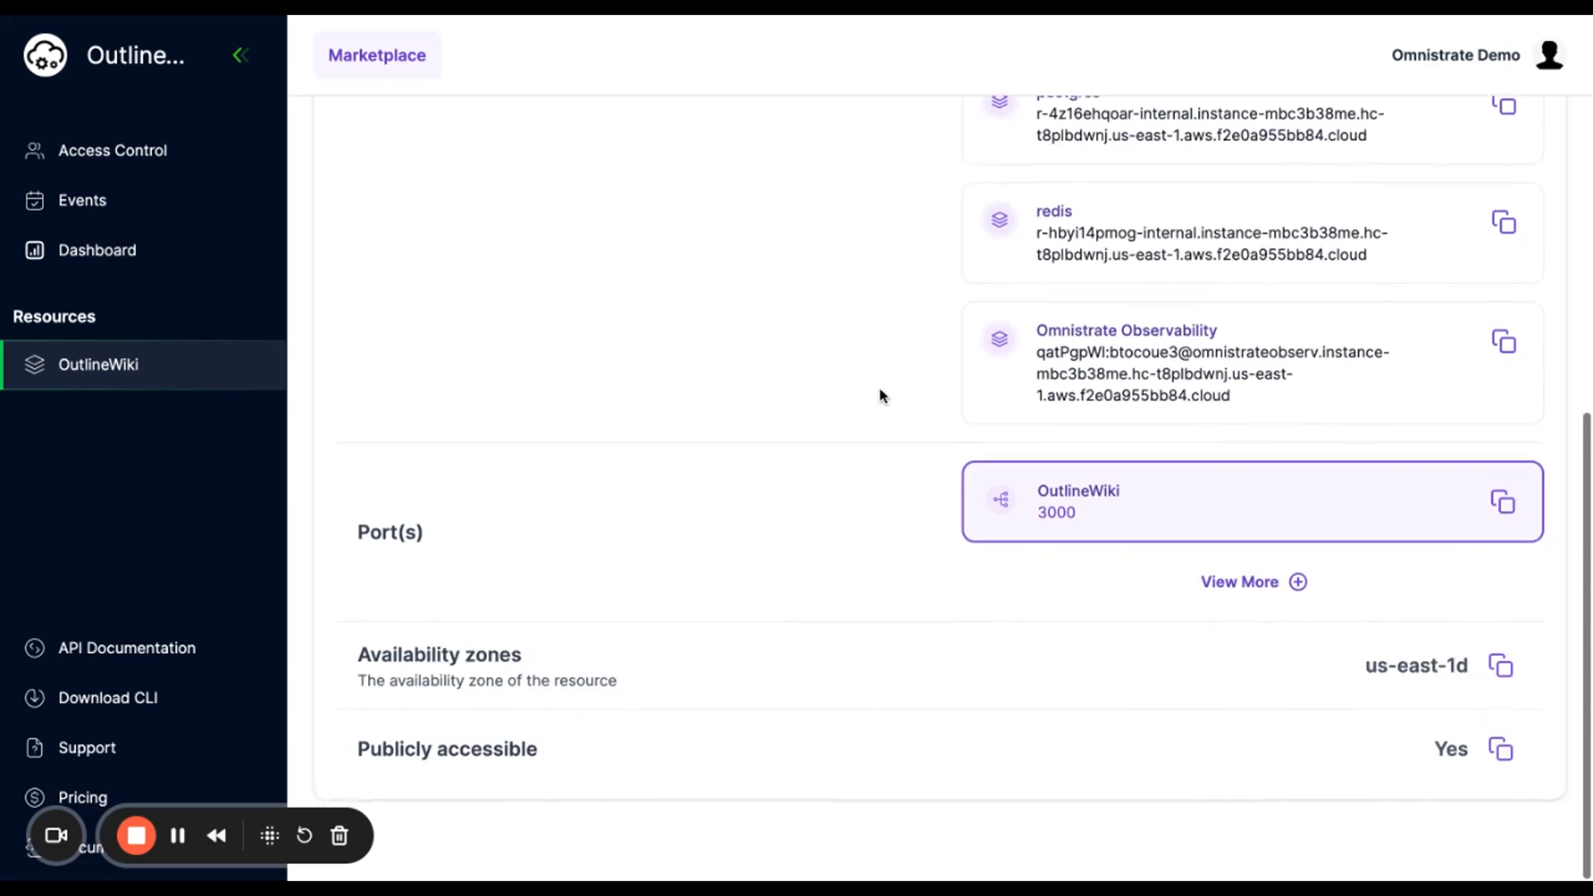
pyautogui.click(1228, 586)
pyautogui.scroll(-3, 822, 548)
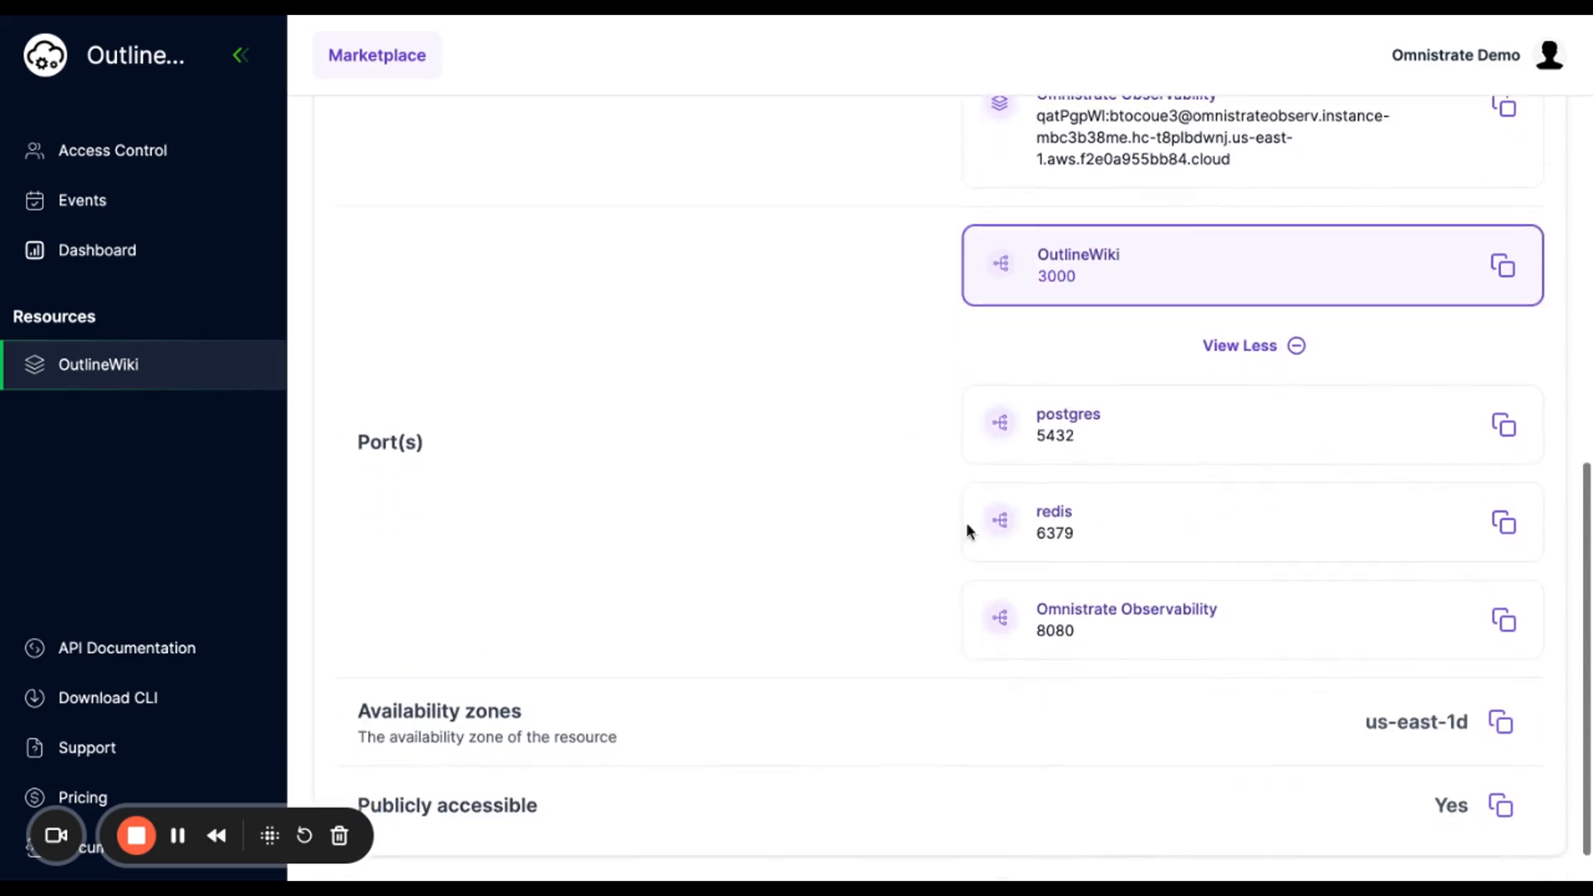
pyautogui.scroll(7, 843, 376)
pyautogui.scroll(3, 842, 379)
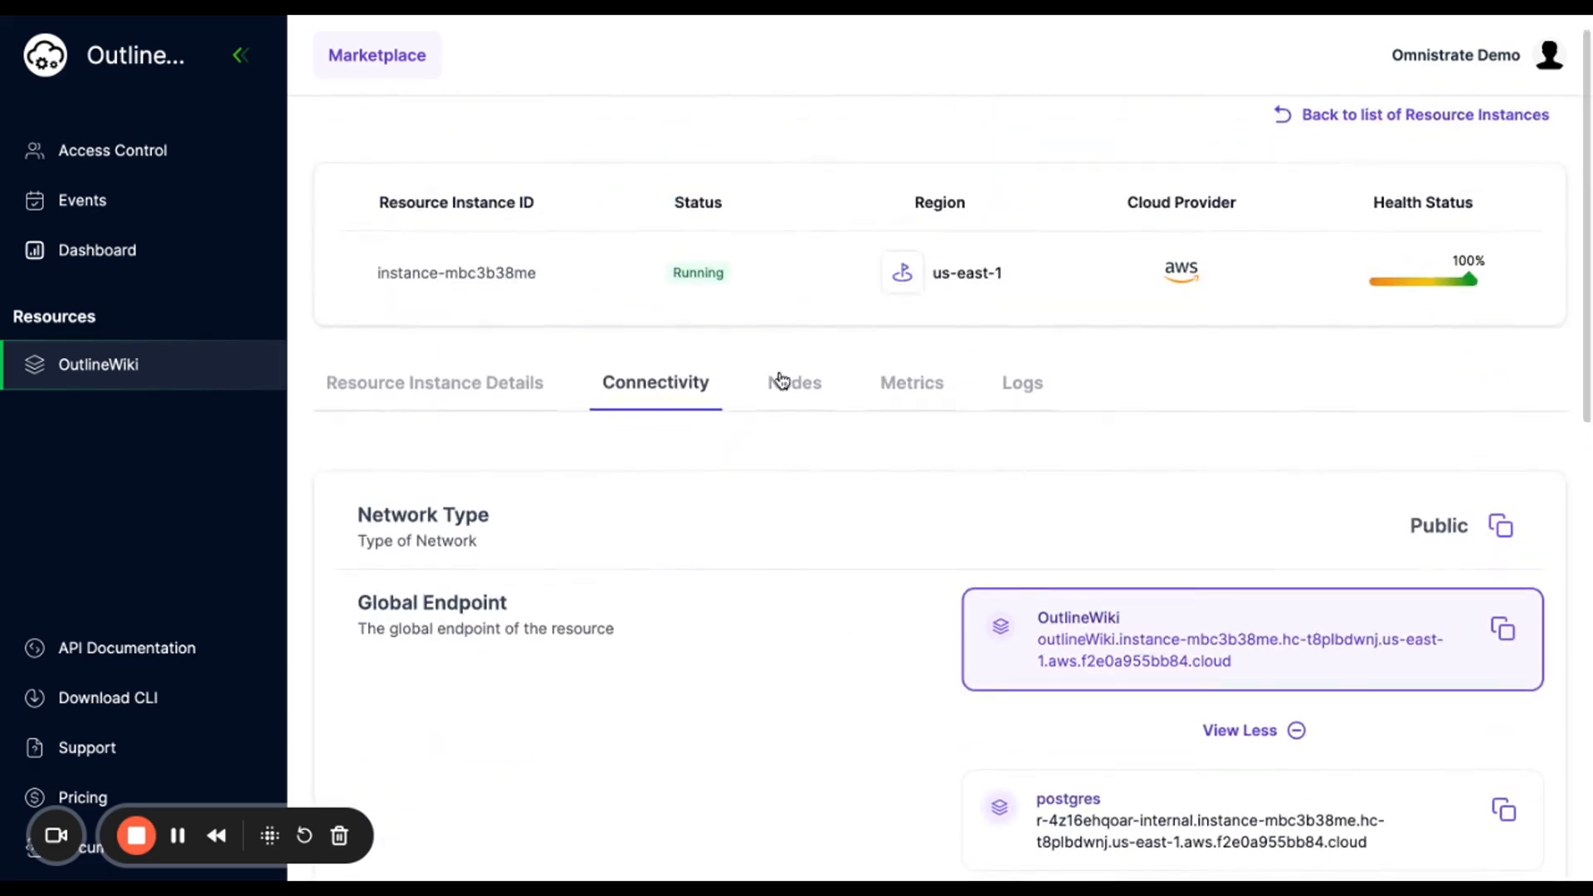
pyautogui.click(780, 379)
# - Review the Nodes table, then the outlineWiki-0 metrics: 3% CPU and 0.92 of 4.04 GB RAM
pyautogui.scroll(-2, 873, 557)
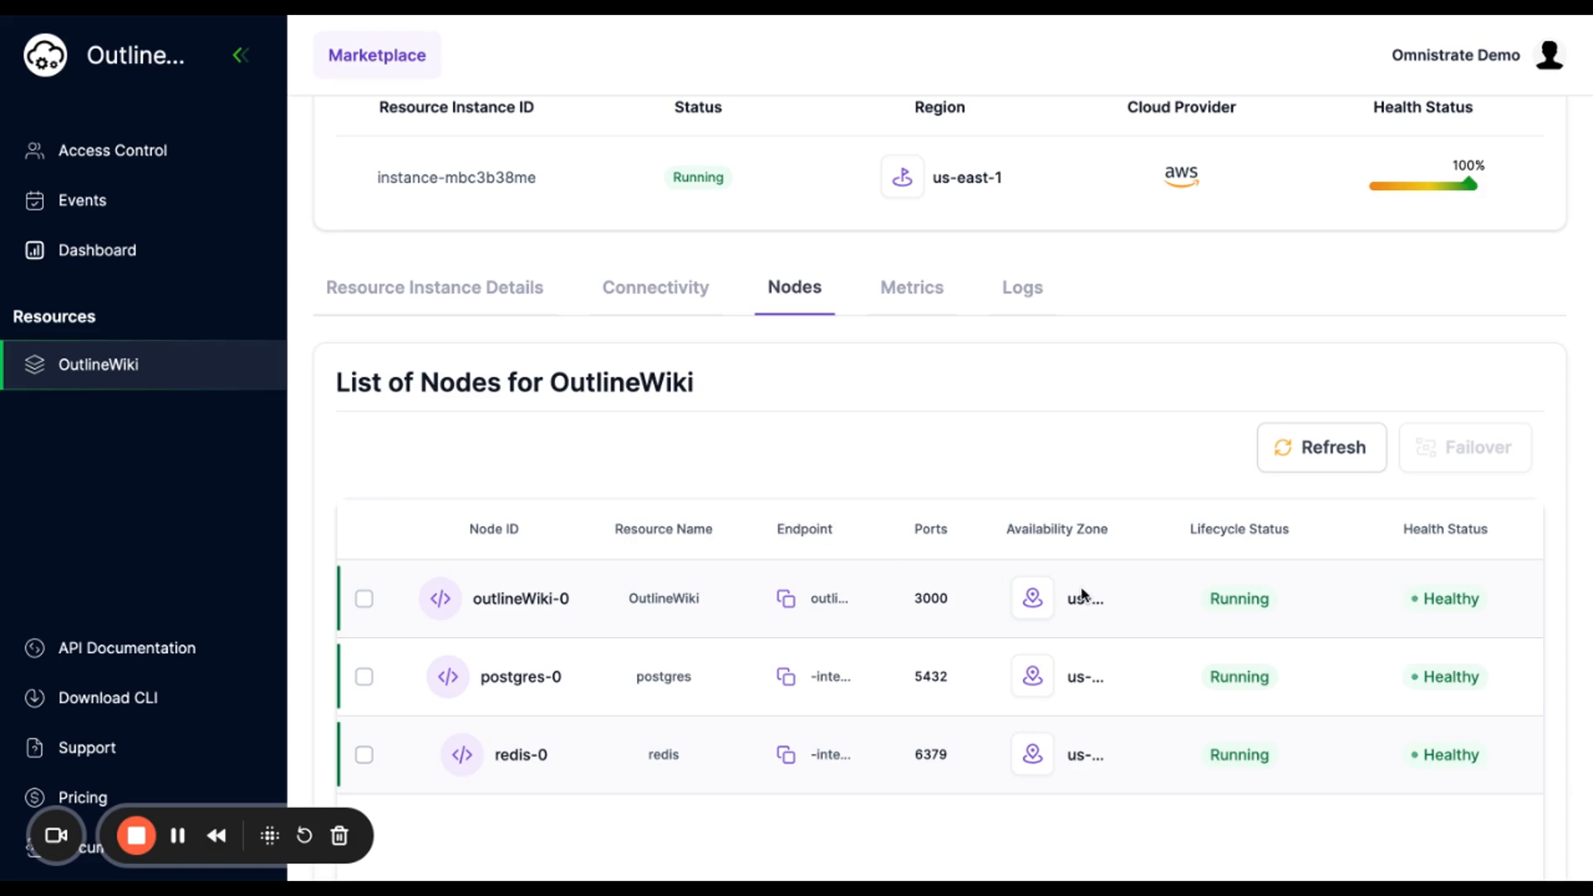
pyautogui.scroll(2, 985, 456)
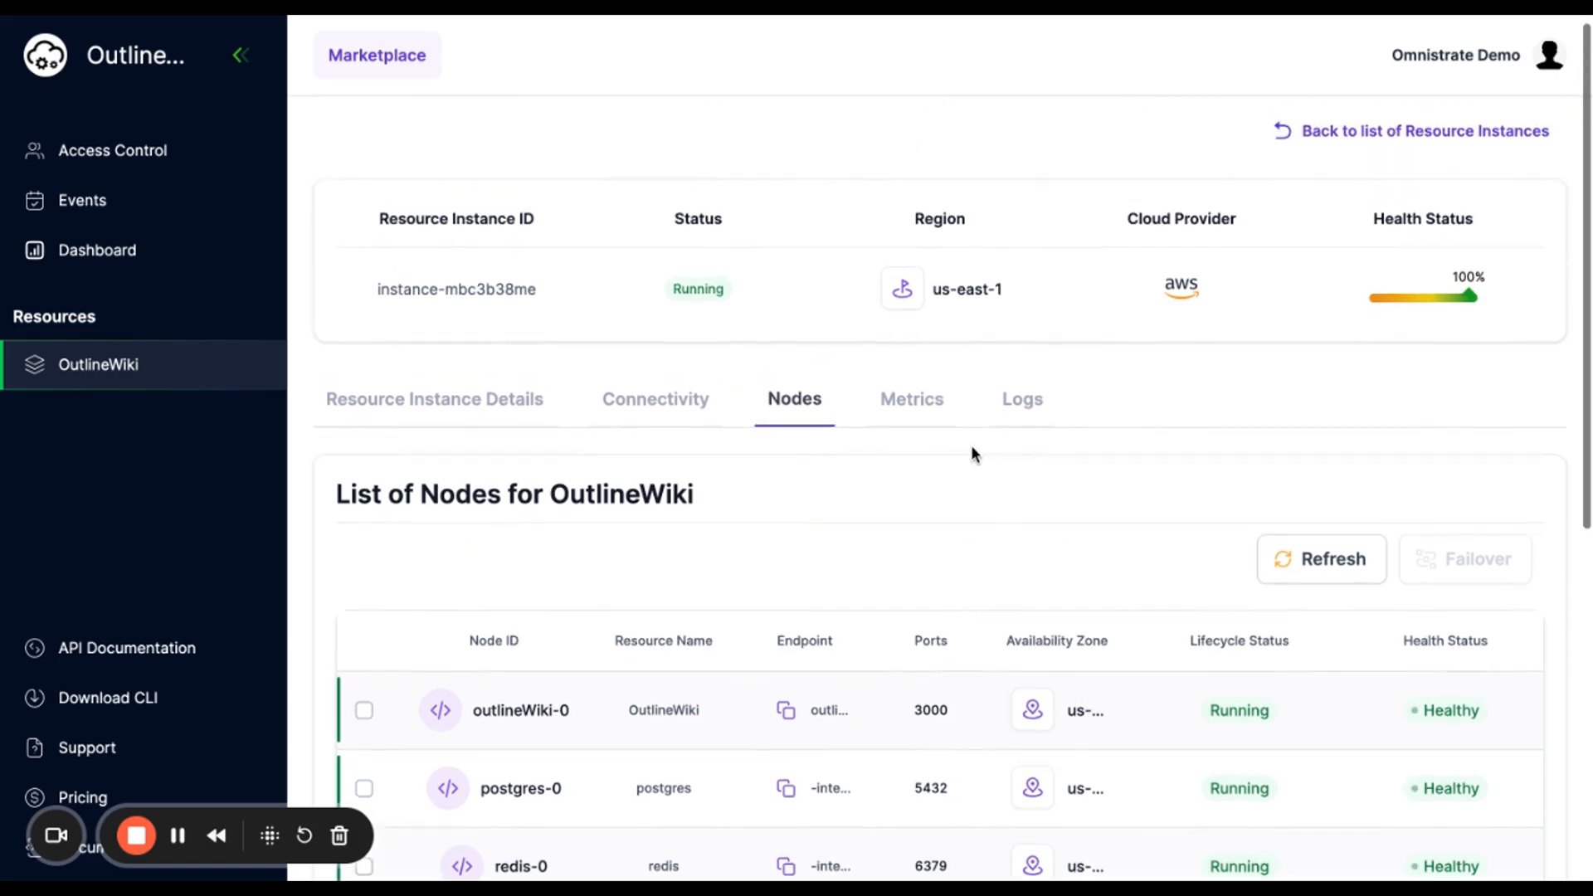
pyautogui.click(913, 411)
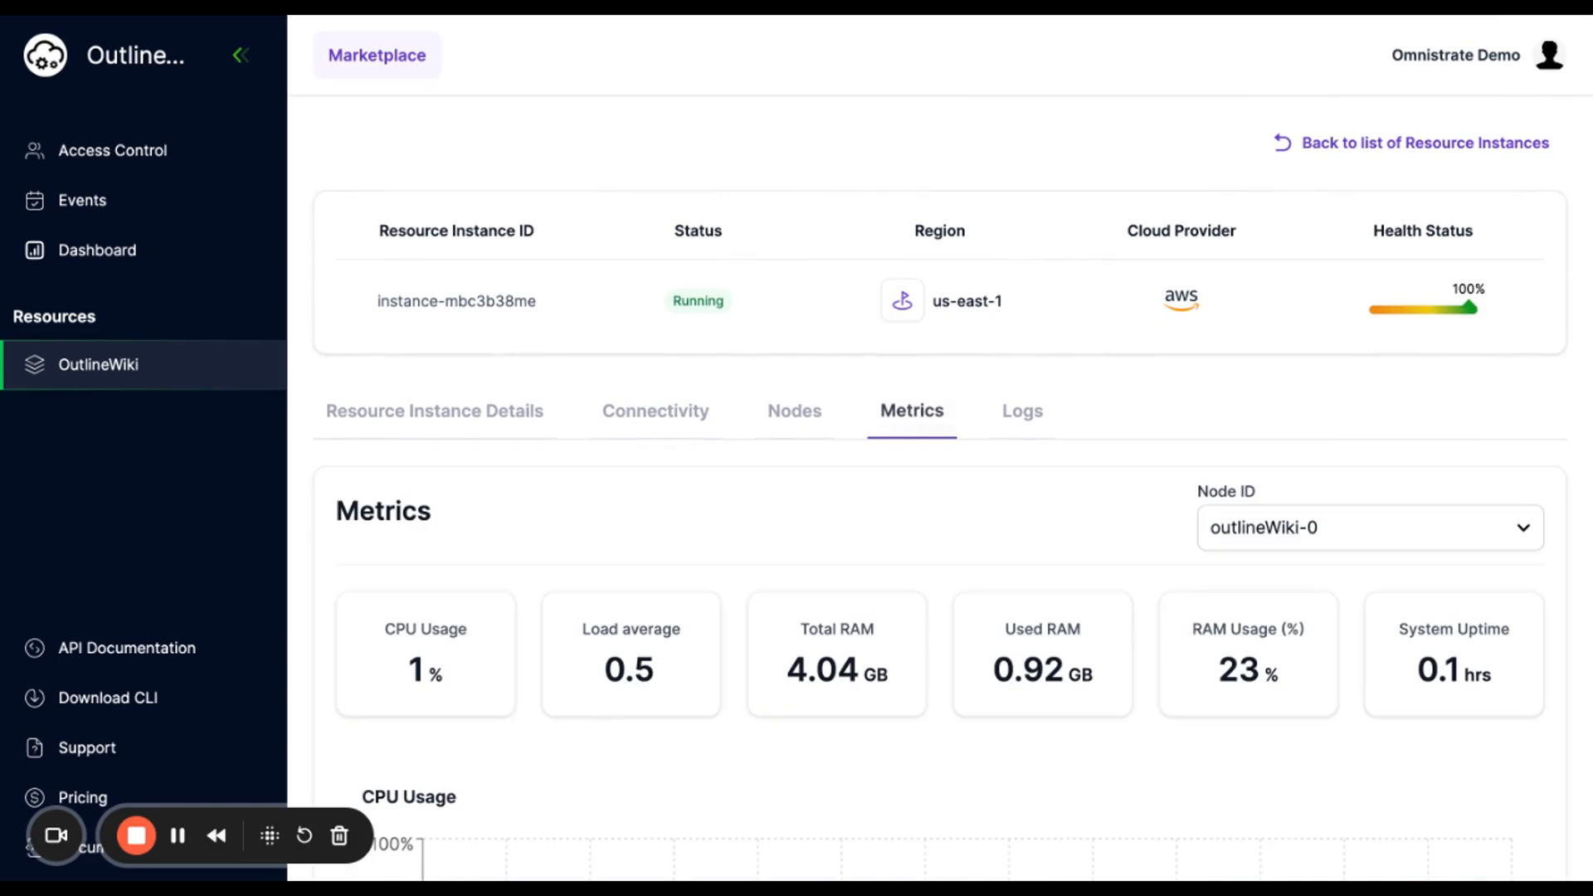
pyautogui.scroll(-4, 407, 340)
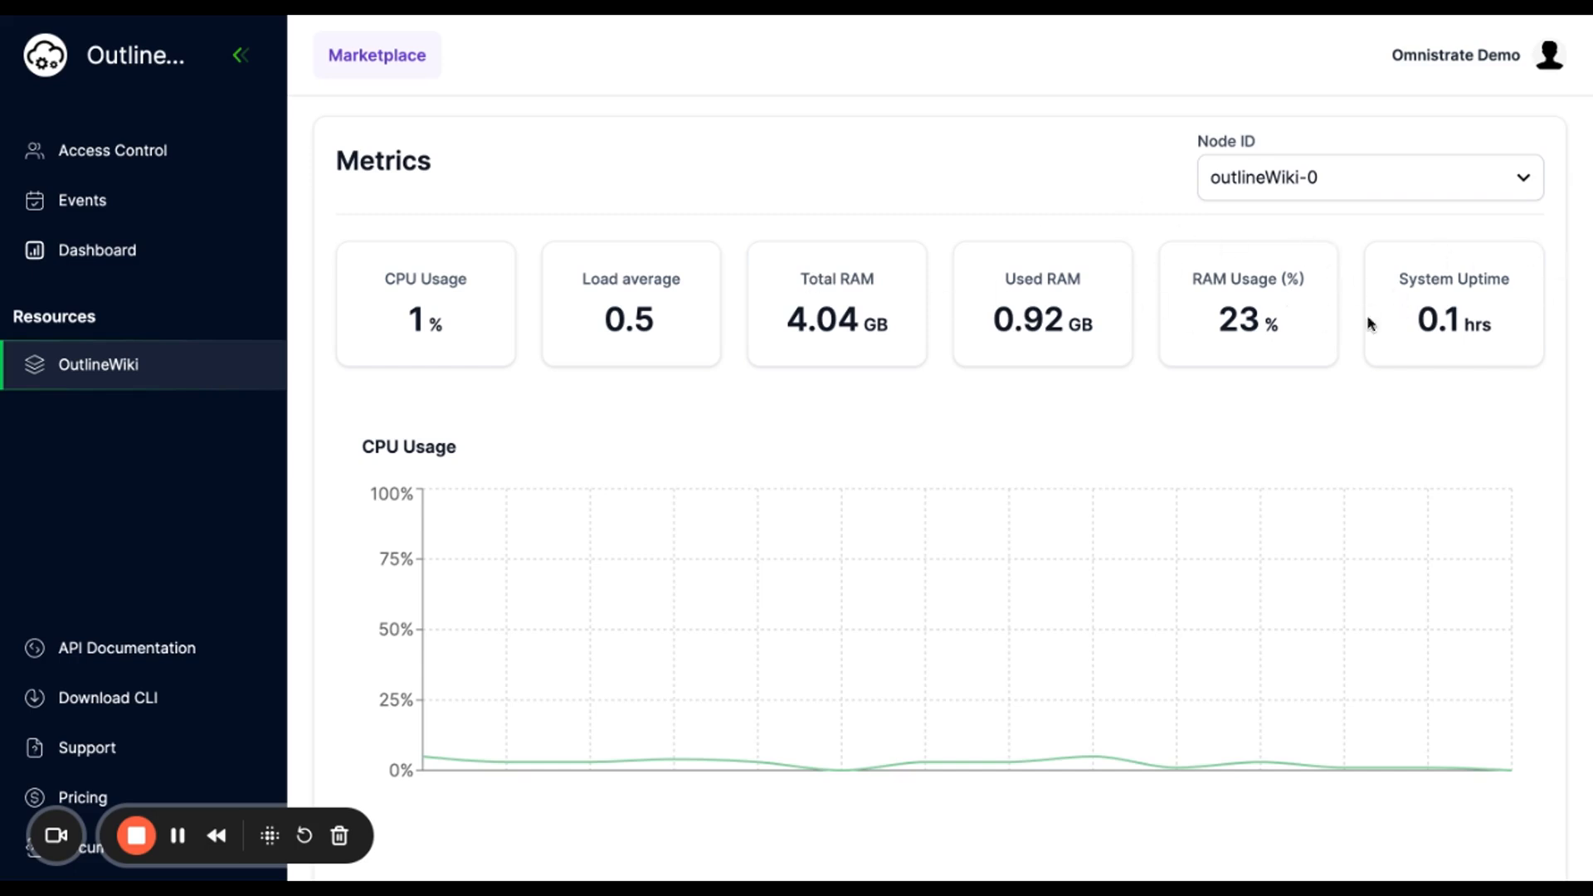
pyautogui.moveTo(1410, 279); pyautogui.dragTo(1531, 286)
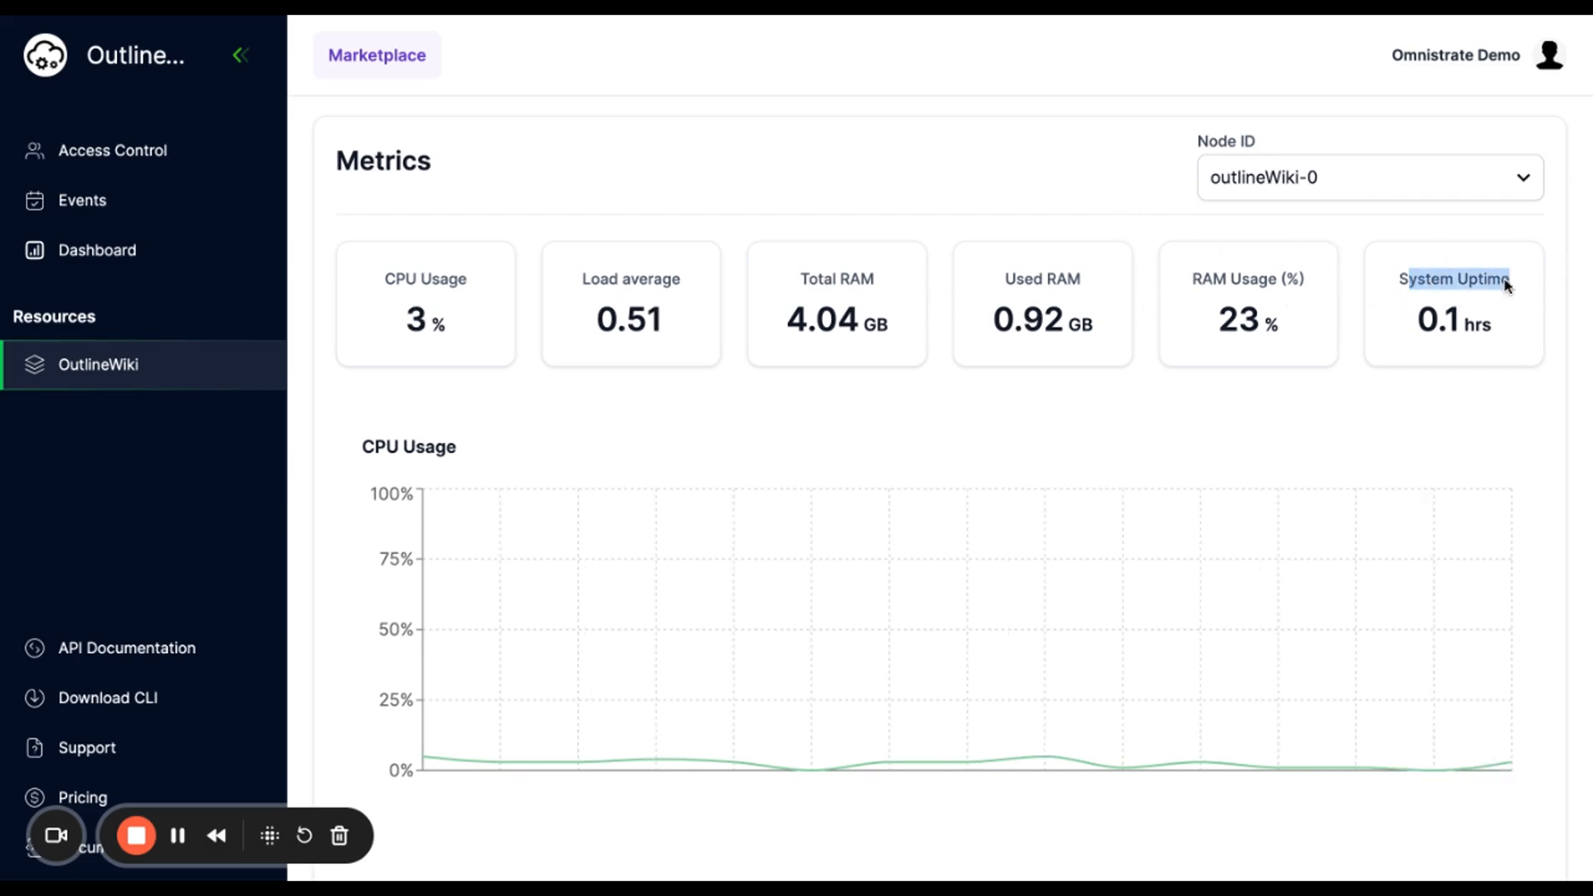
# - Switch the metrics view from outlineWiki-0 to the postgres-0 node
pyautogui.scroll(3, 1086, 247)
pyautogui.click(1337, 402)
pyautogui.click(1315, 469)
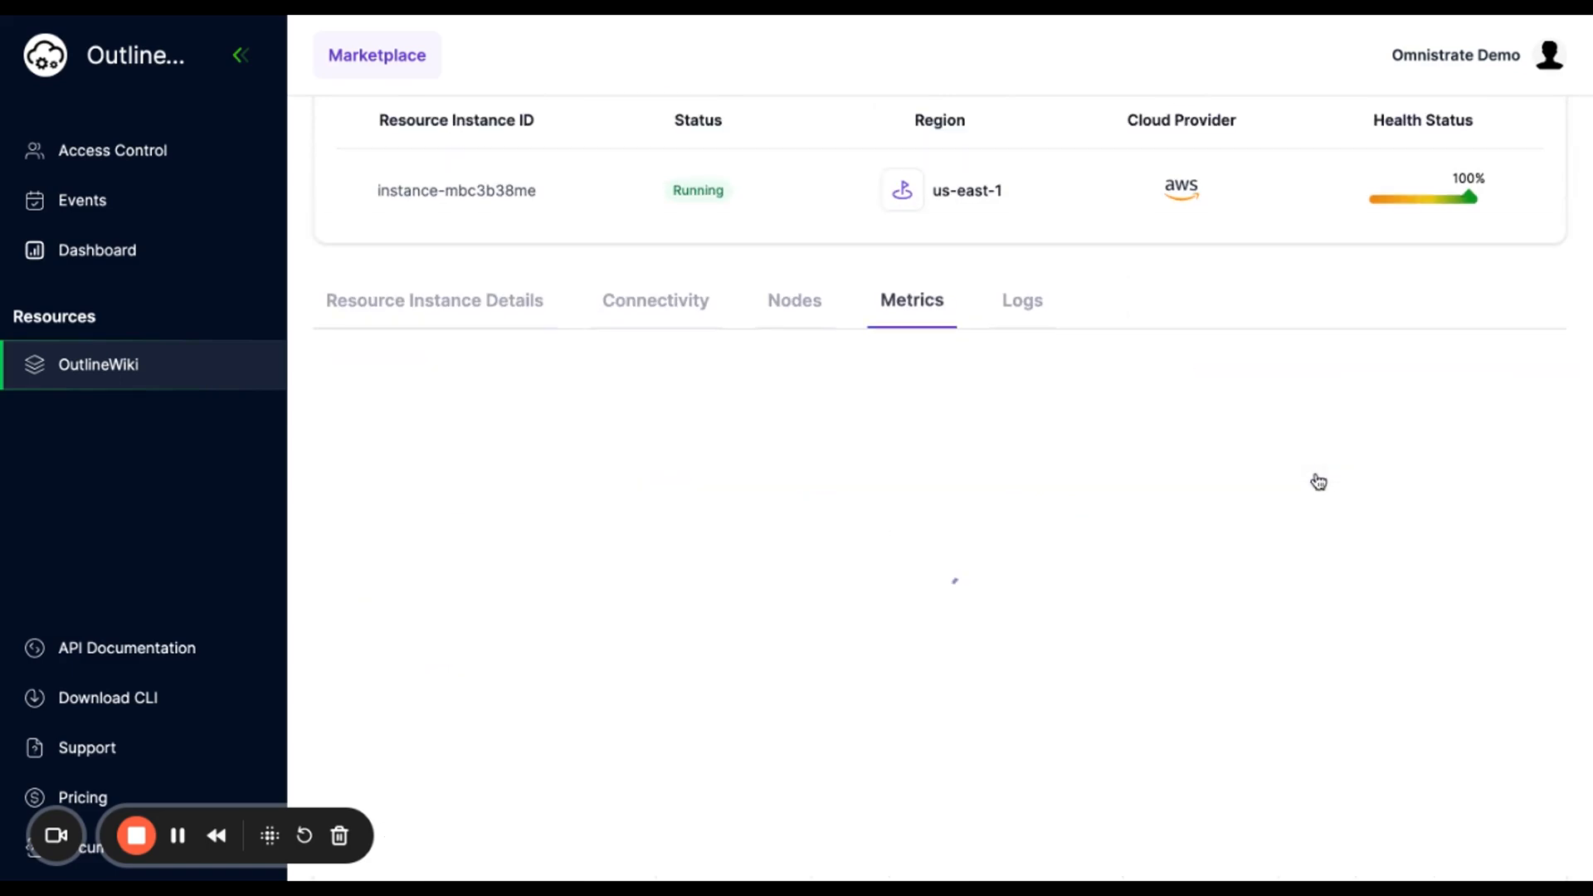
# - Read through the postgres-0 startup logs, then switch the log view to the redis-0 node
pyautogui.scroll(1, 1028, 398)
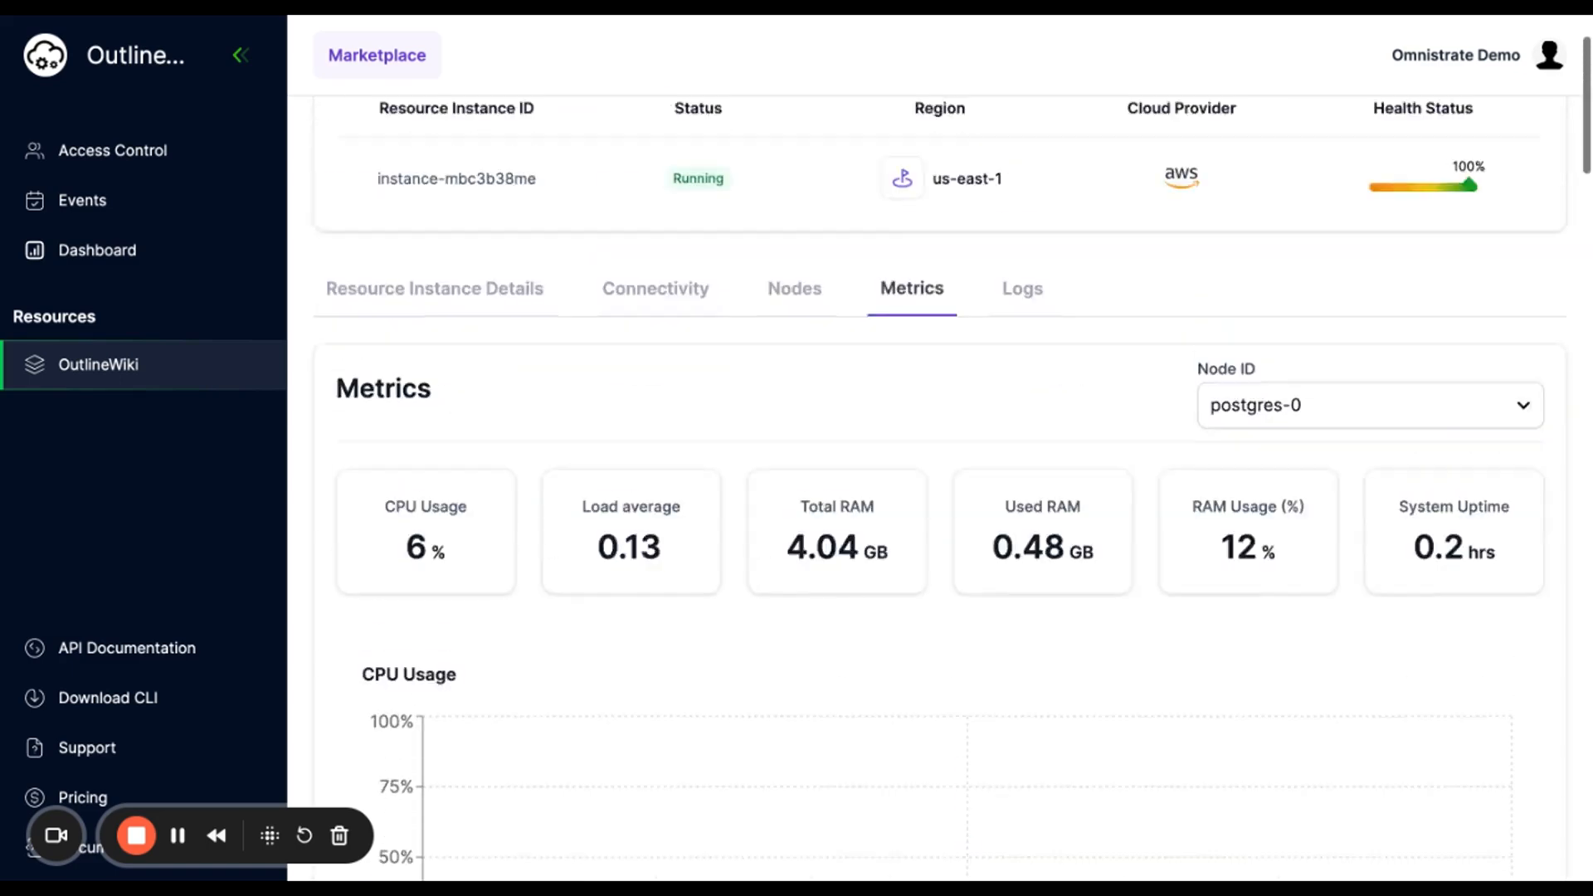
pyautogui.click(1017, 358)
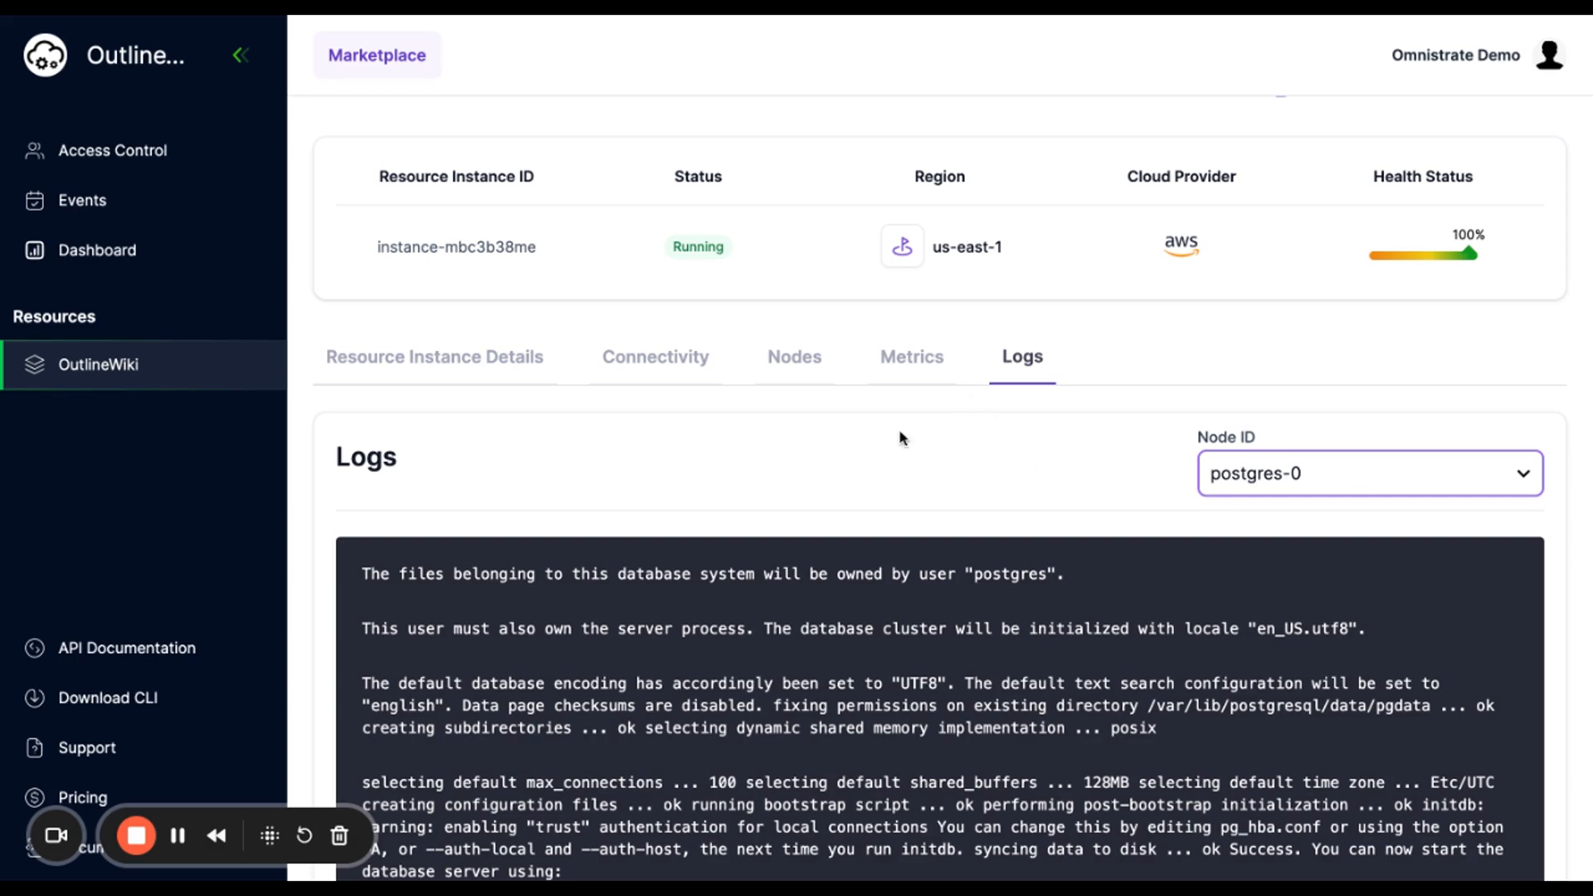
pyautogui.scroll(-1, 1013, 345)
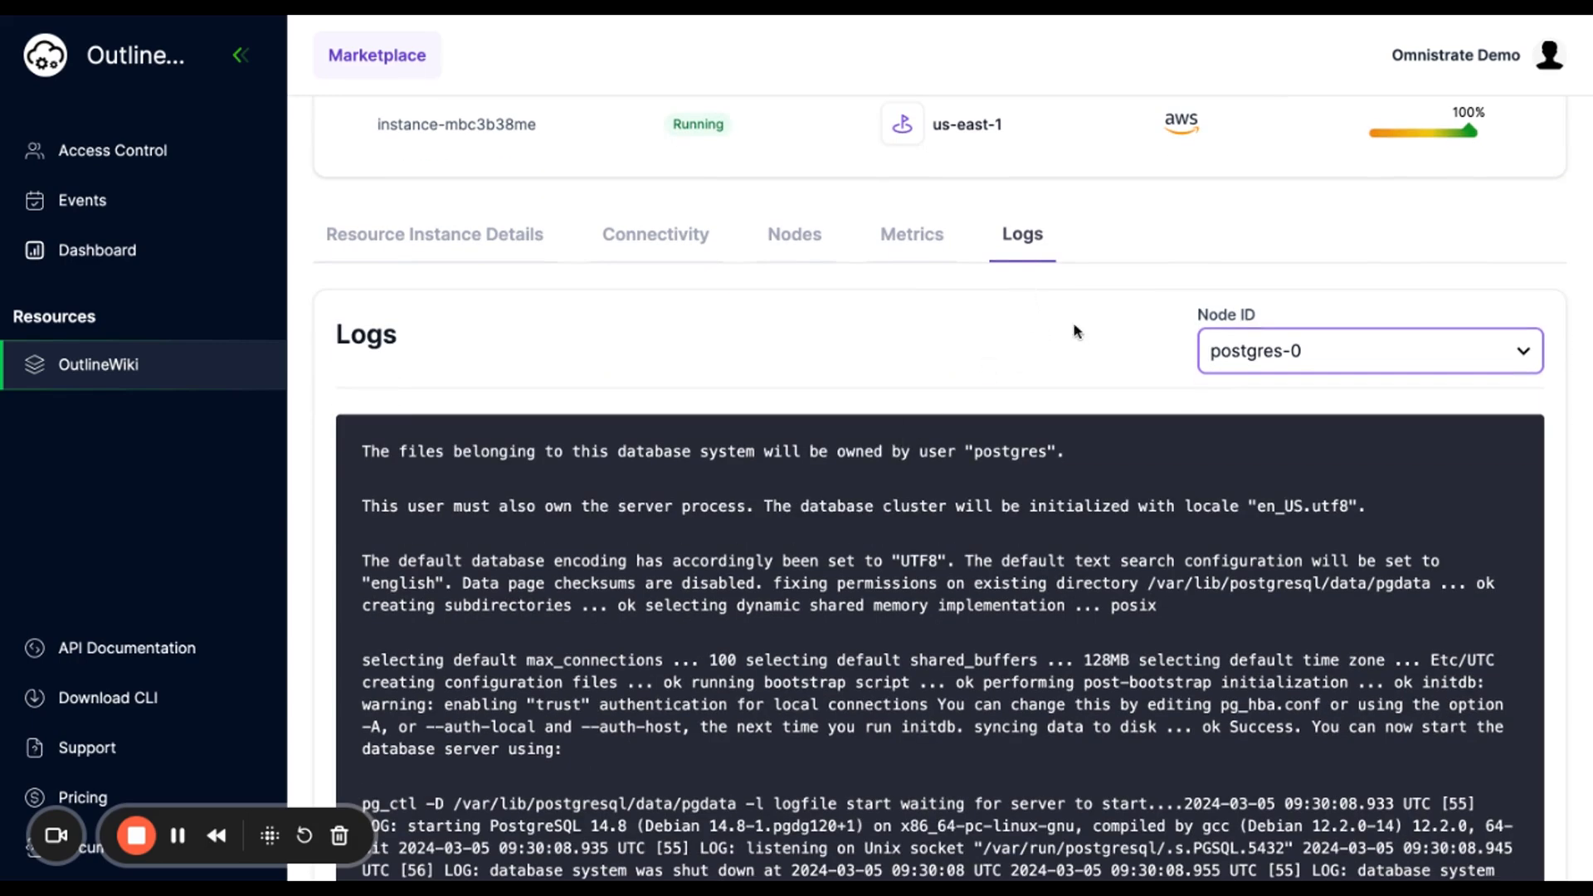
pyautogui.scroll(-1, 1124, 358)
pyautogui.click(1278, 207)
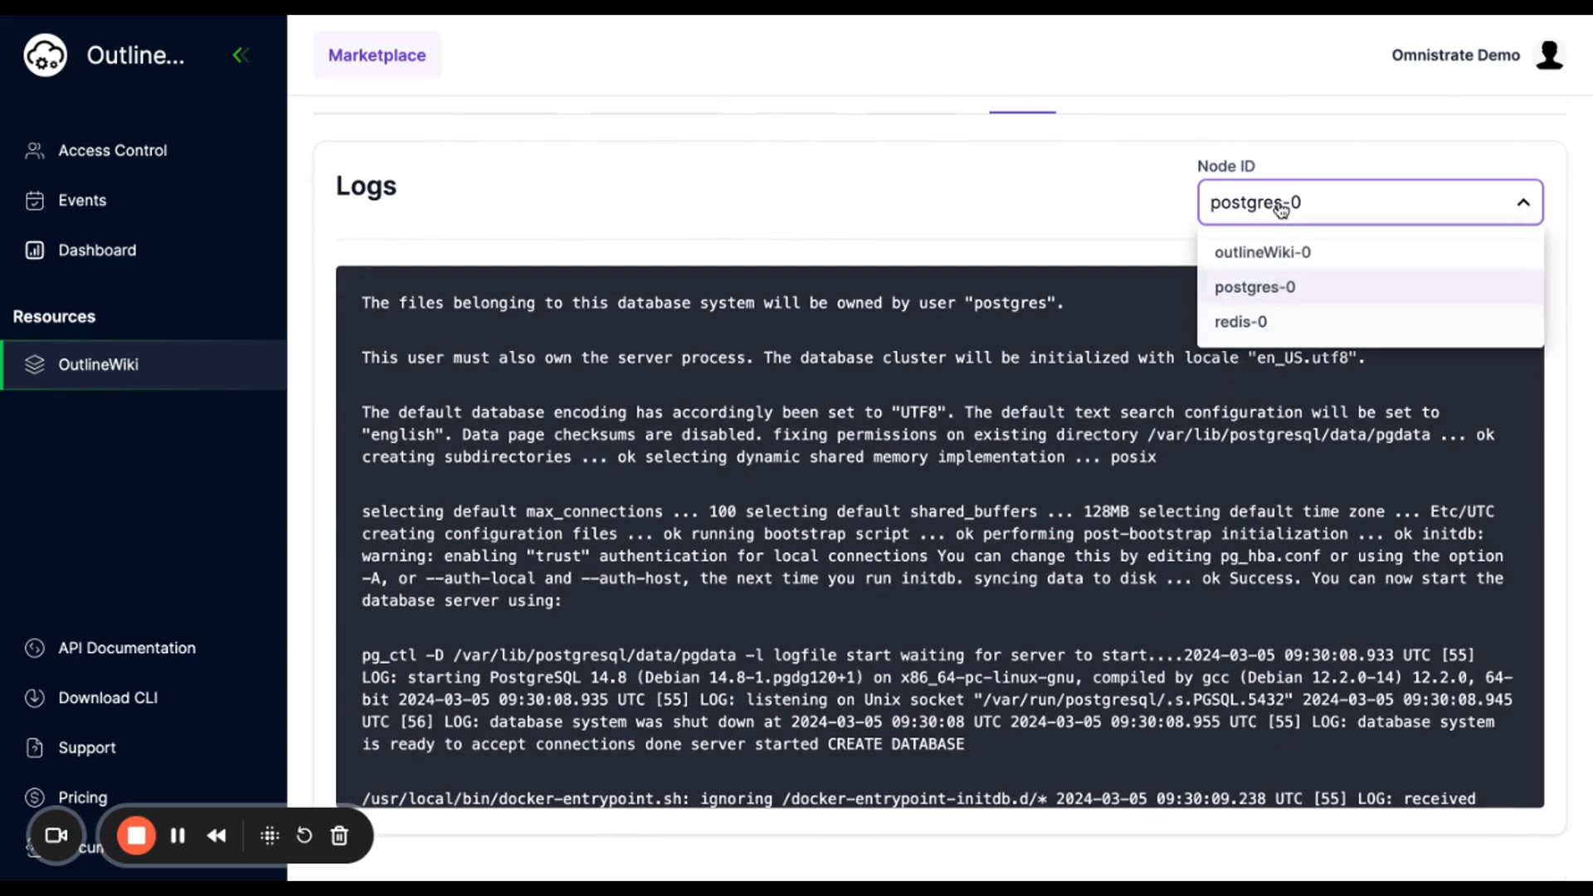
pyautogui.click(1287, 324)
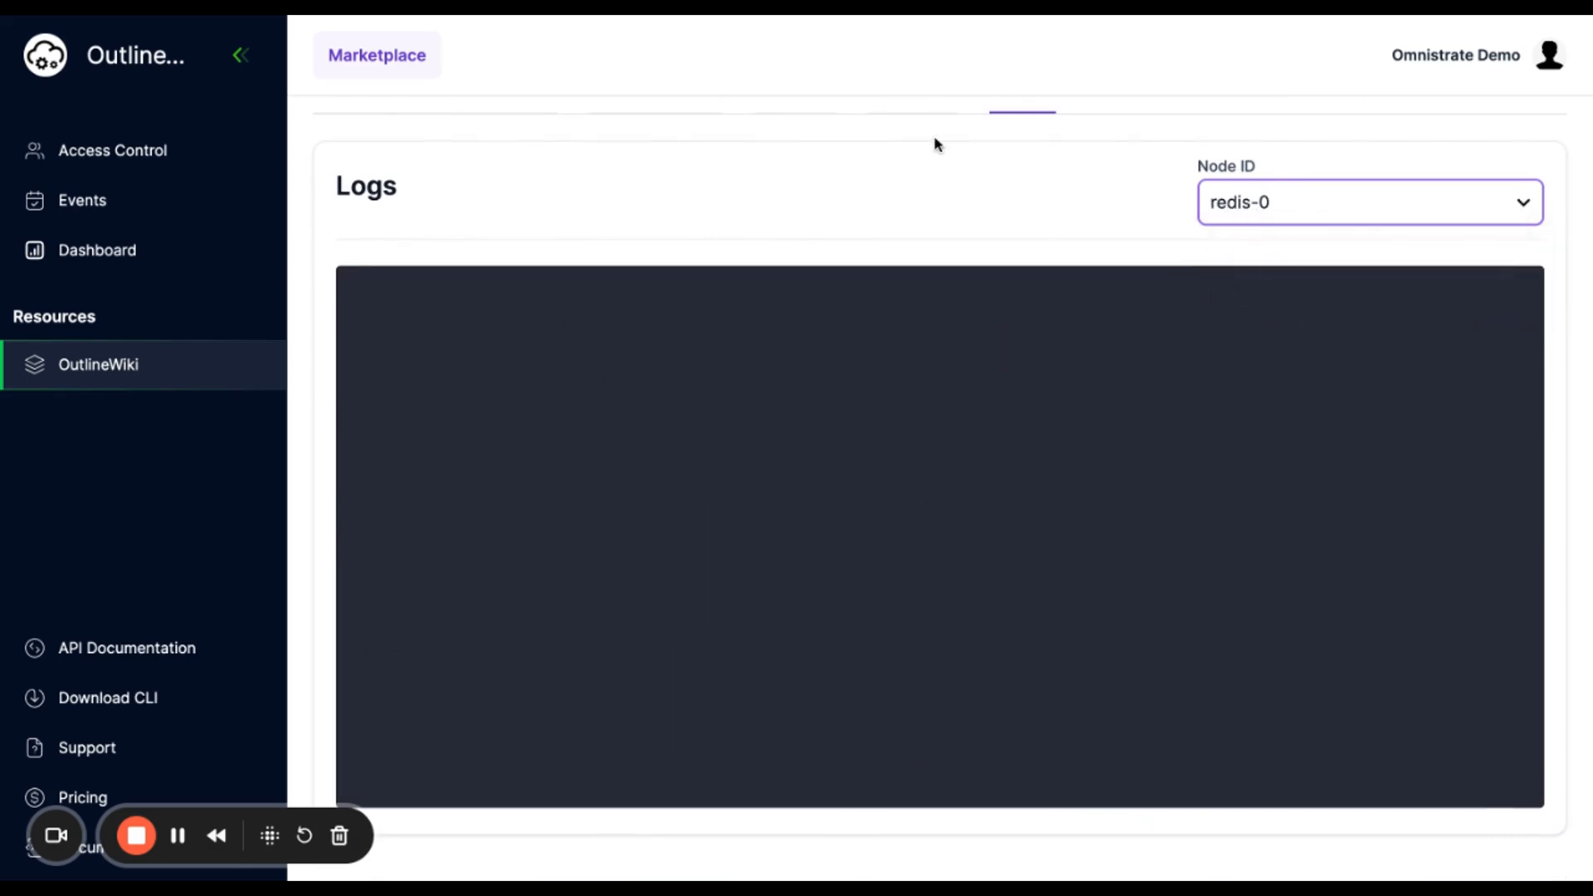